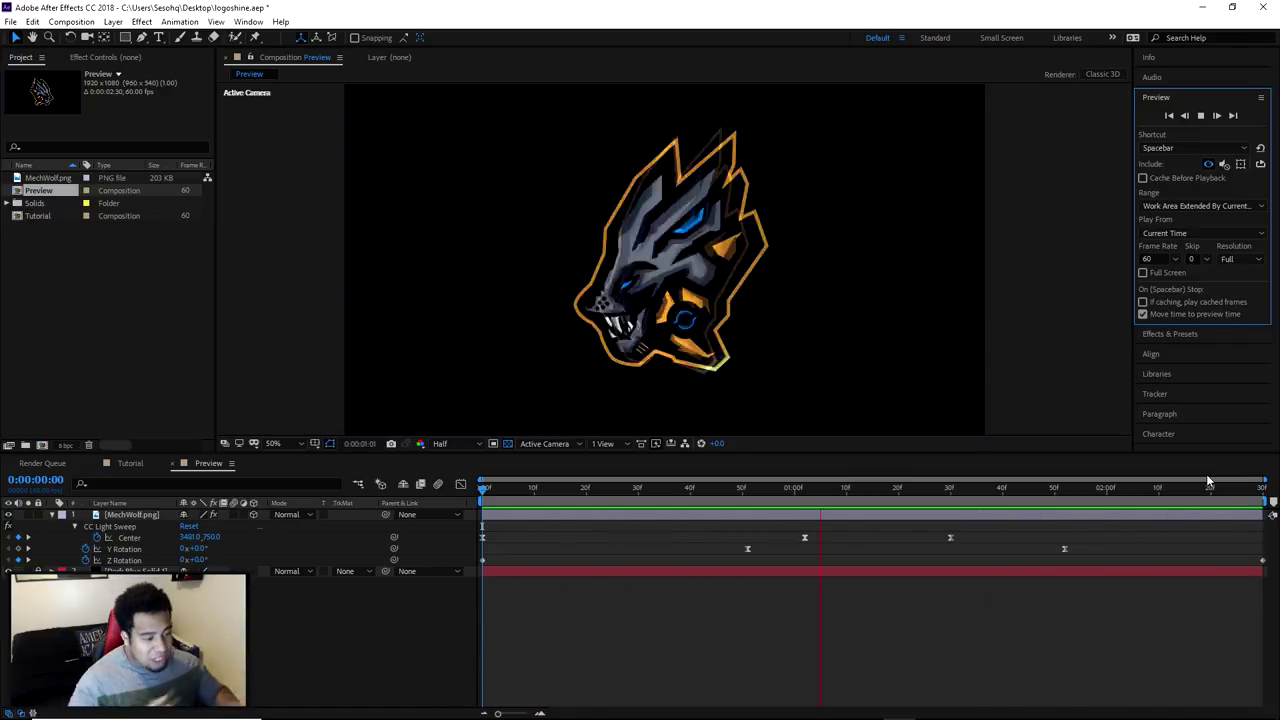
Scrub through the Preview composition's timeline to review the finished wolf logo animation.
drag(660, 496, 1042, 533)
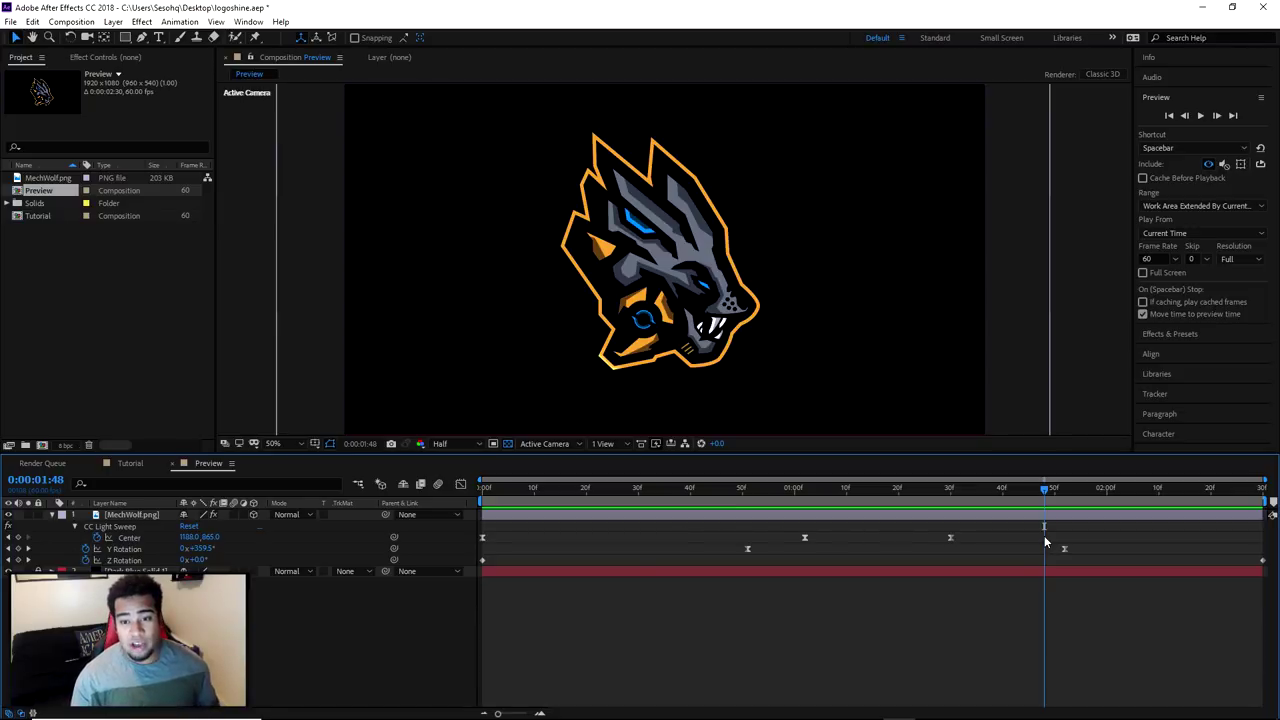
drag(858, 494, 549, 512)
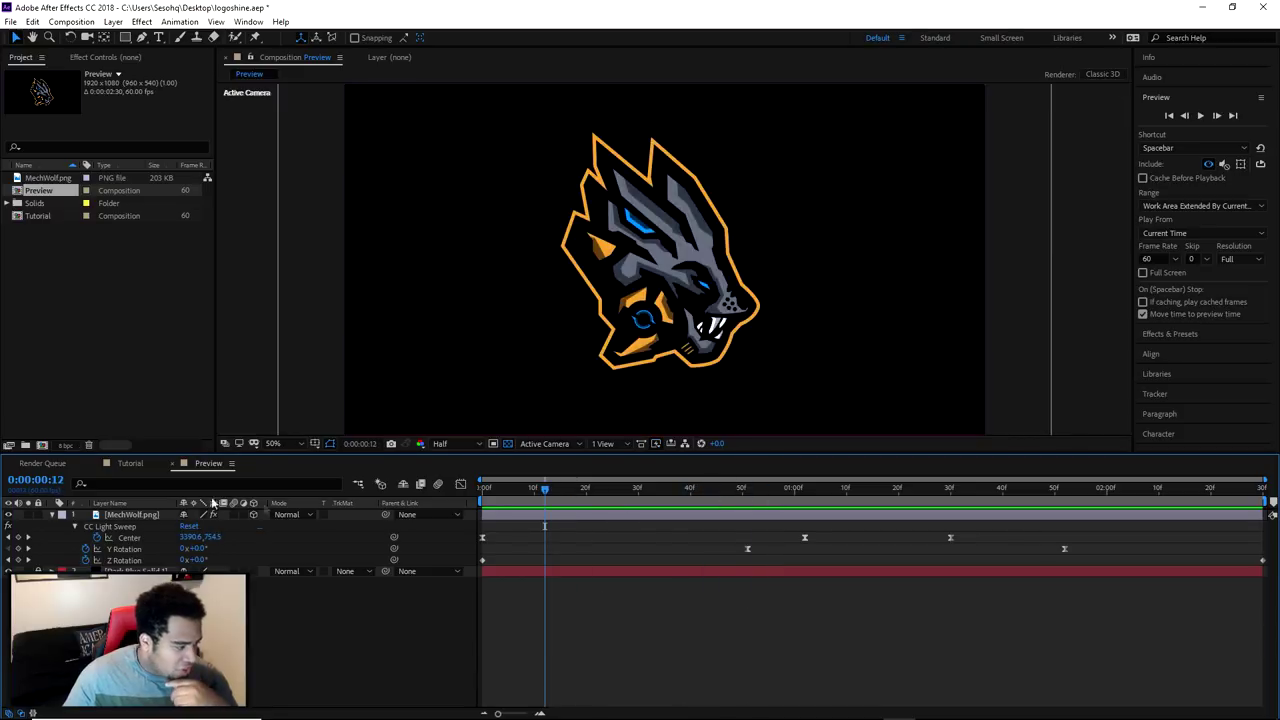
Open the Tutorial composition and add MechWolf.png to it as a layer.
click(135, 465)
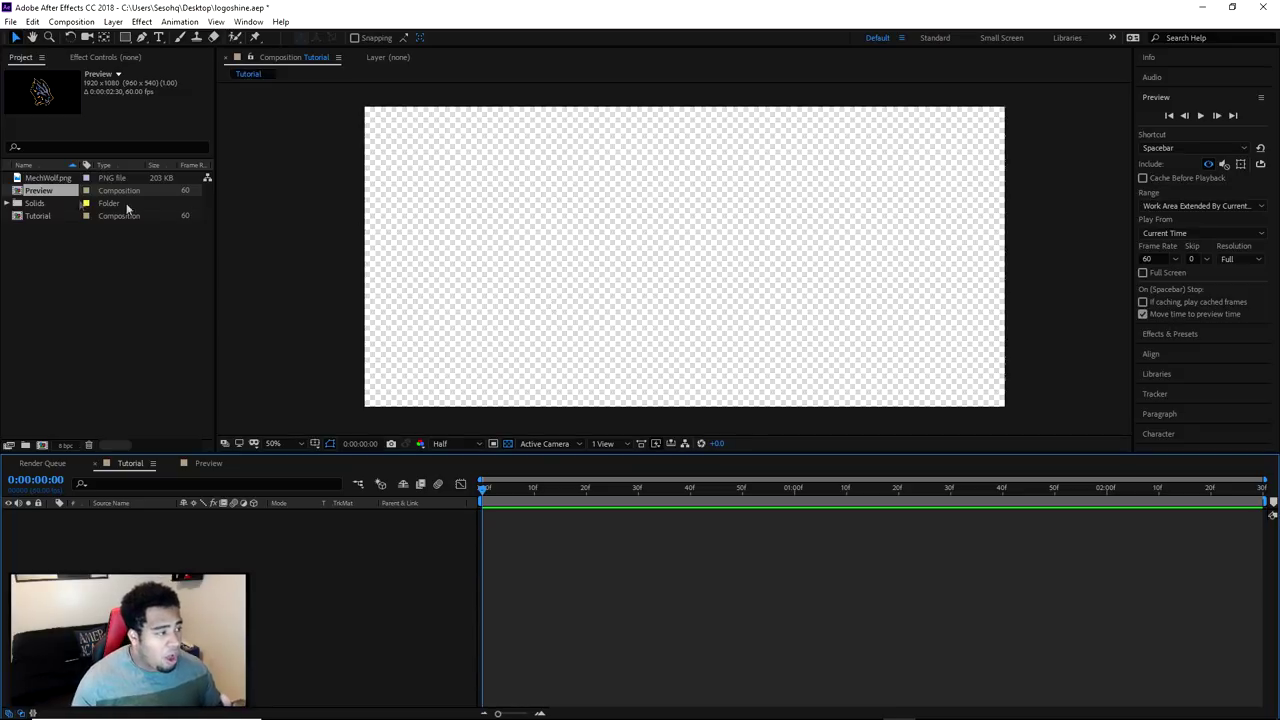
click(48, 179)
drag(48, 183, 163, 543)
scroll(710, 290, down, 4)
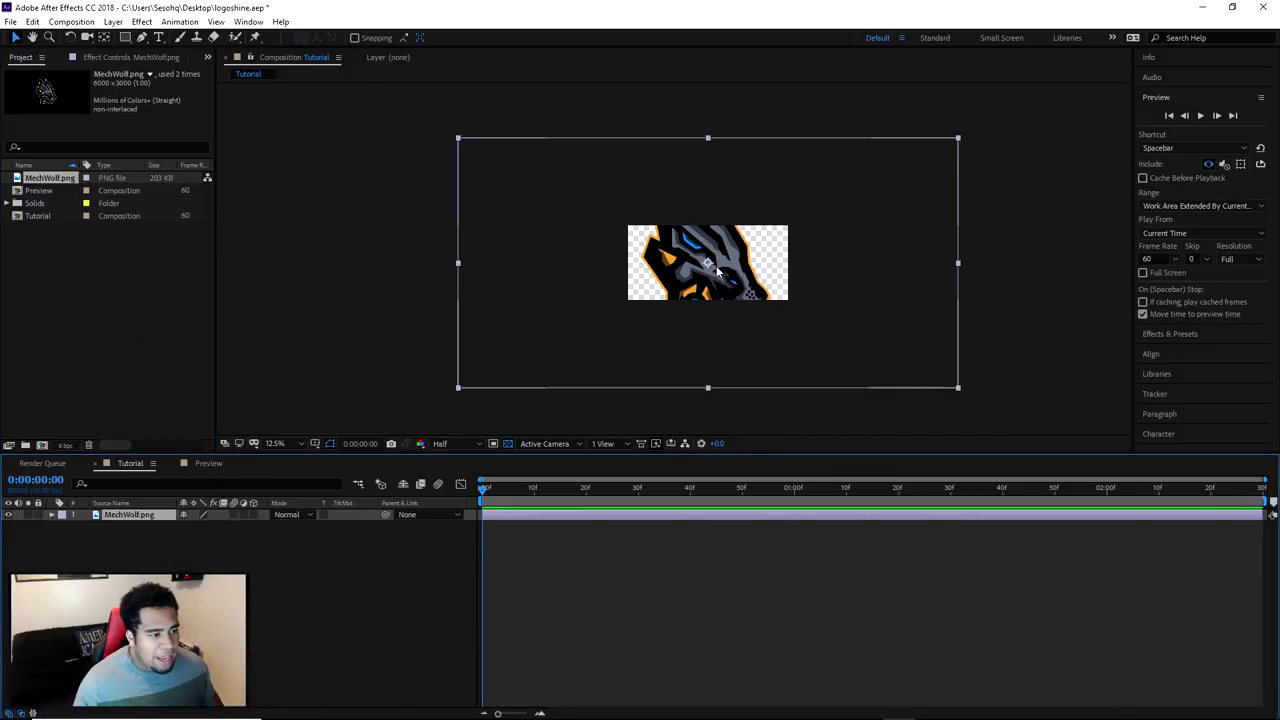
Scale the MechWolf.png layer down proportionally until the whole wolf logo fits inside the composition frame with space around it.
drag(958, 142, 854, 206)
scroll(773, 240, up, 4)
scroll(866, 202, down, 2)
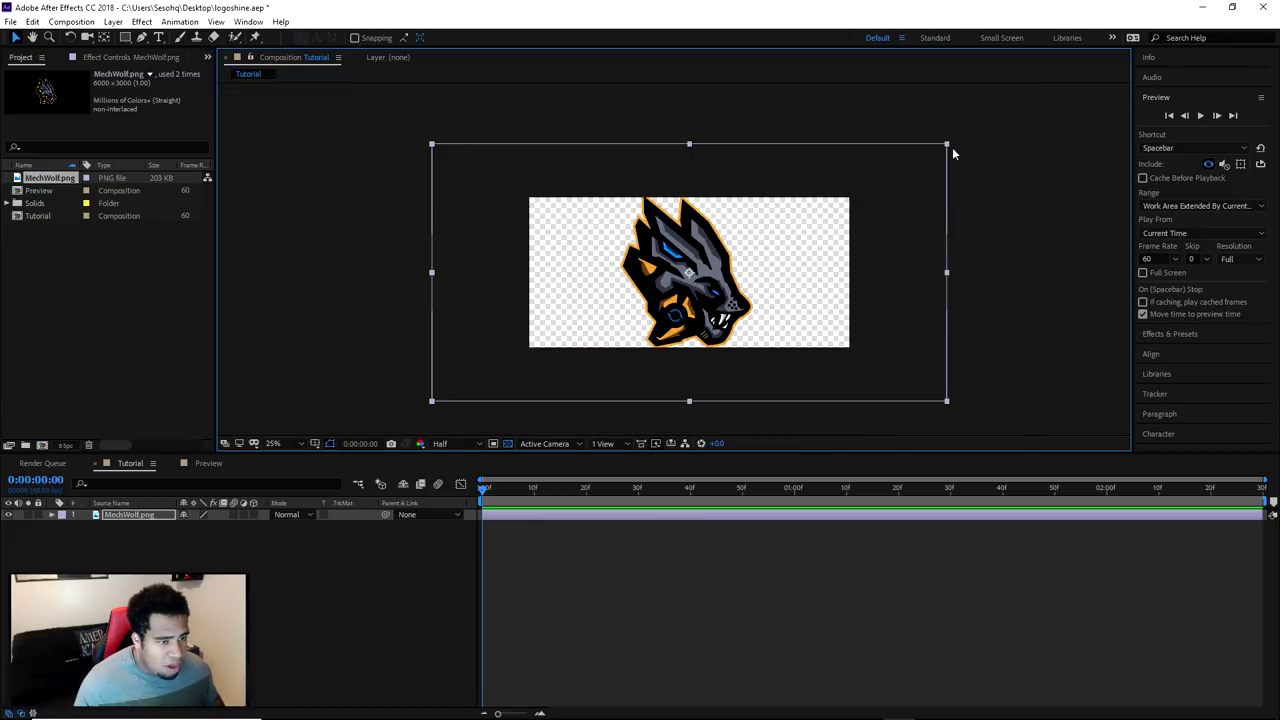
drag(947, 151, 877, 211)
key(space)
key(ctrl+shift+a)
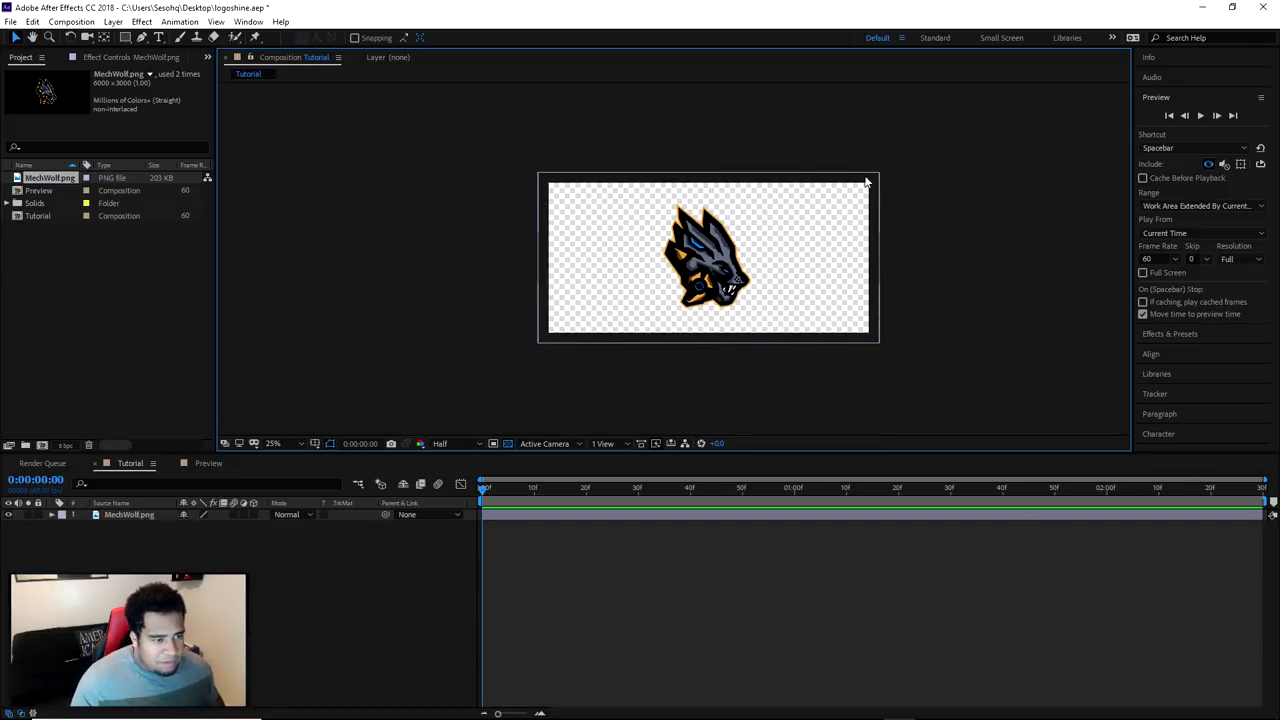
scroll(800, 208, up, 5)
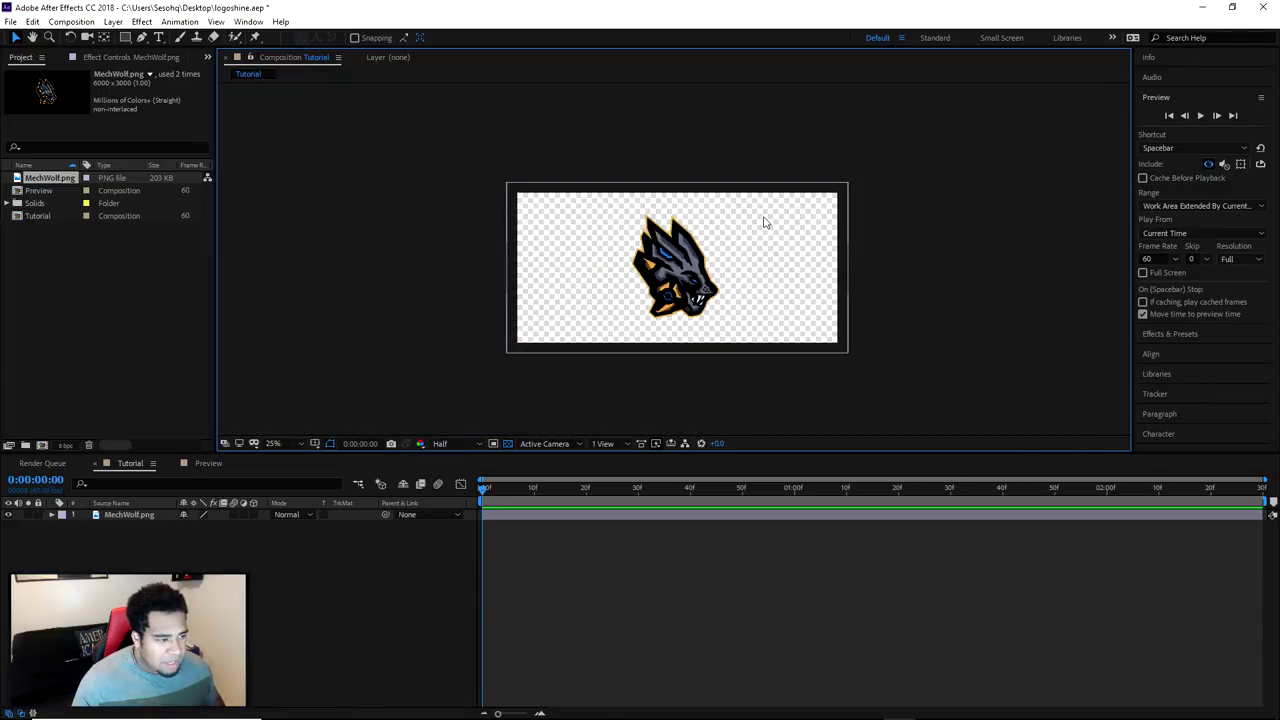
scroll(684, 277, down, 4)
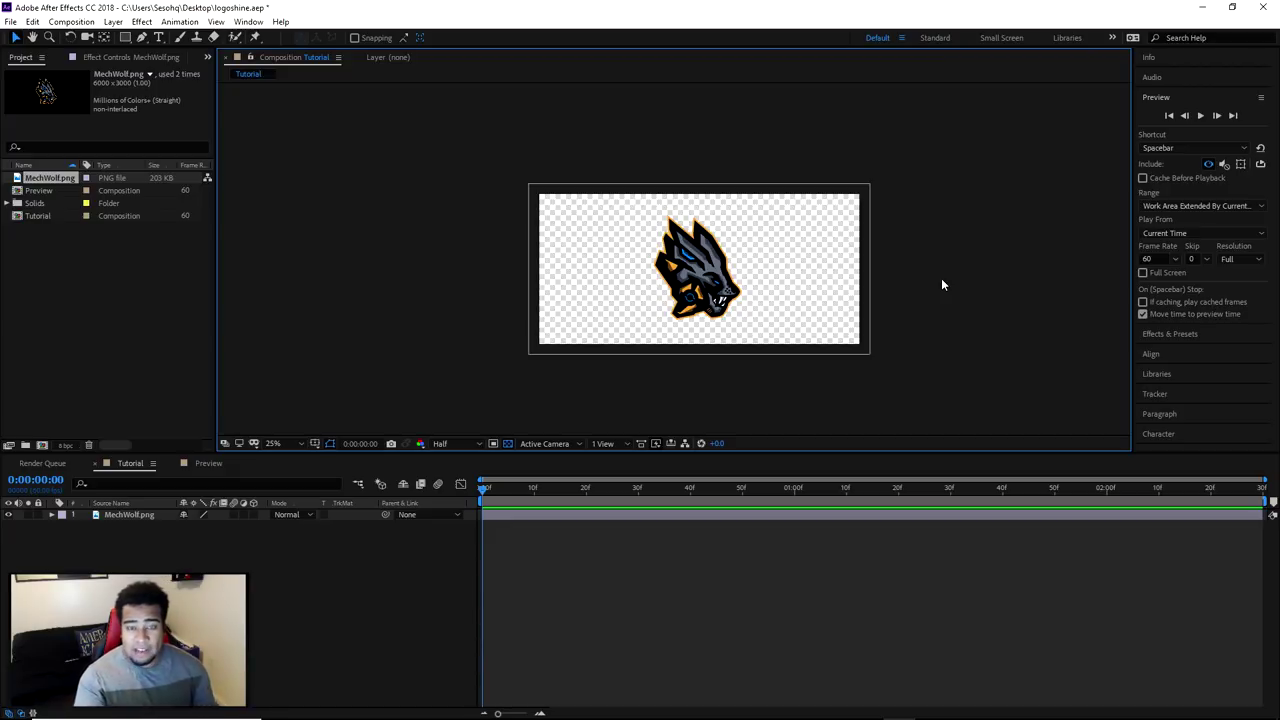
Create a 1920 x 900 px solid layer with a very dark color sampled by eyedropper from the screen.
right_click(356, 551)
mouse_move(400, 560)
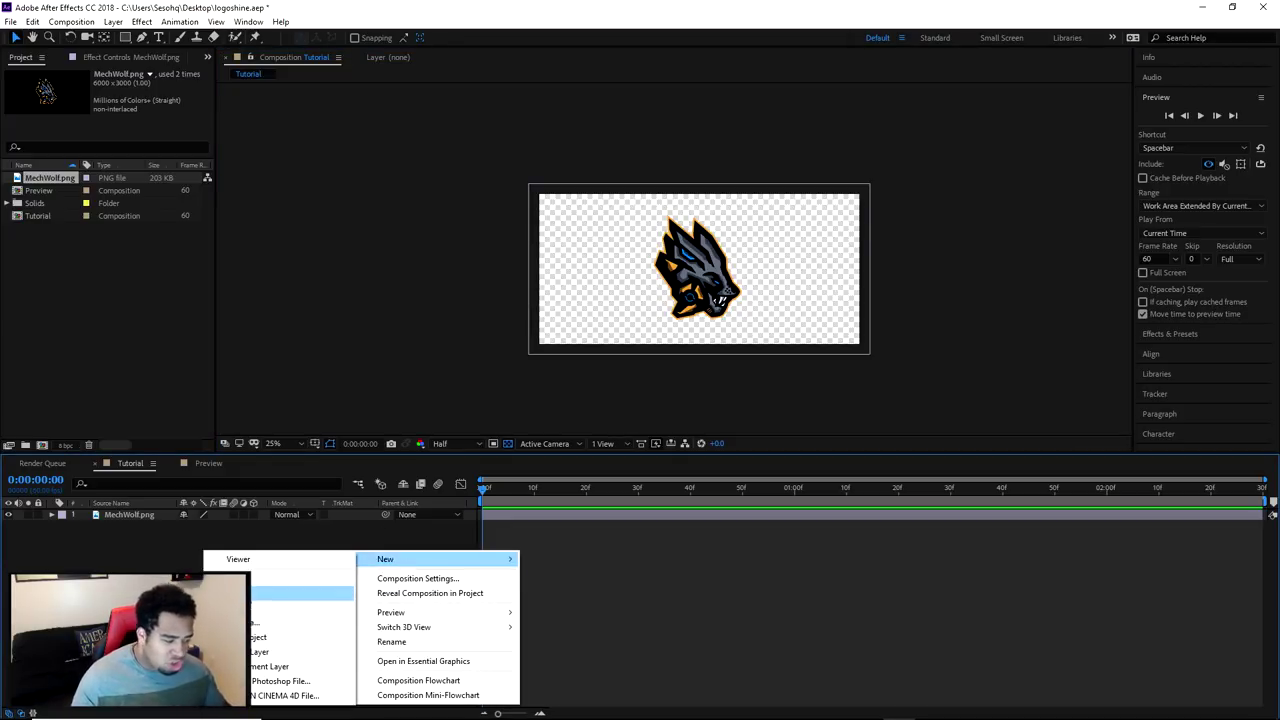
click(256, 593)
click(410, 425)
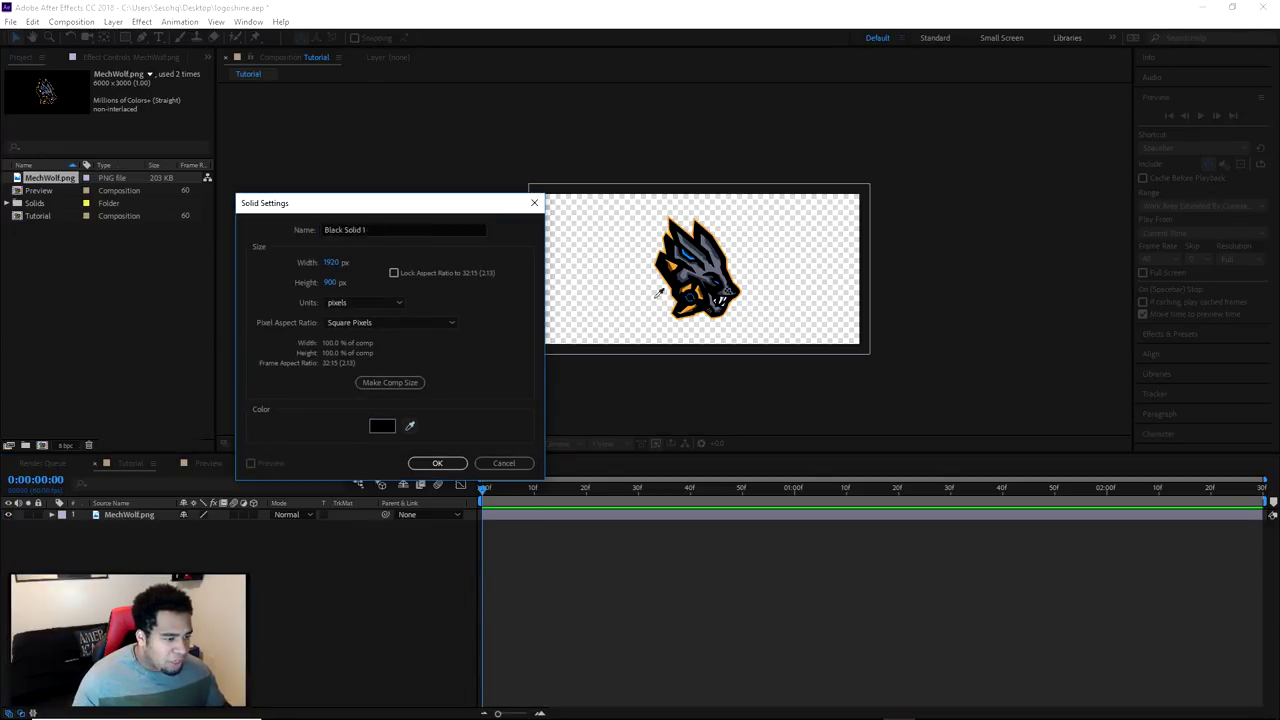
click(558, 360)
click(437, 463)
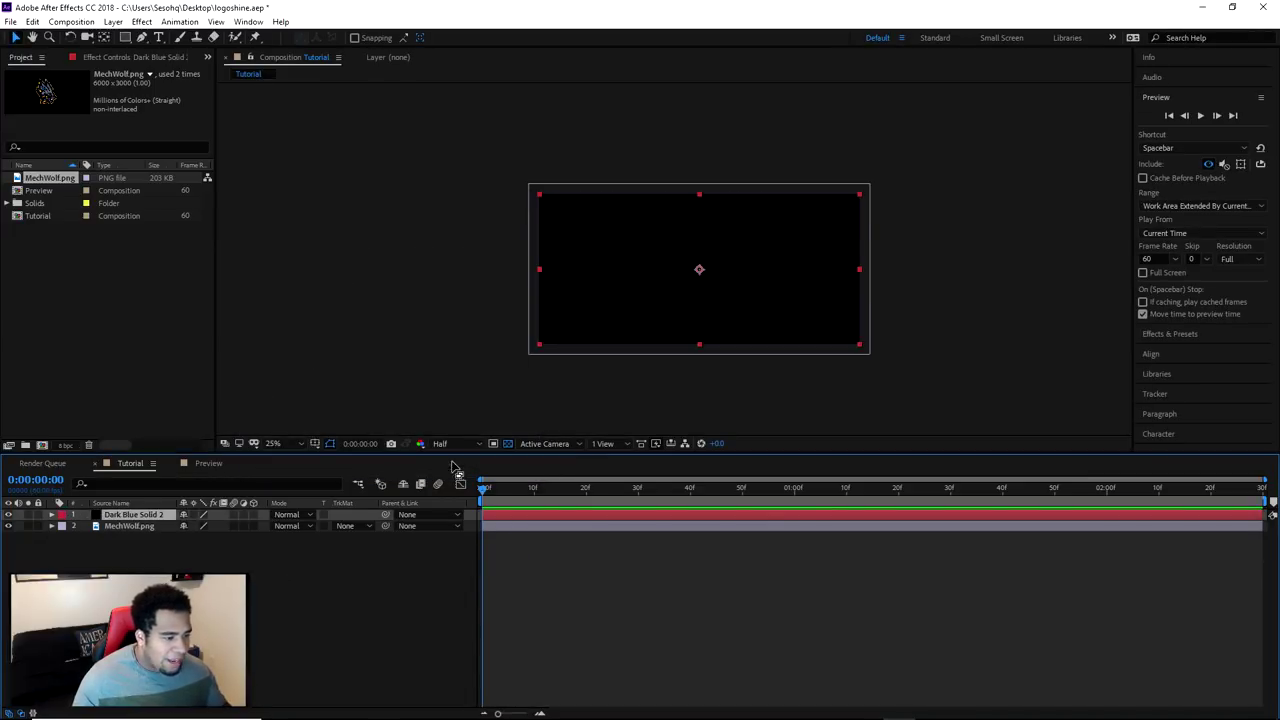
Place the dark solid beneath the MechWolf.png layer as a background and lock it.
drag(152, 516, 150, 533)
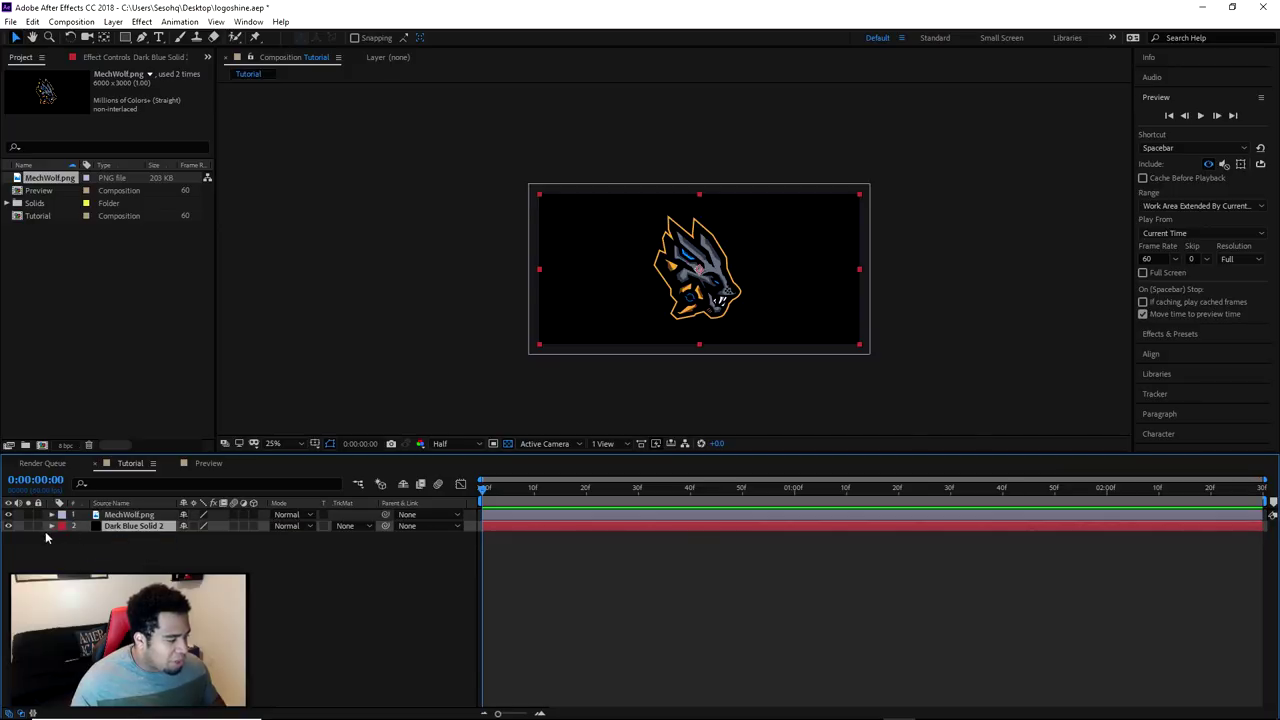
scroll(750, 283, up, 2)
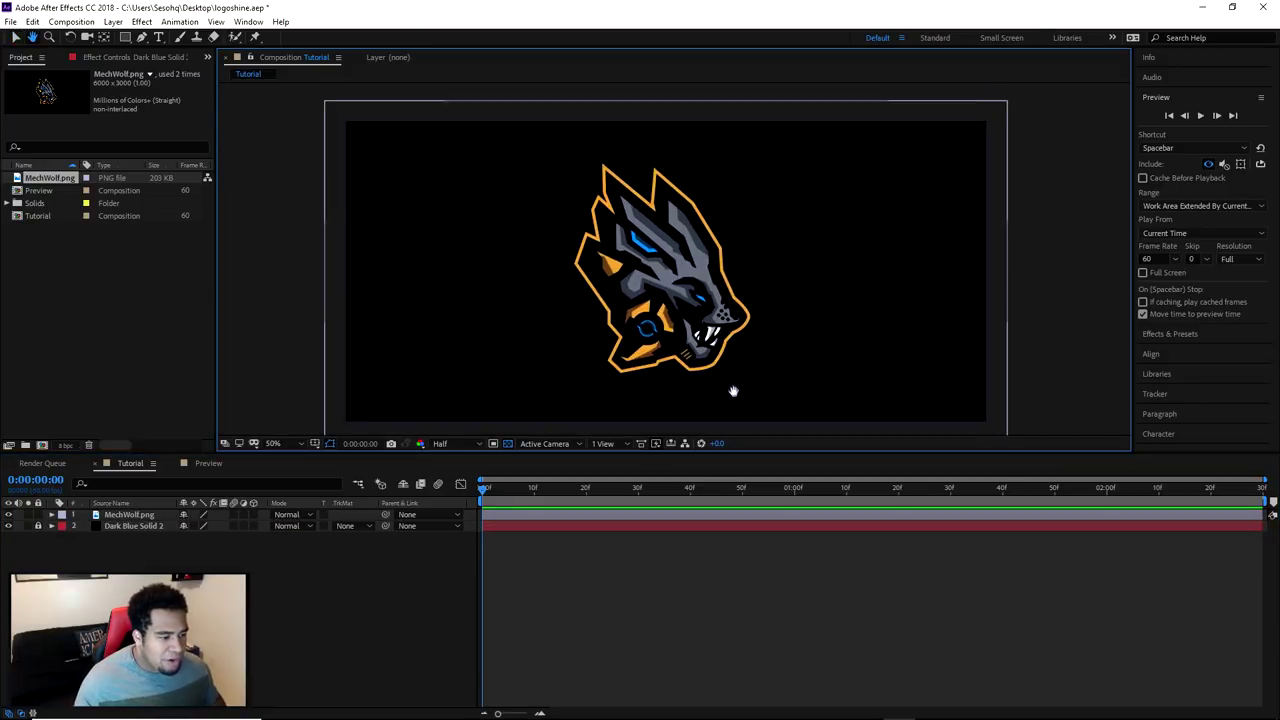
drag(731, 391, 731, 376)
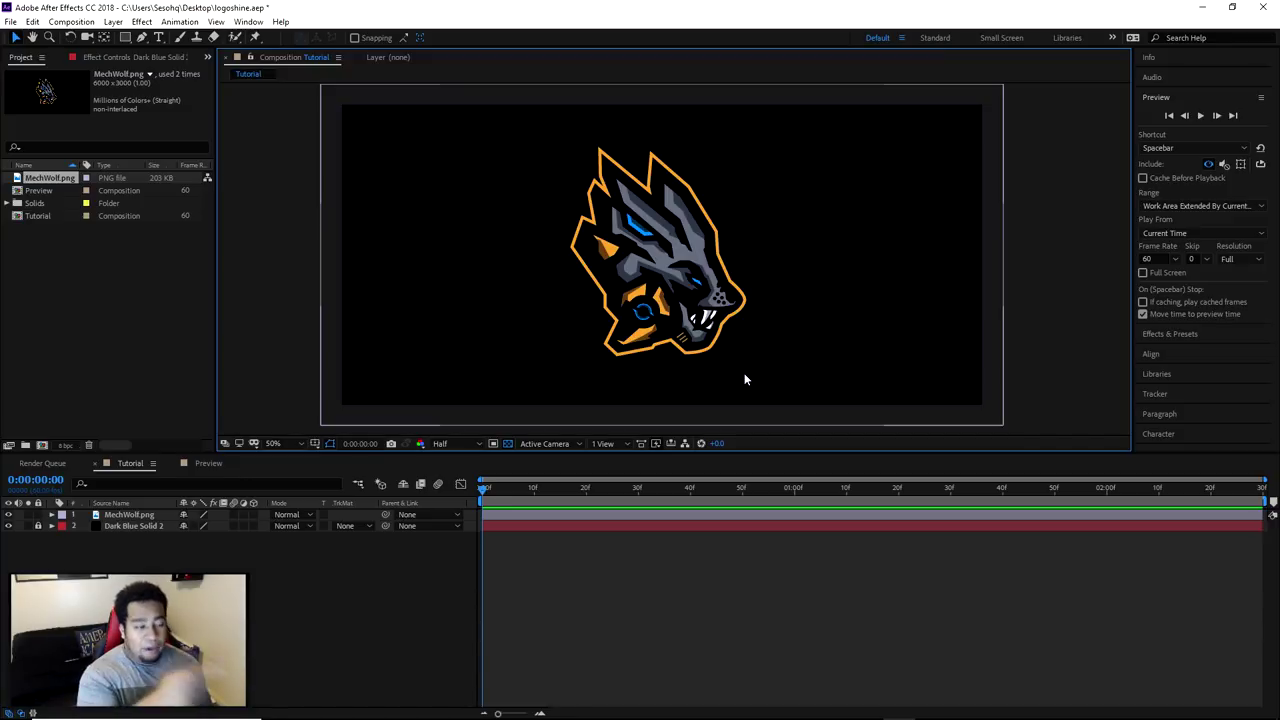
Search the effects for "cc light" and apply CC Light Sweep to the MechWolf.png layer.
click(118, 515)
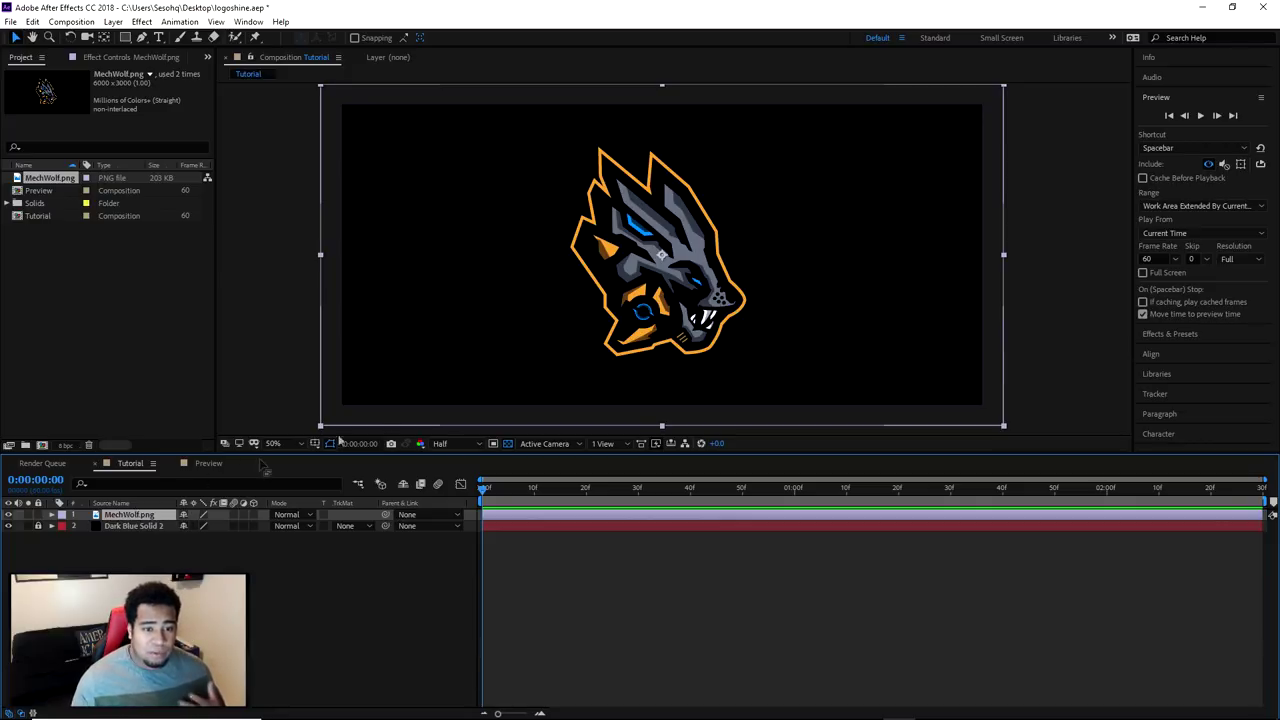
click(1168, 337)
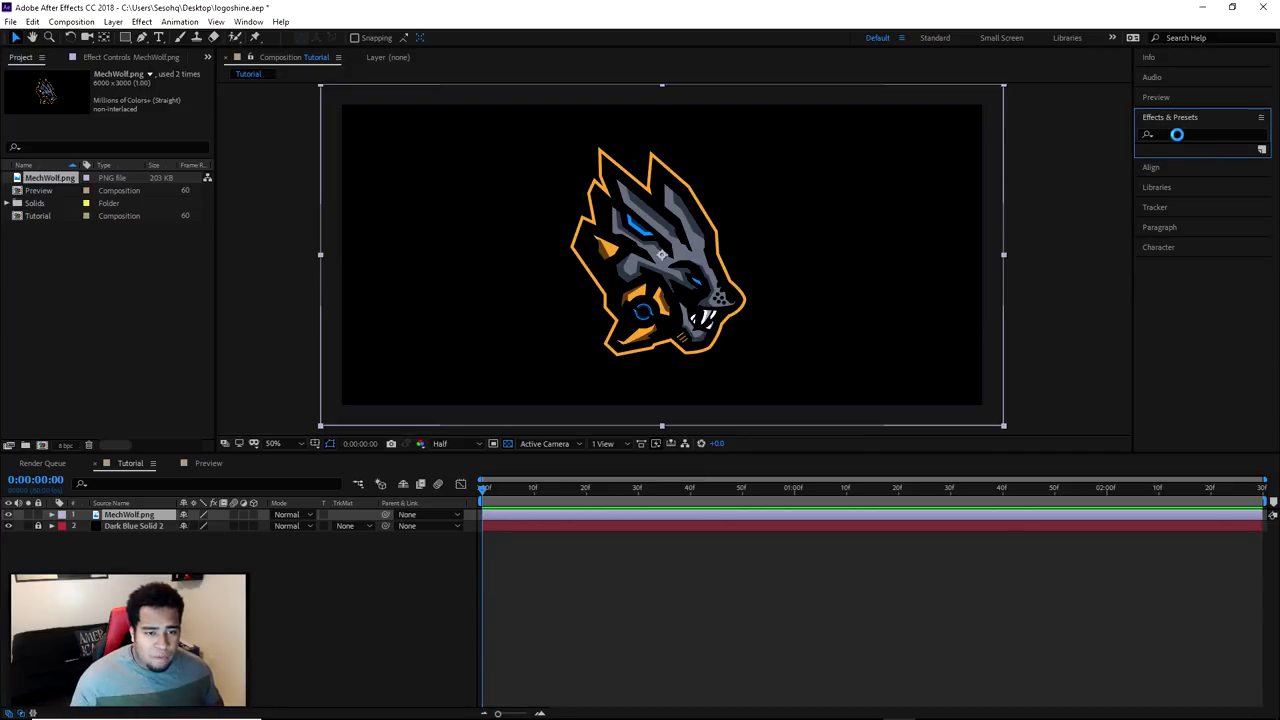
click(1162, 132)
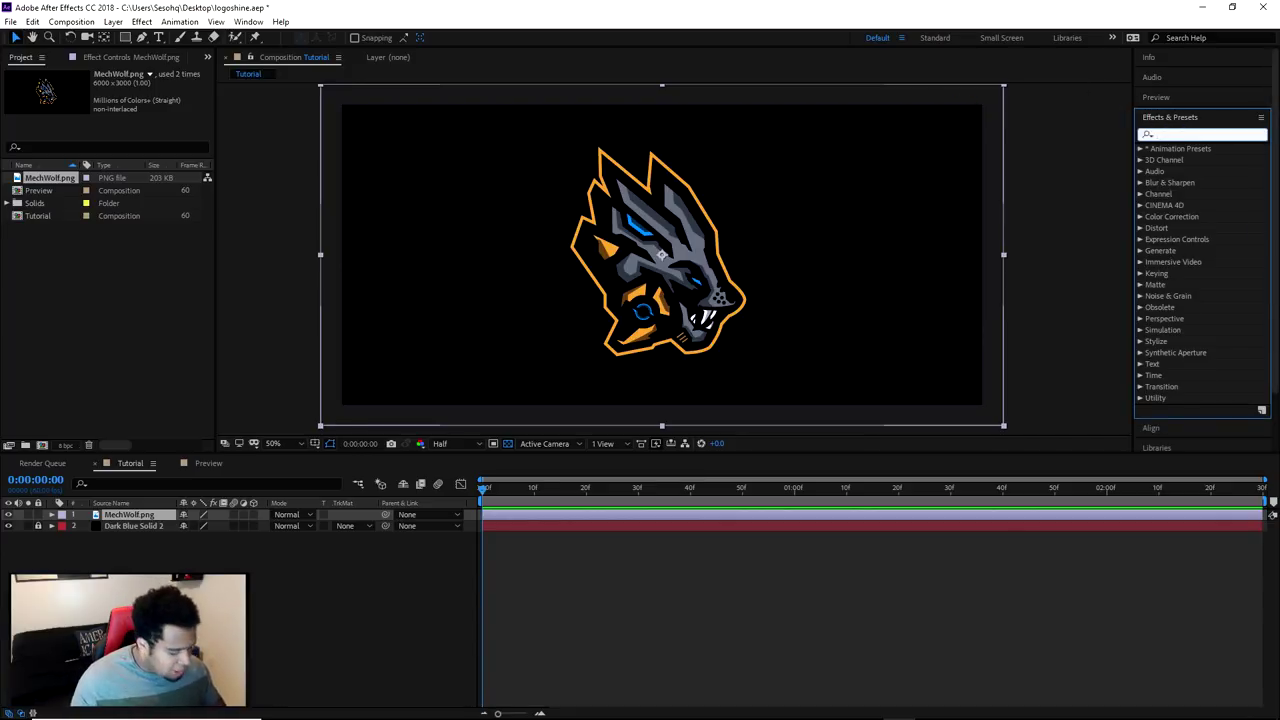
text(cc)
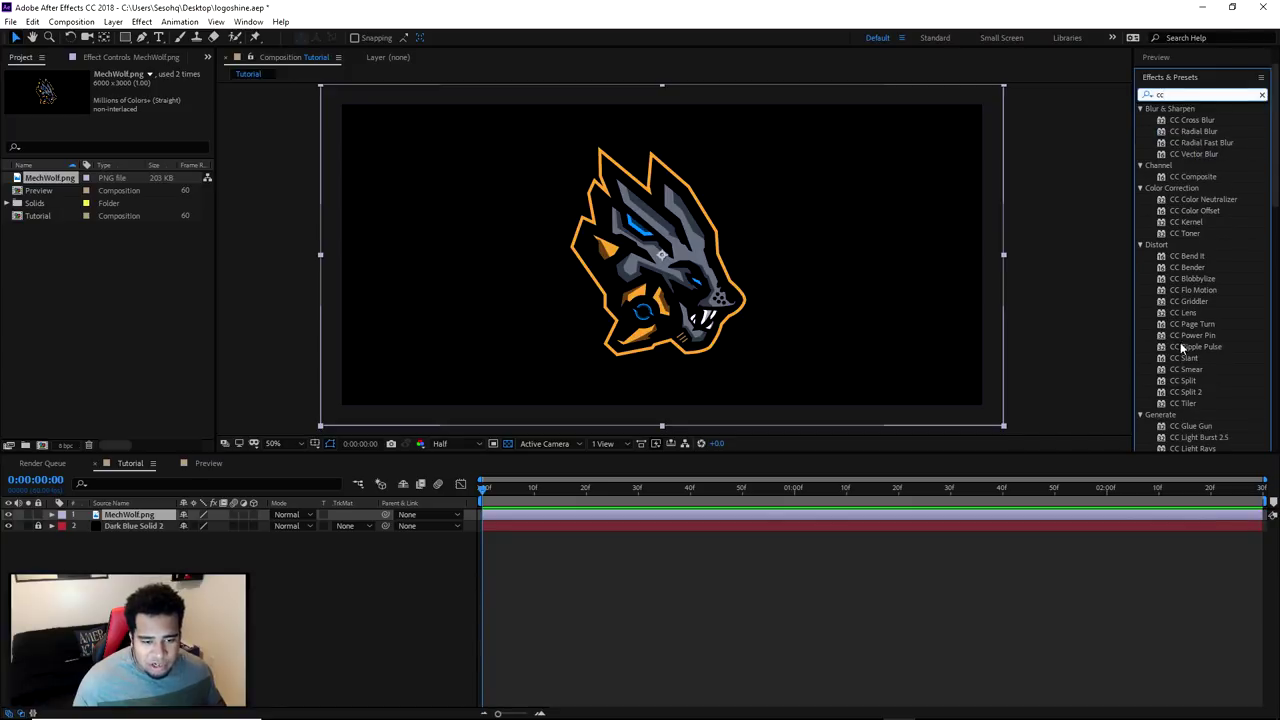
scroll(1160, 418, down, 1)
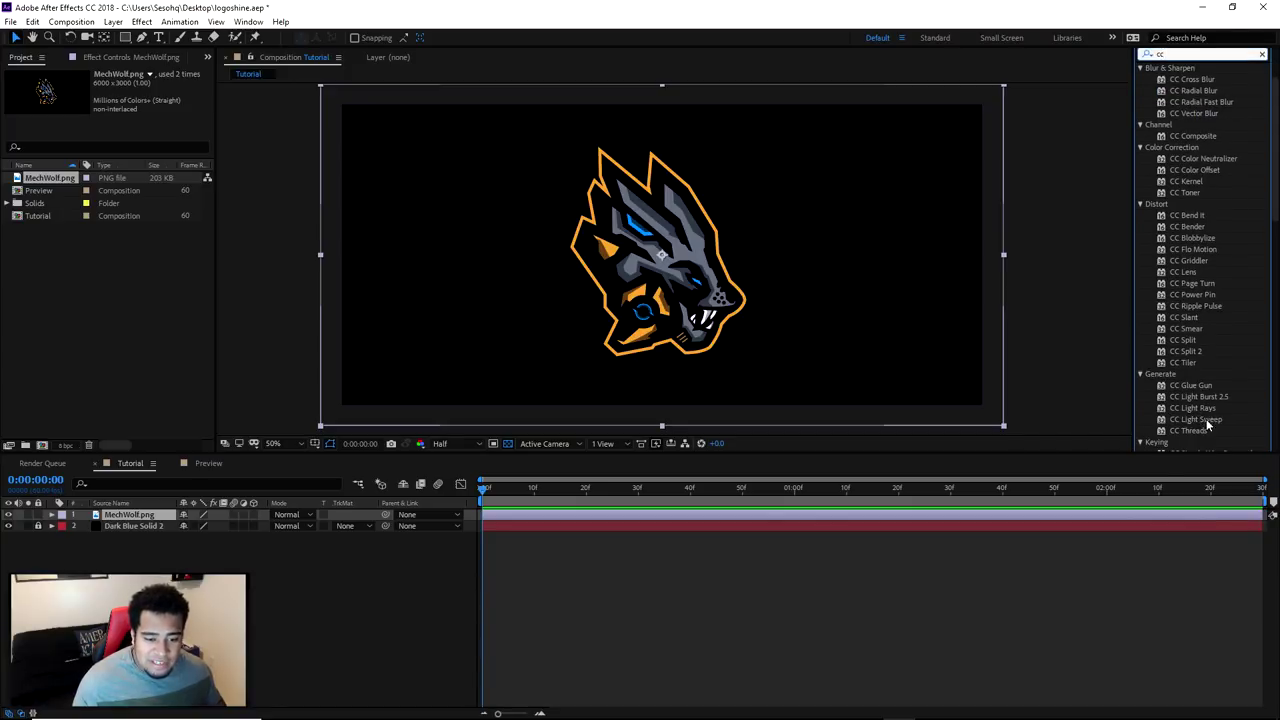
click(1206, 421)
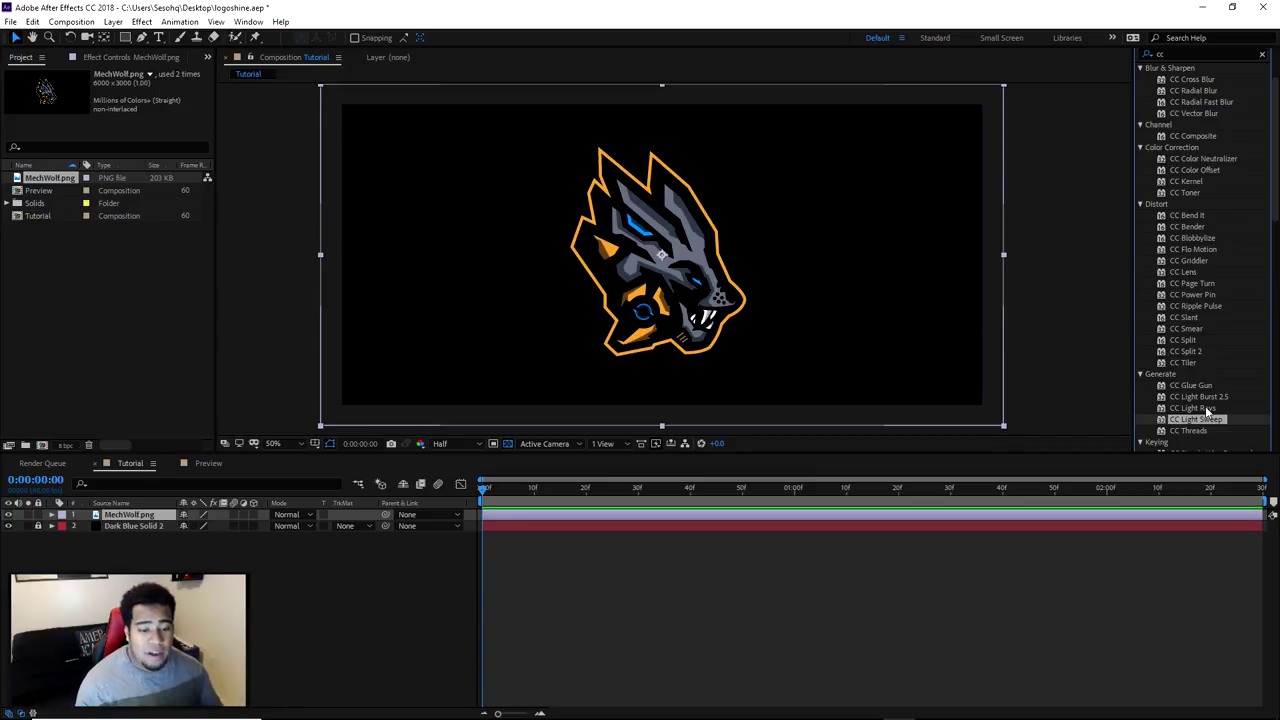
scroll(1209, 222, up, 2)
click(1180, 133)
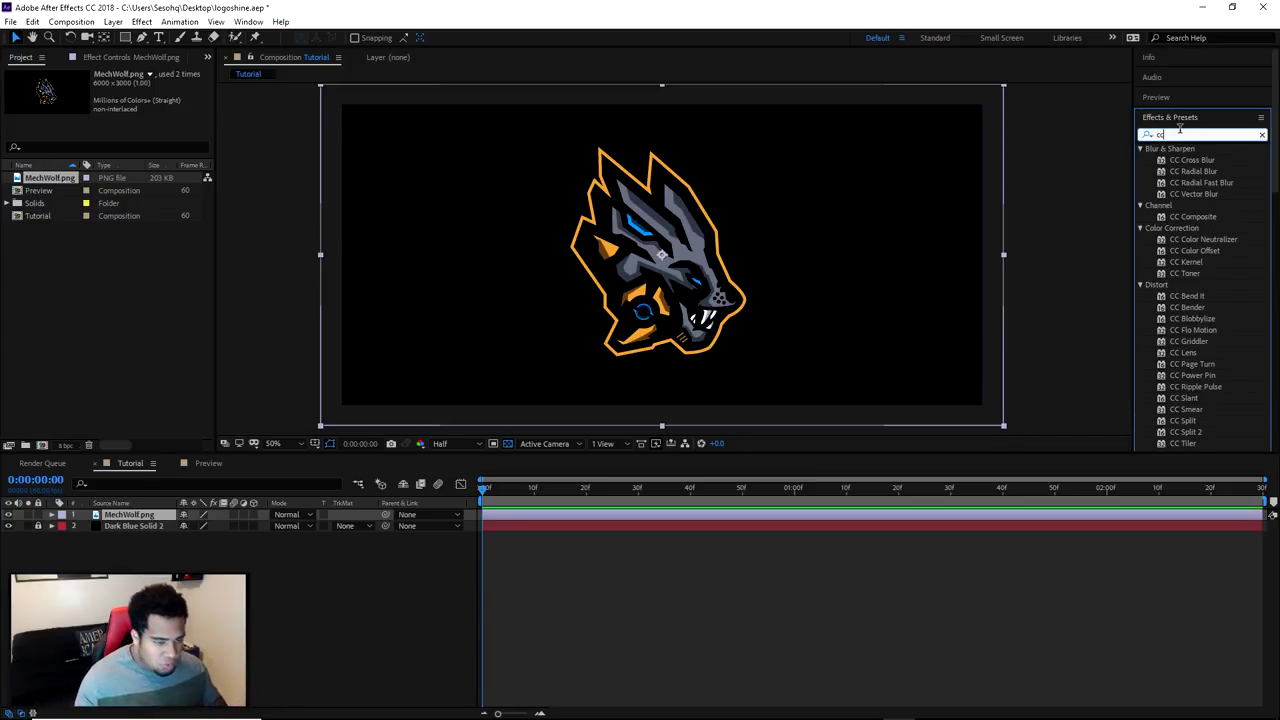
text(light)
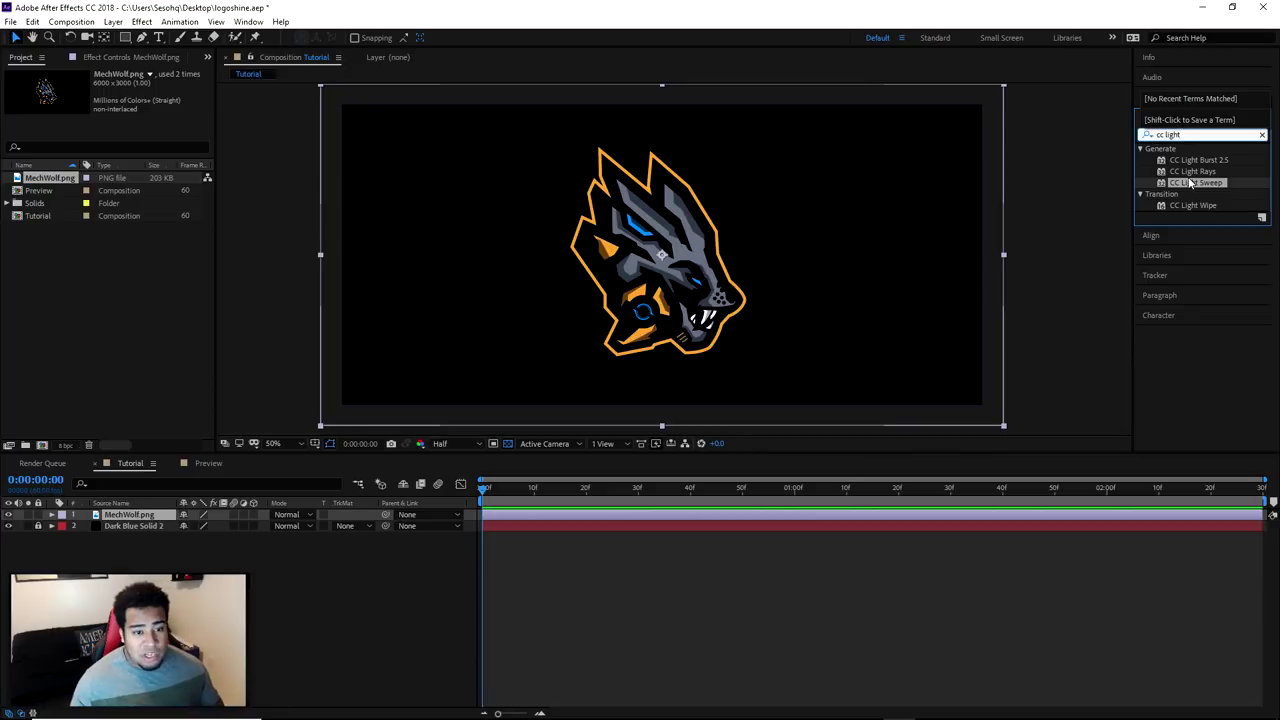
drag(1192, 183, 155, 520)
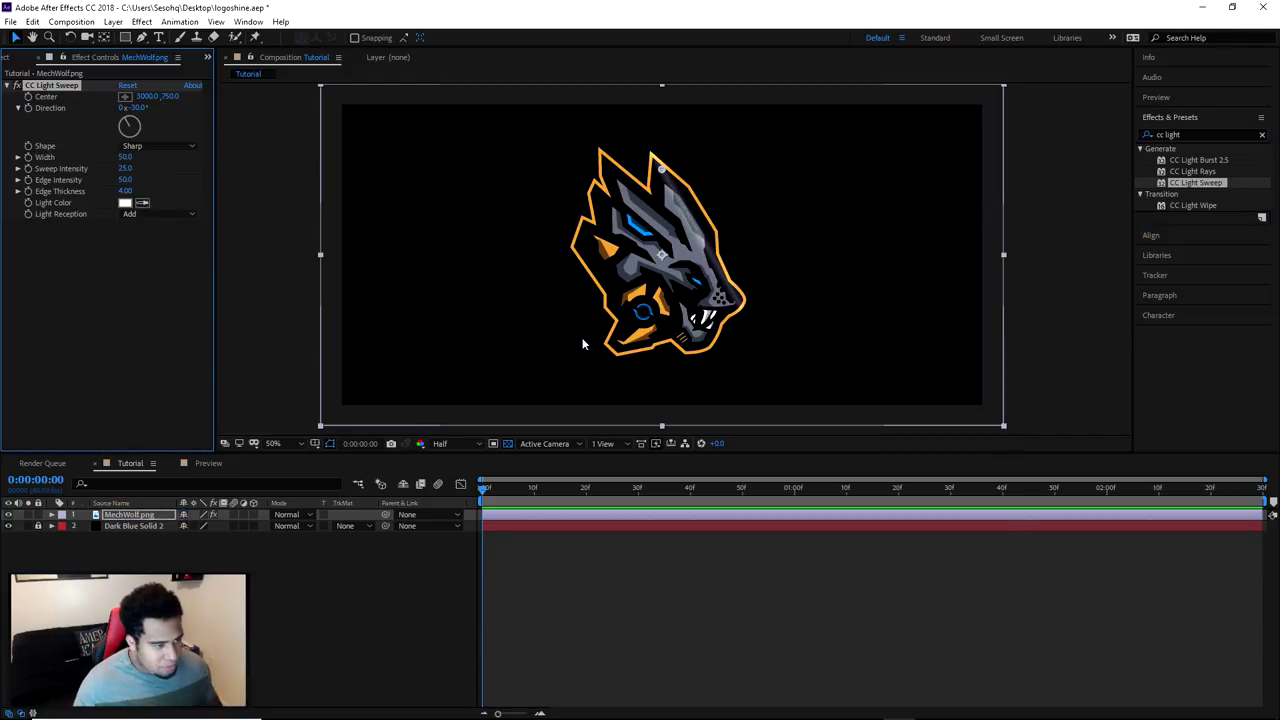
Set the composition viewer's resolution to Full to see the light sweep on the wolf logo clearly.
key(period)
key(period)
key(period)
key(period)
key(comma)
click(438, 443)
click(459, 476)
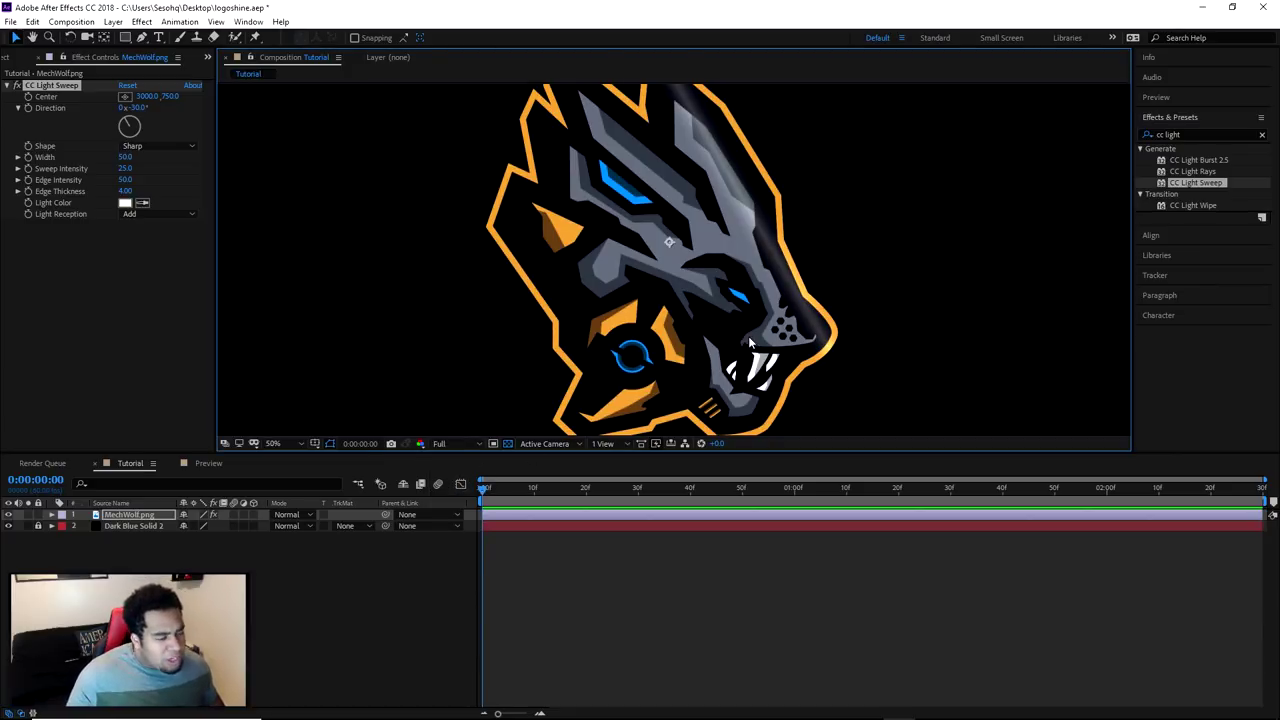
key(period)
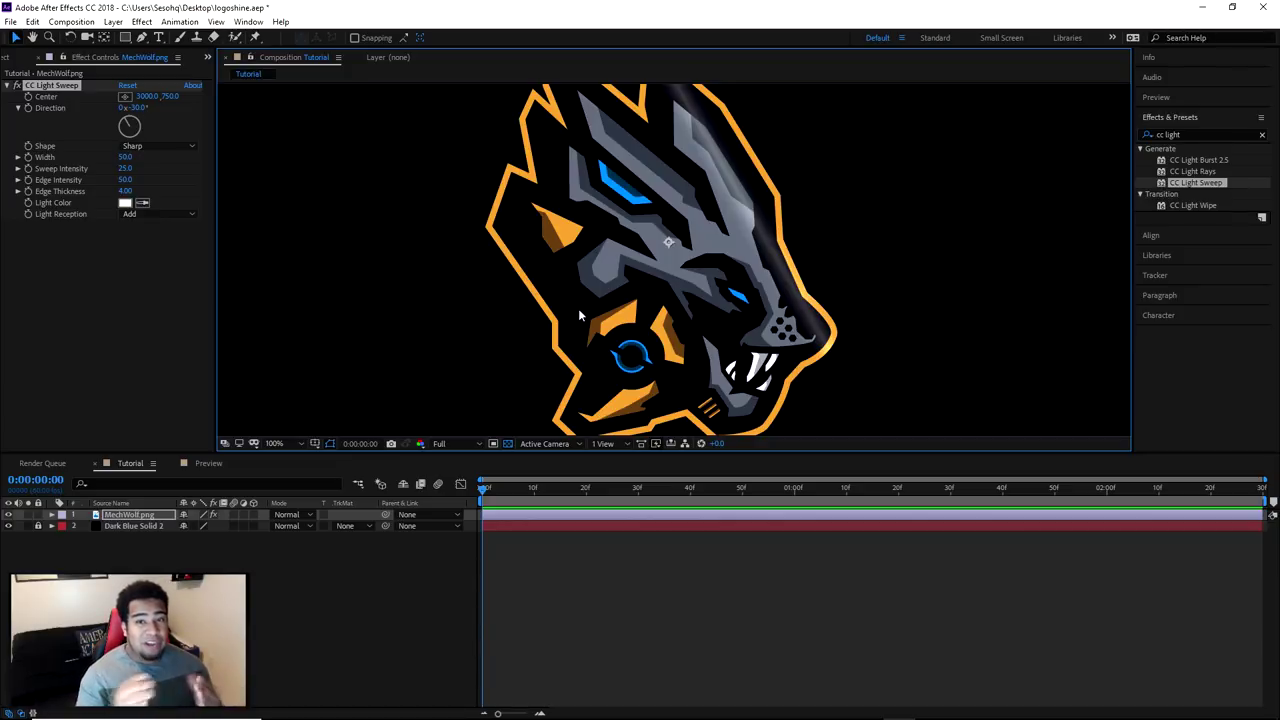
scroll(619, 285, down, 2)
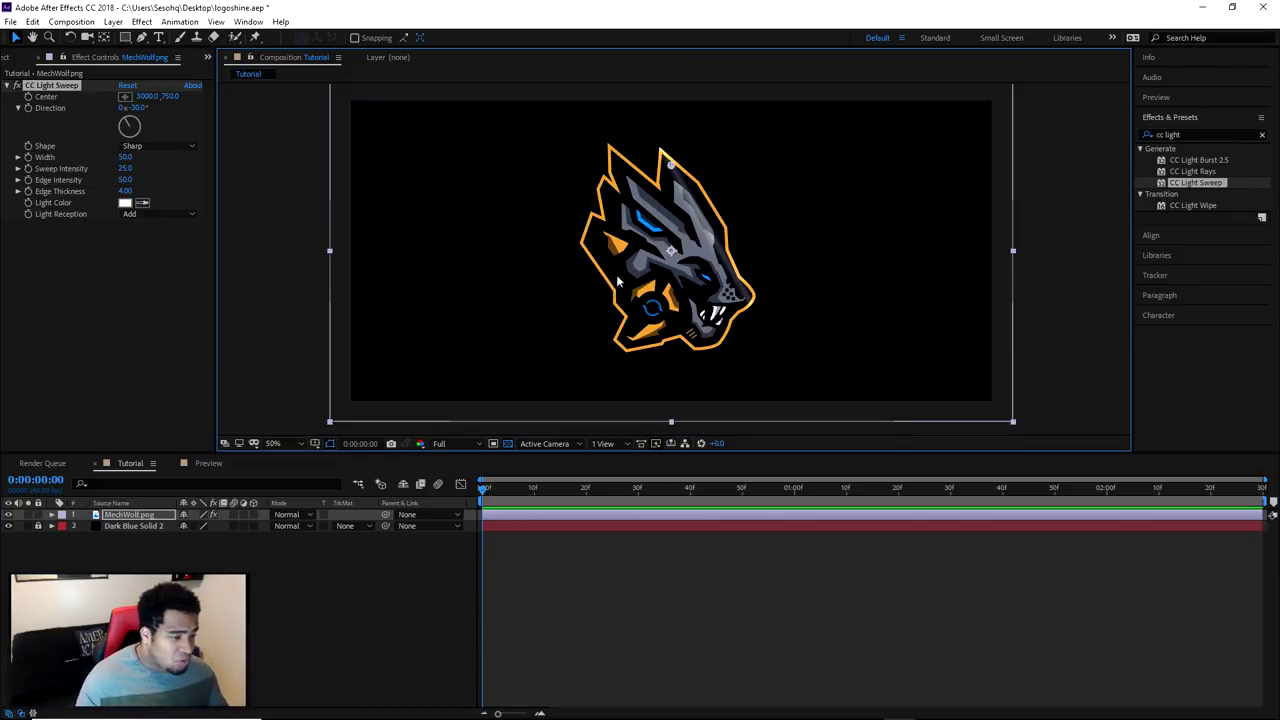
Choose Sharp as the light sweep's shape and examine the streak along the wolf's head up close.
drag(484, 490, 388, 488)
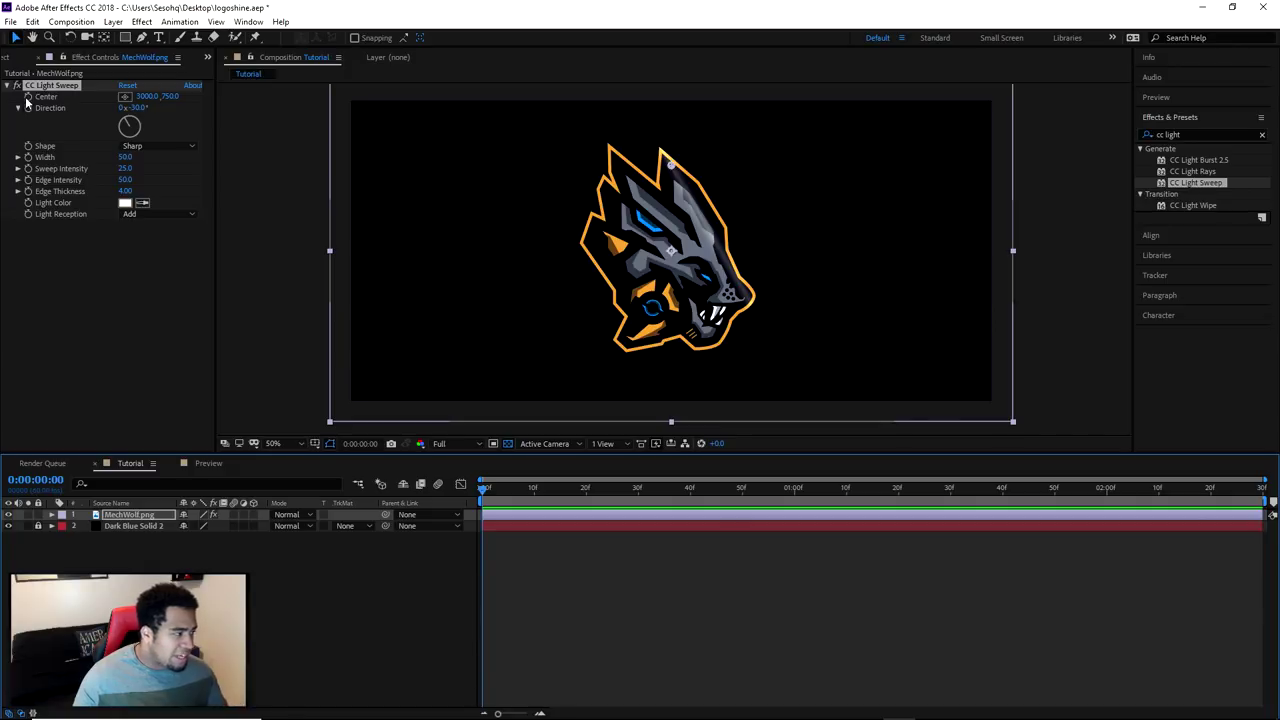
scroll(710, 244, up, 3)
scroll(710, 244, down, 1)
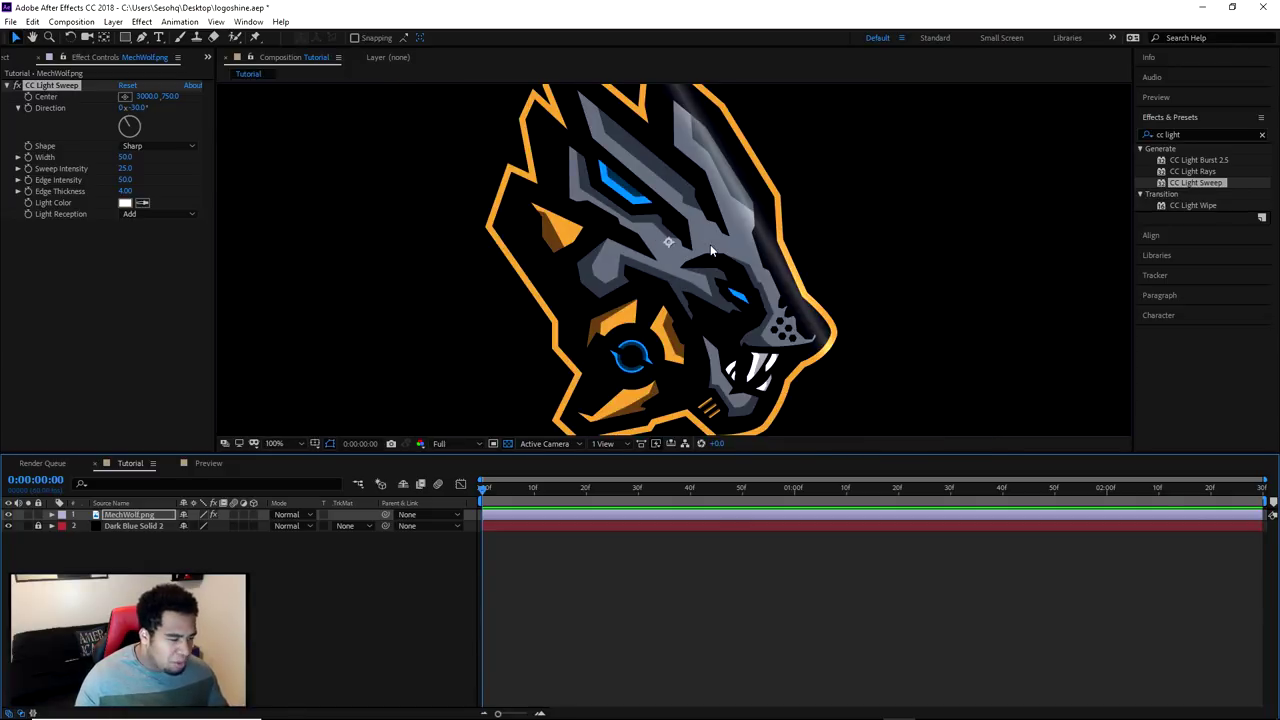
click(133, 147)
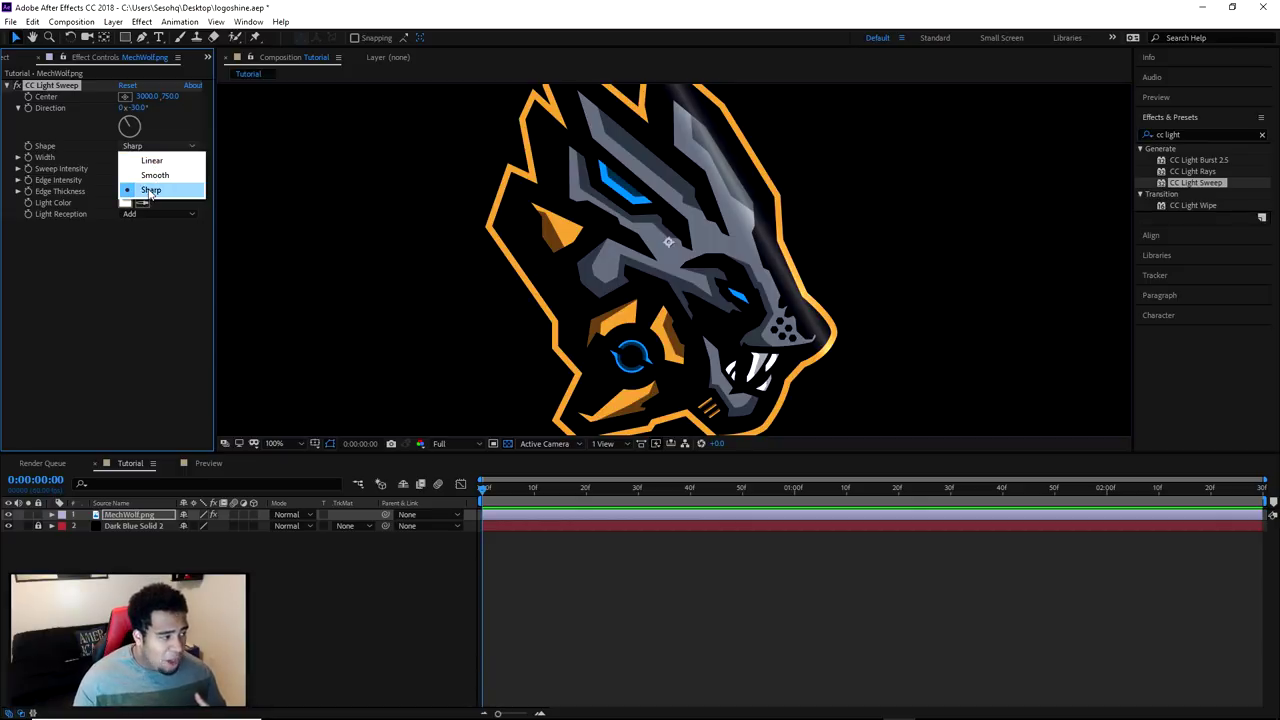
click(150, 189)
scroll(771, 249, up, 3)
scroll(847, 269, down, 1)
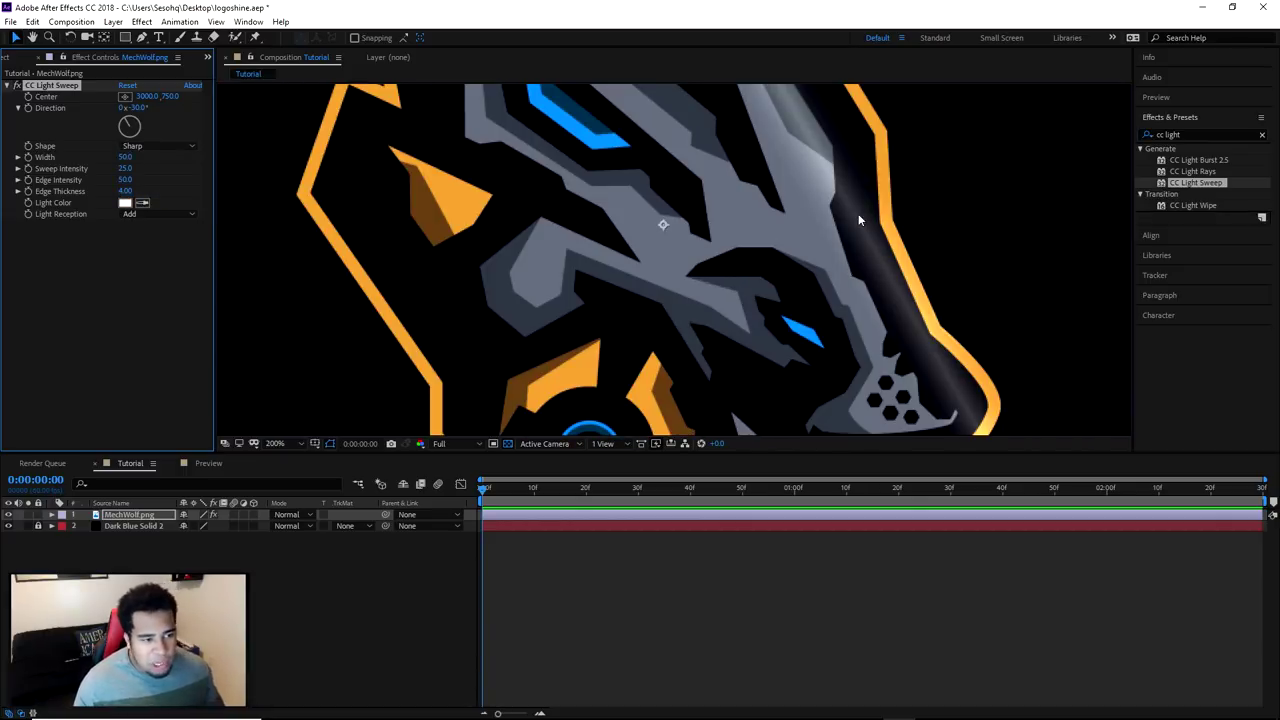
drag(860, 218, 810, 259)
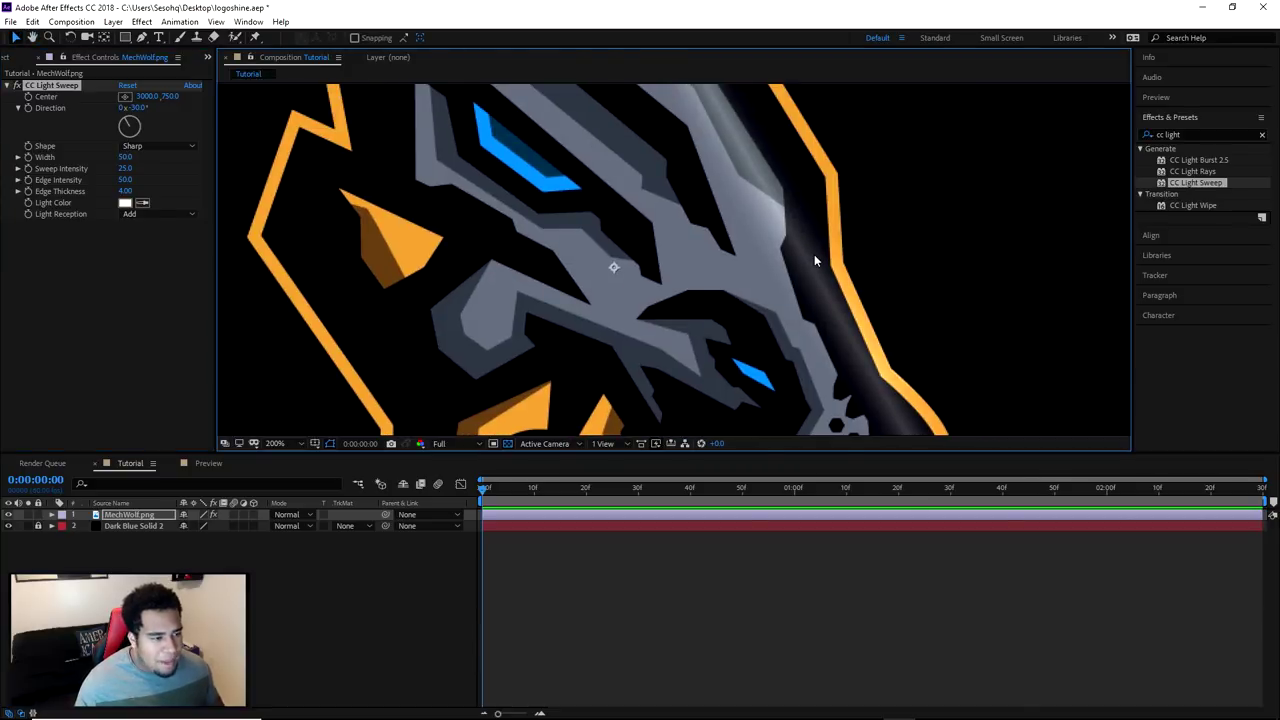
scroll(814, 254, down, 2)
drag(814, 254, 781, 252)
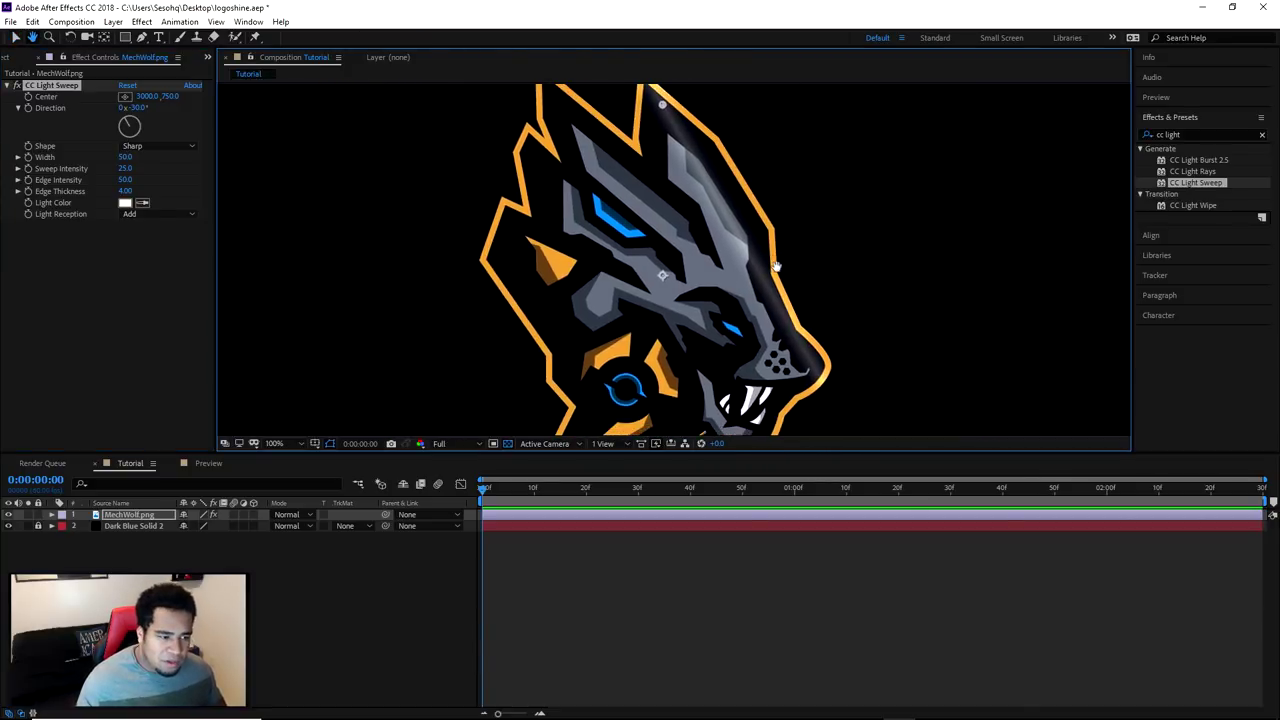
Set the CC Light Sweep shape to Smooth.
key(period)
click(160, 146)
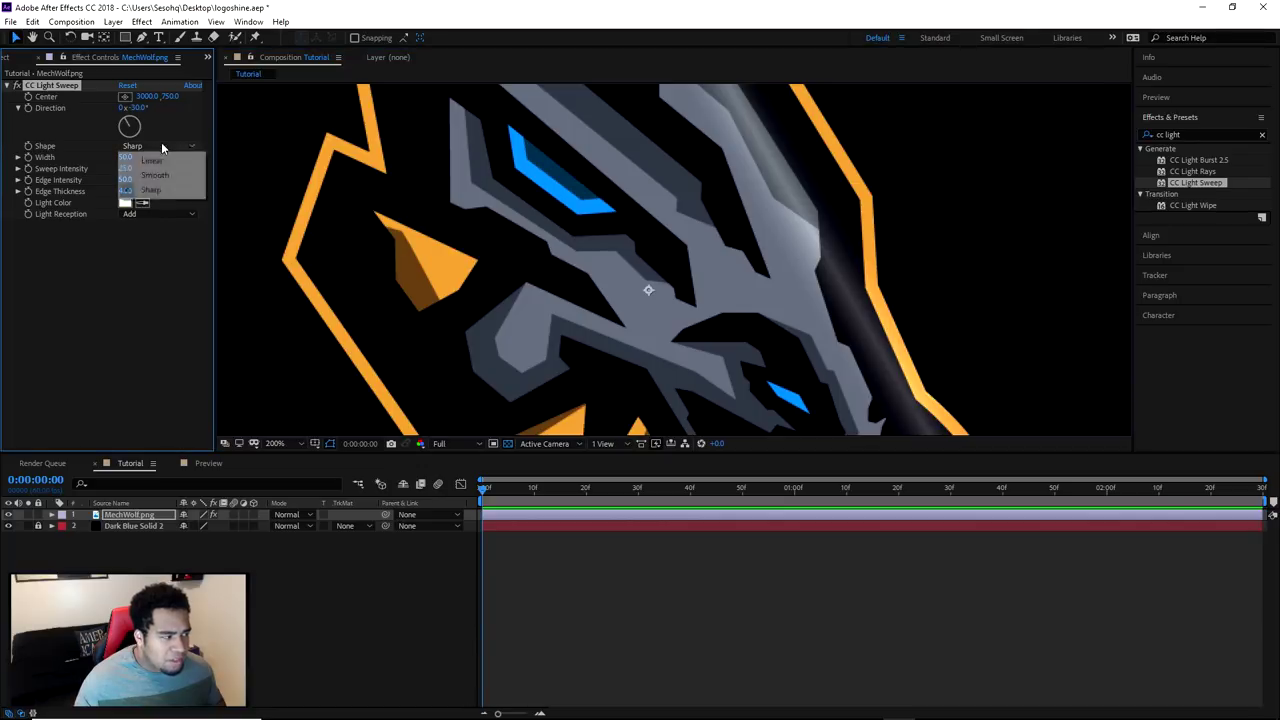
click(163, 174)
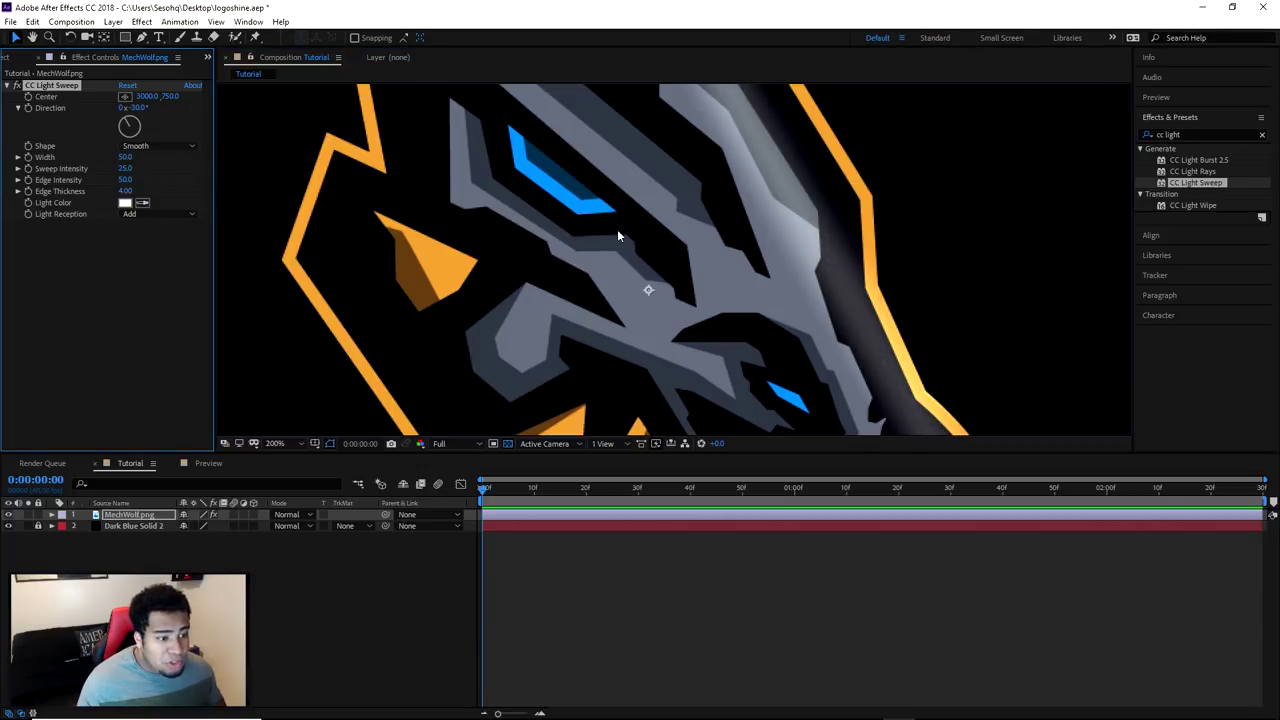
Set the CC Light Sweep shape to Linear.
scroll(617, 229, down, 2)
click(160, 146)
click(159, 163)
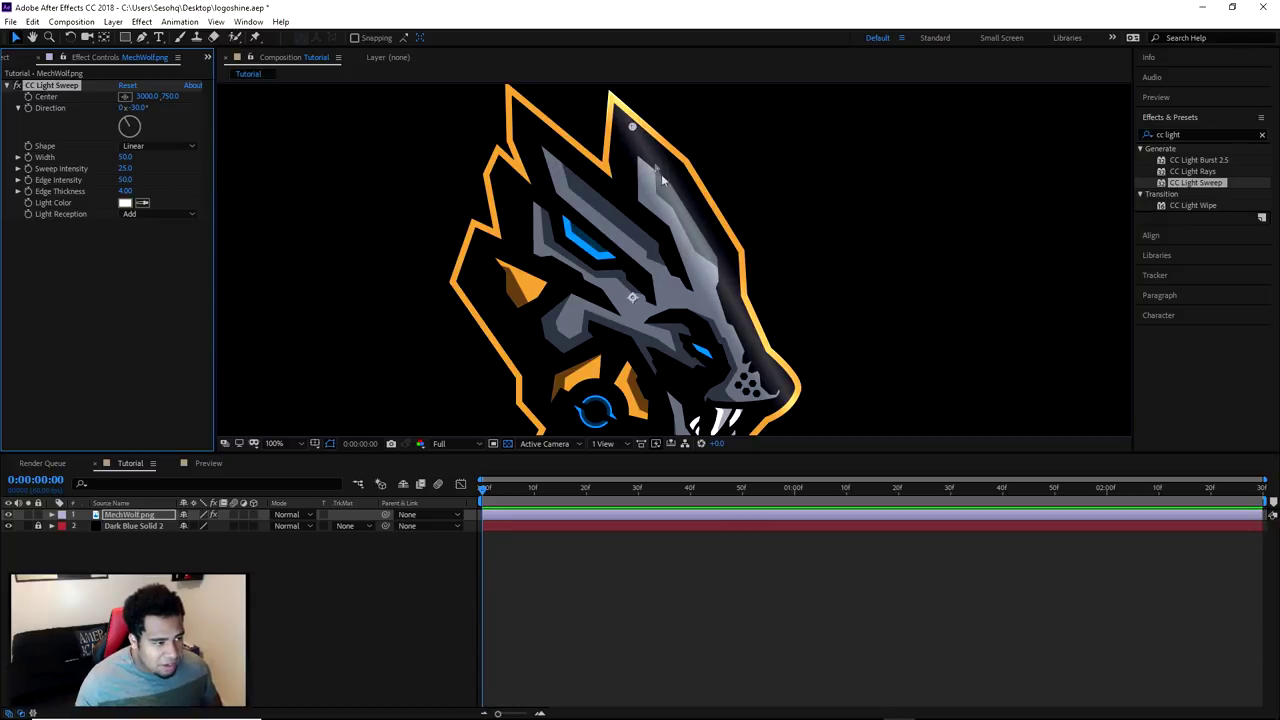
Set the CC Light Sweep shape back to Smooth.
click(170, 147)
click(167, 174)
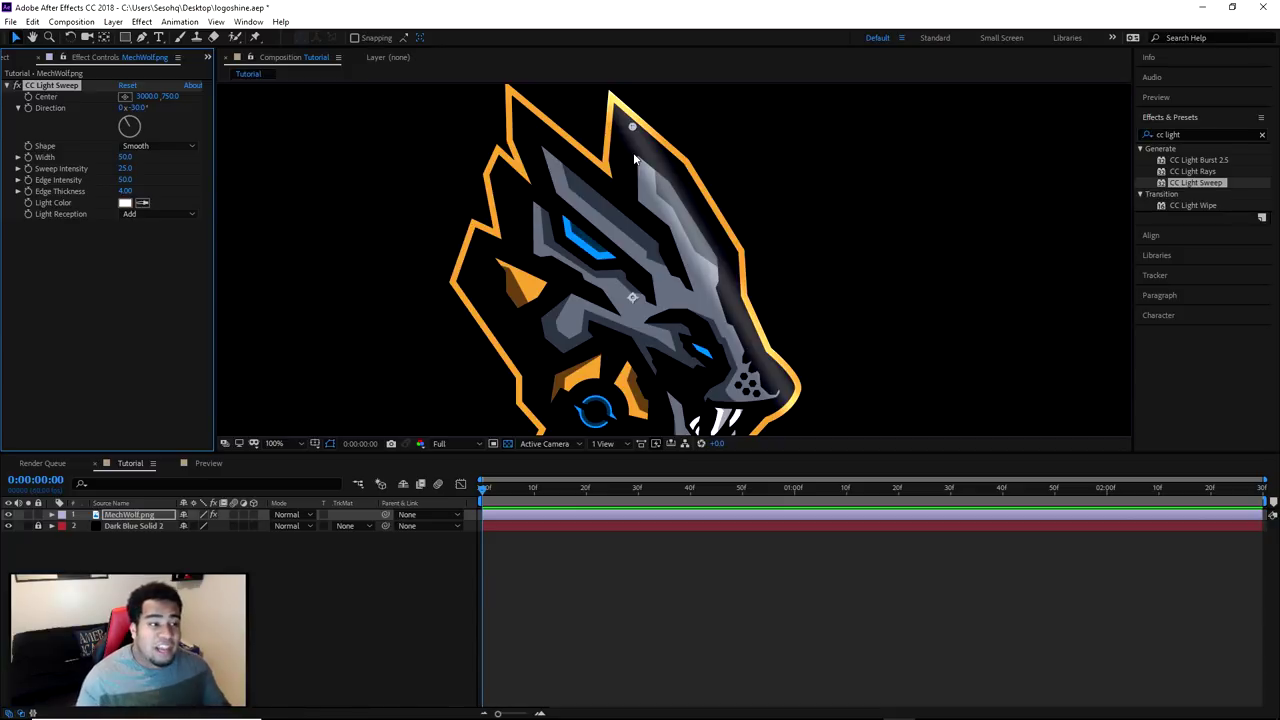
click(172, 150)
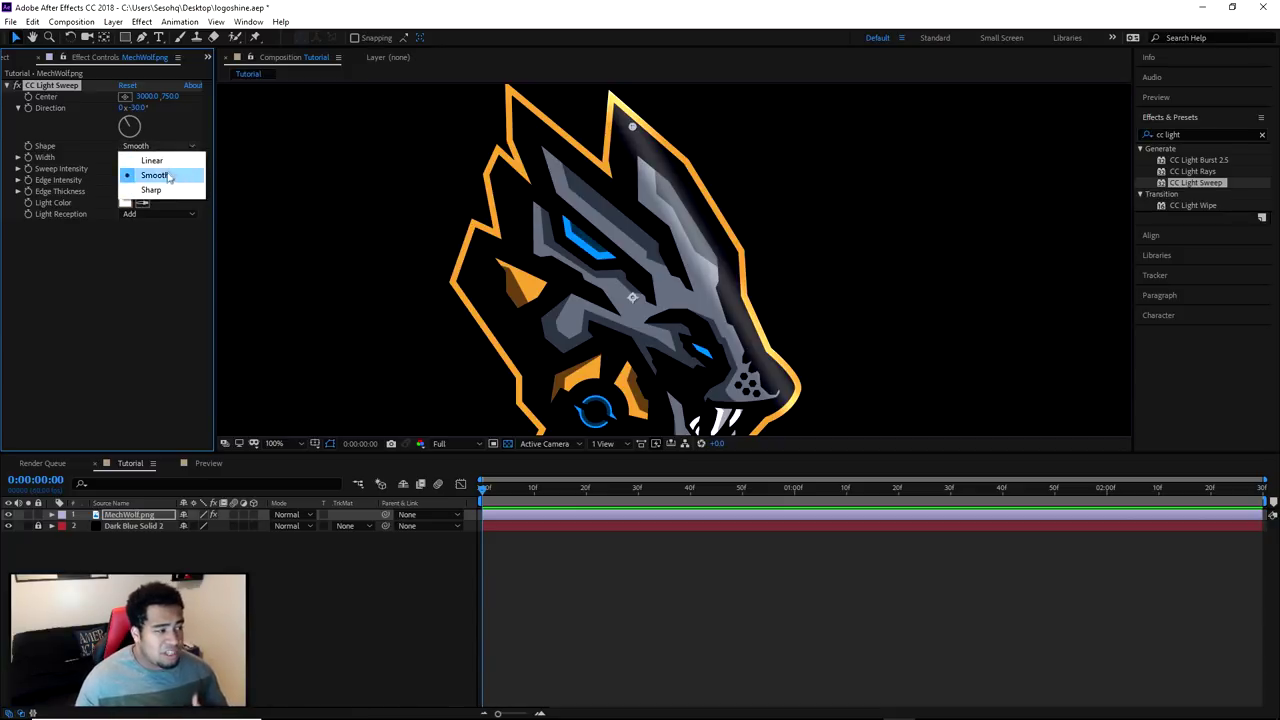
click(168, 174)
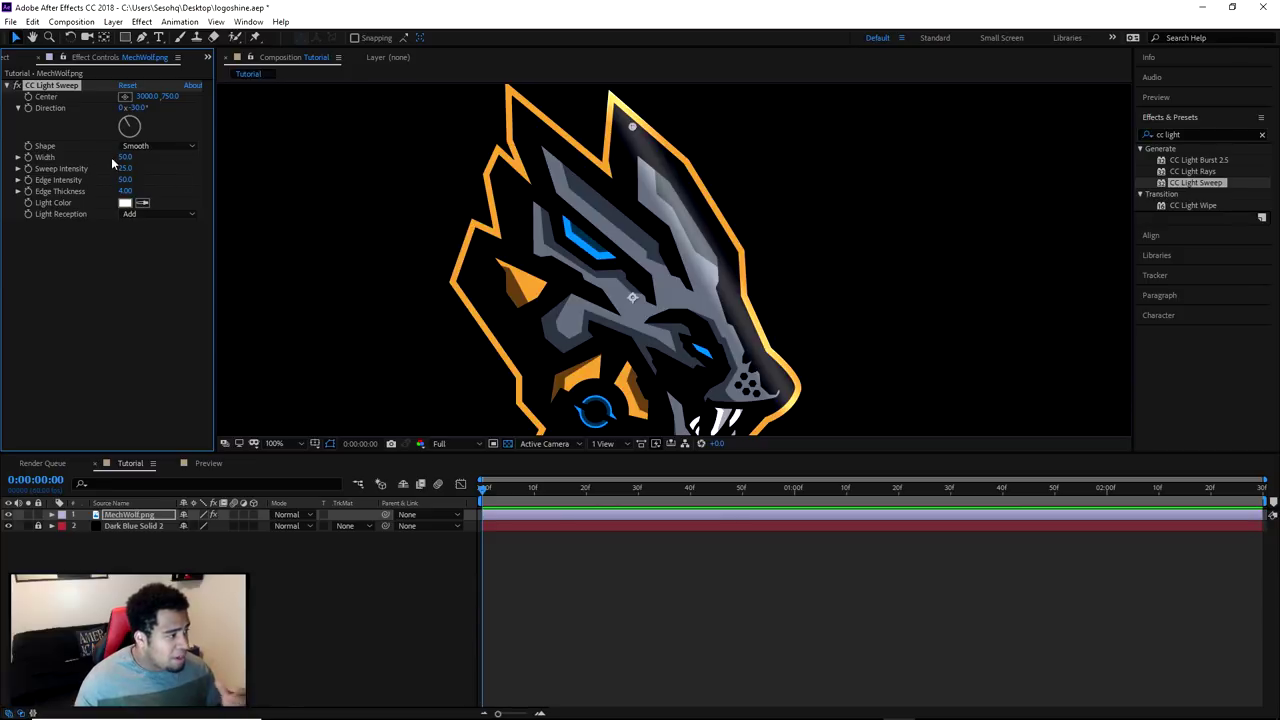
Try narrower and wider light sweep widths on the wolf logo, going down to 2.
drag(125, 157, 89, 163)
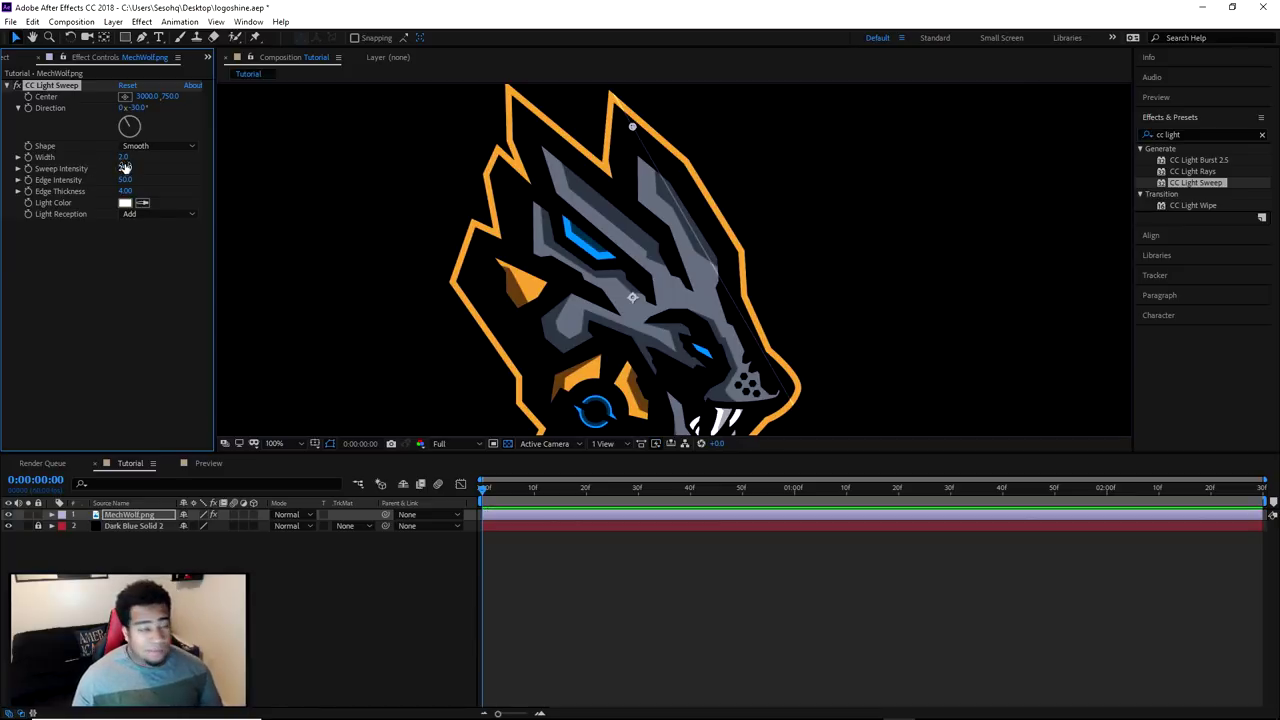
mouse_move(121, 157)
mouse_down()
mouse_move(156, 163)
mouse_move(135, 166)
mouse_up()
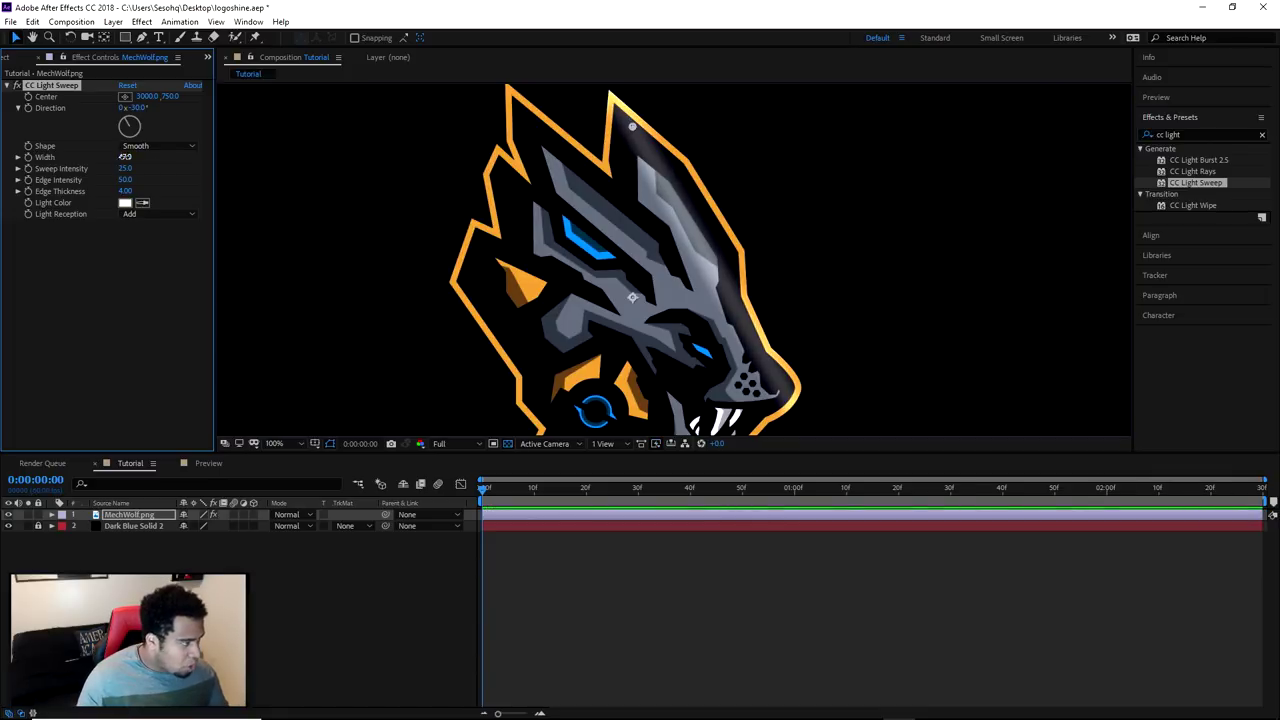
click(125, 157)
text(32)
key(Return)
drag(808, 343, 794, 286)
key(v)
Set the light sweep's width to 40.
click(126, 158)
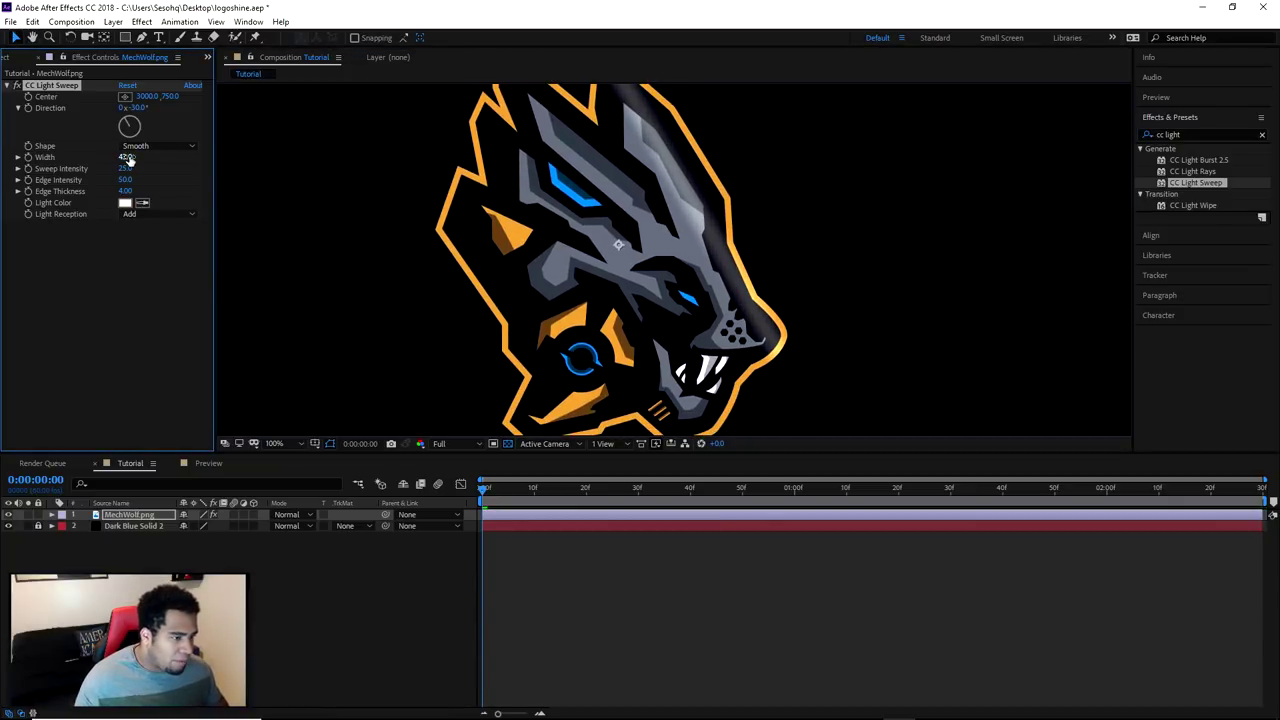
click(127, 158)
text(40)
key(Return)
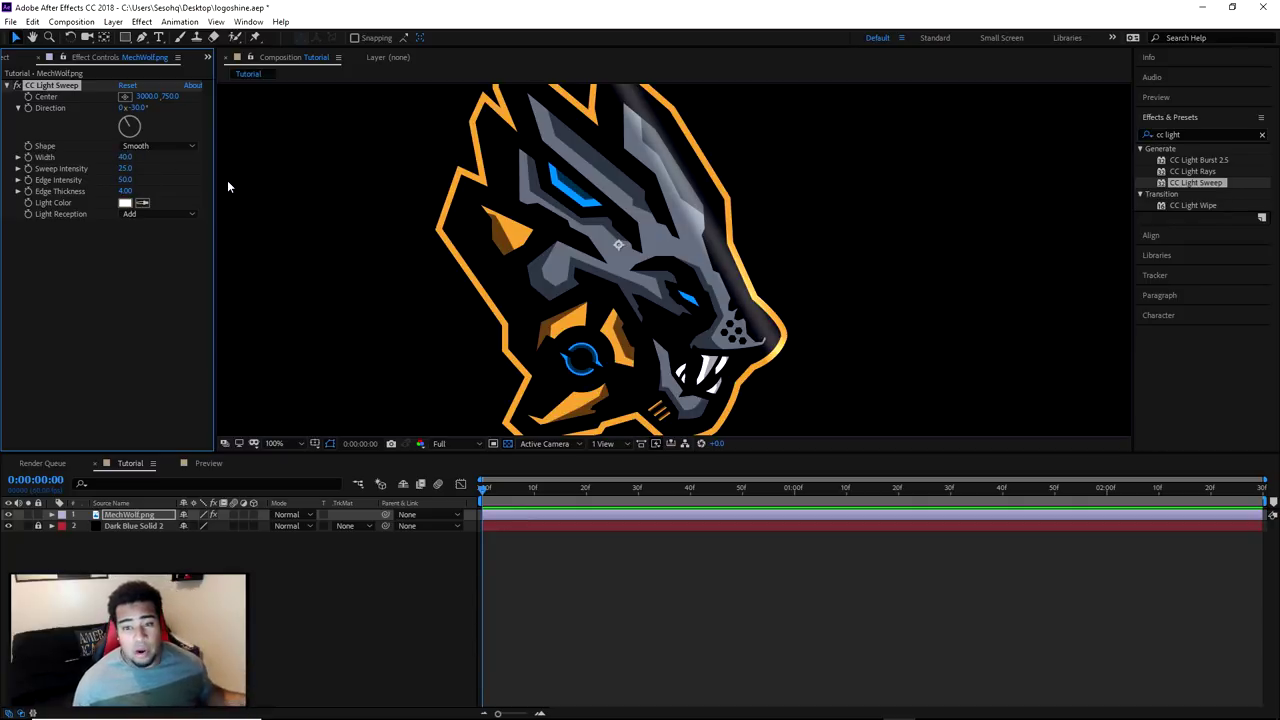
click(127, 158)
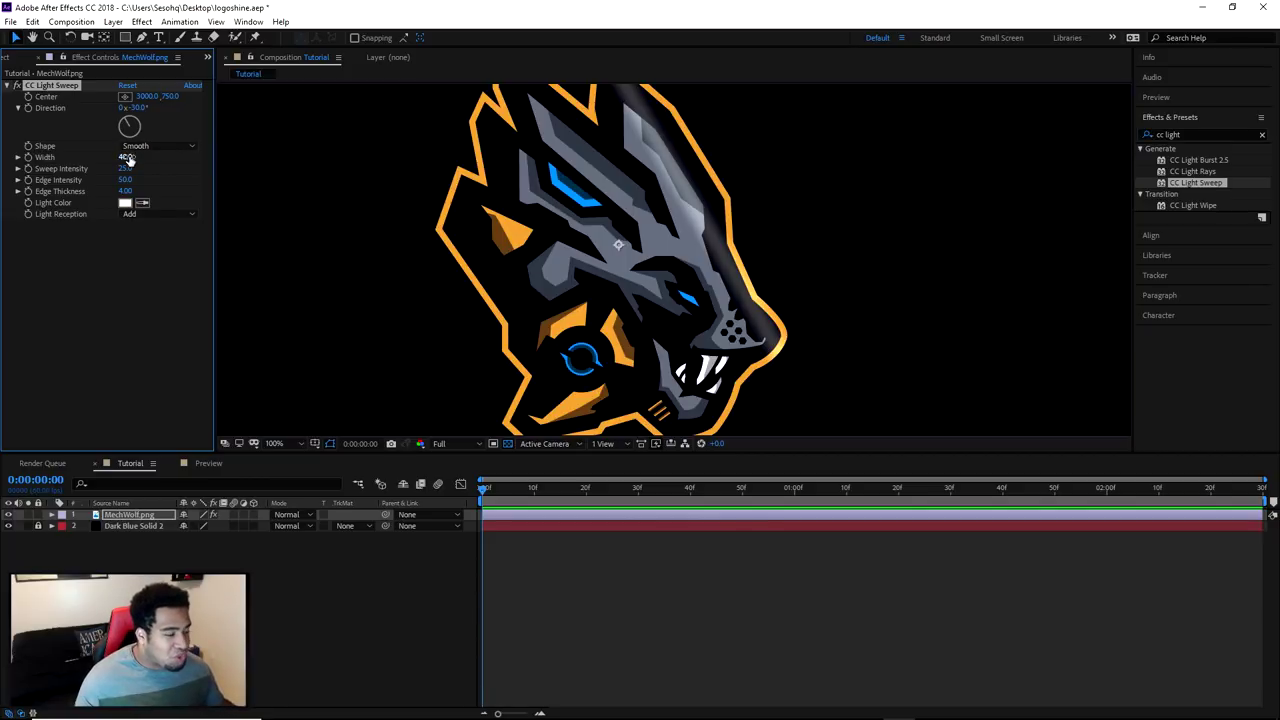
key(Return)
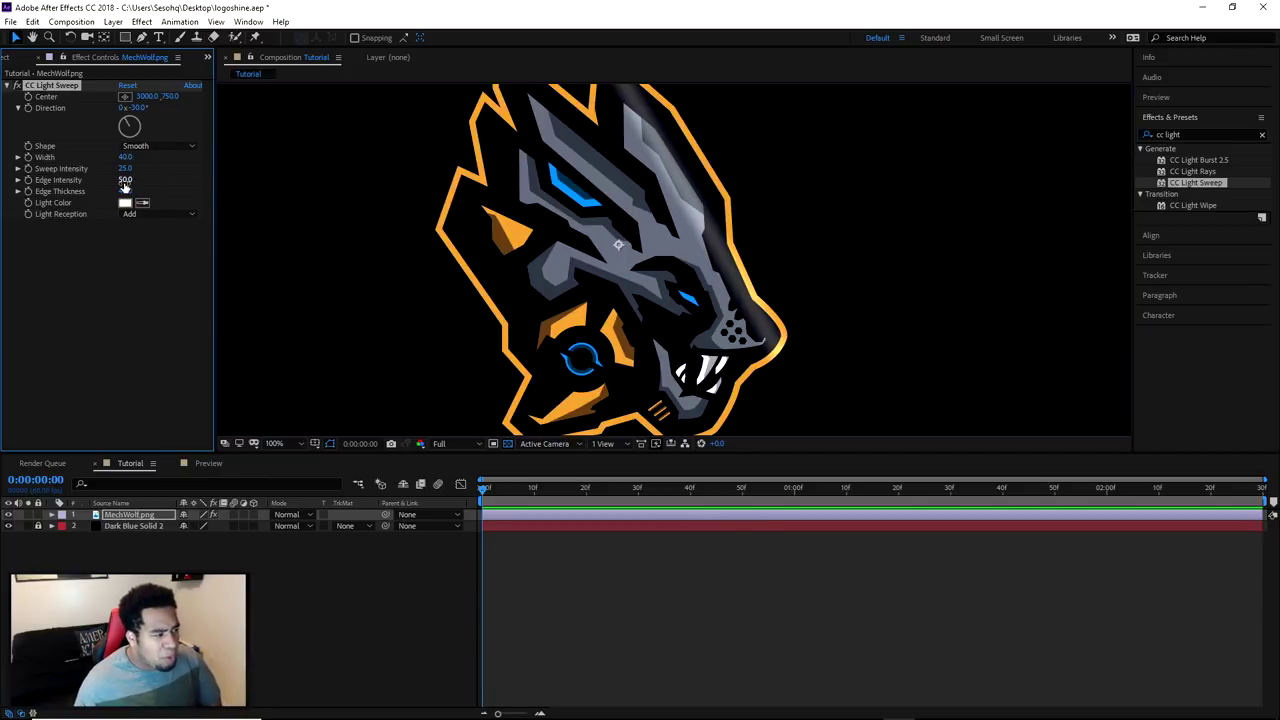
Try a different edge intensity for the light sweep and set it back to 50.
click(125, 169)
key(Return)
drag(126, 179, 174, 179)
click(130, 179)
text(50)
key(Return)
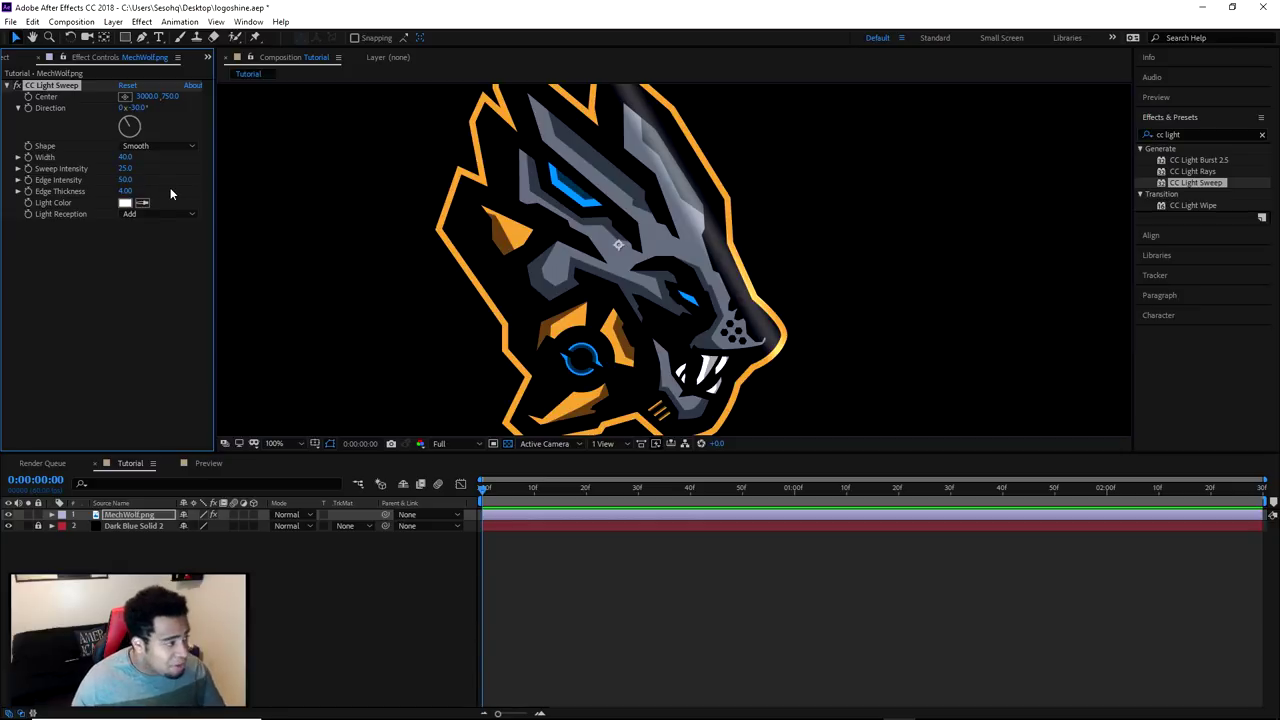
Set the light sweep's edge thickness to 20 and examine the streak on the whole logo and up close.
mouse_move(126, 192)
mouse_down()
mouse_move(233, 185)
mouse_move(102, 190)
mouse_move(118, 191)
mouse_up()
click(124, 191)
text(5)
key(Return)
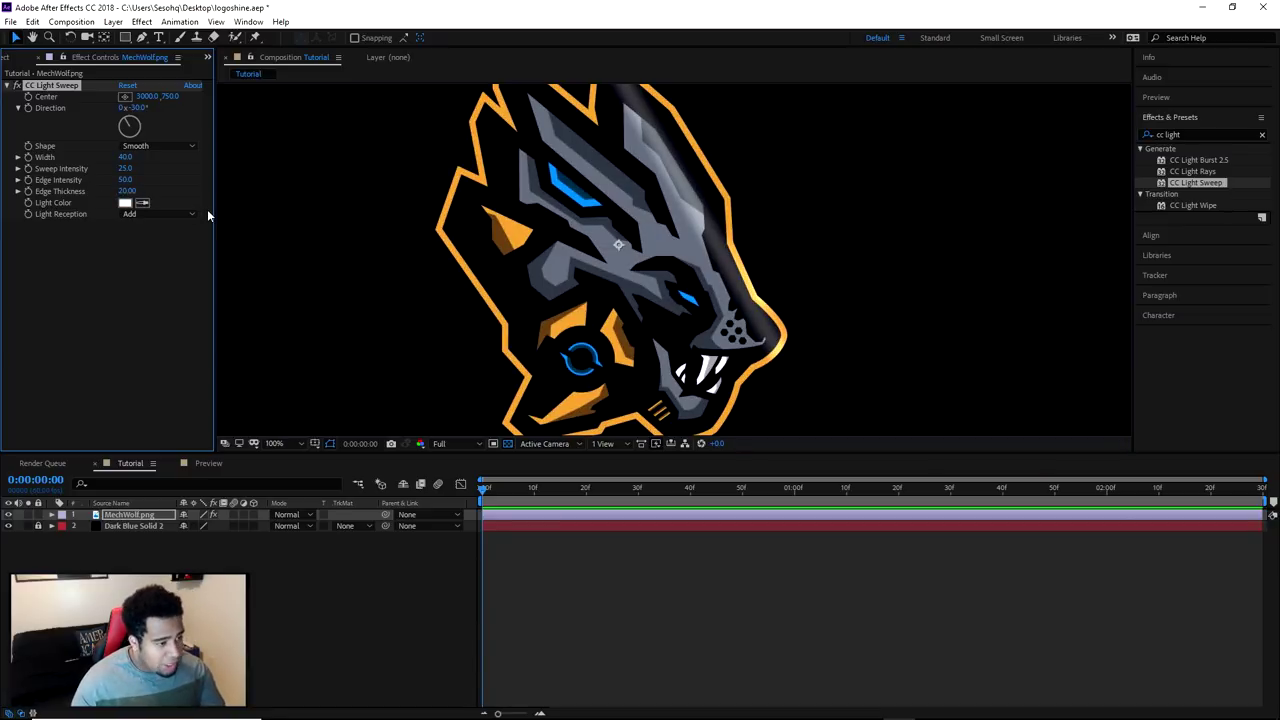
scroll(735, 194, down, 2)
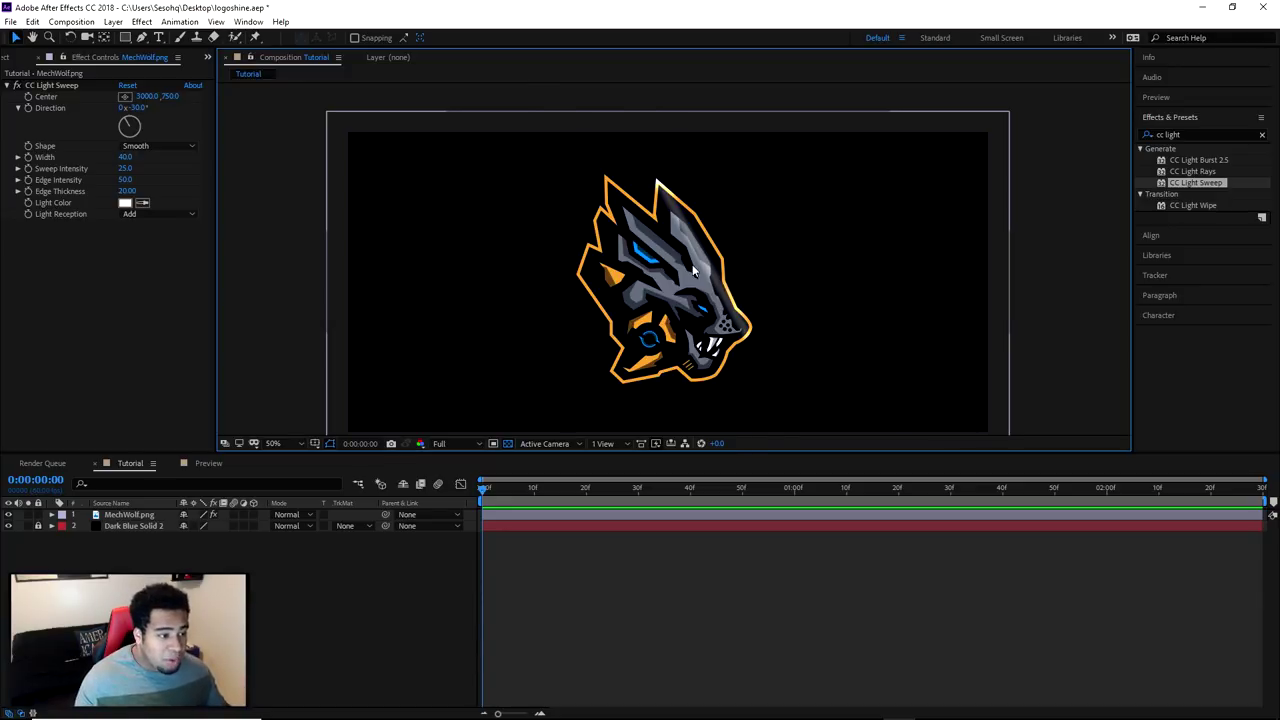
scroll(705, 285, up, 2)
scroll(712, 298, down, 2)
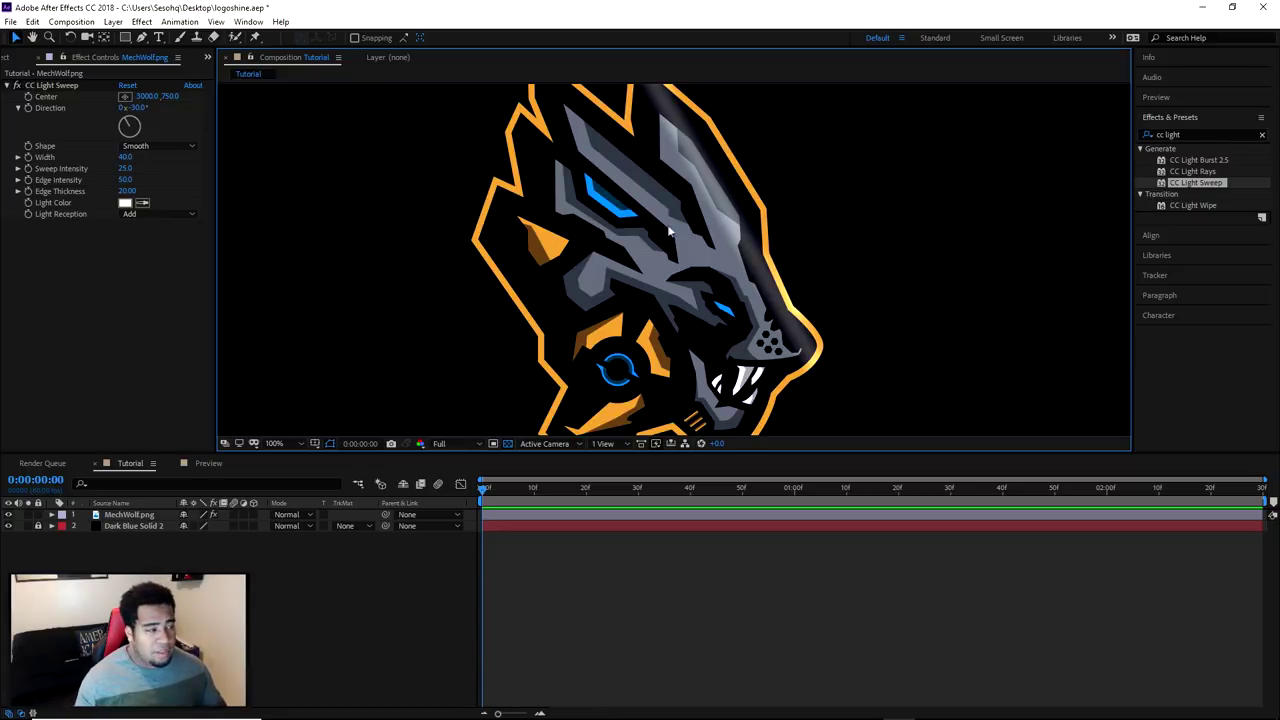
Try white, golden yellow and cyan as the light sweep's light color.
click(125, 203)
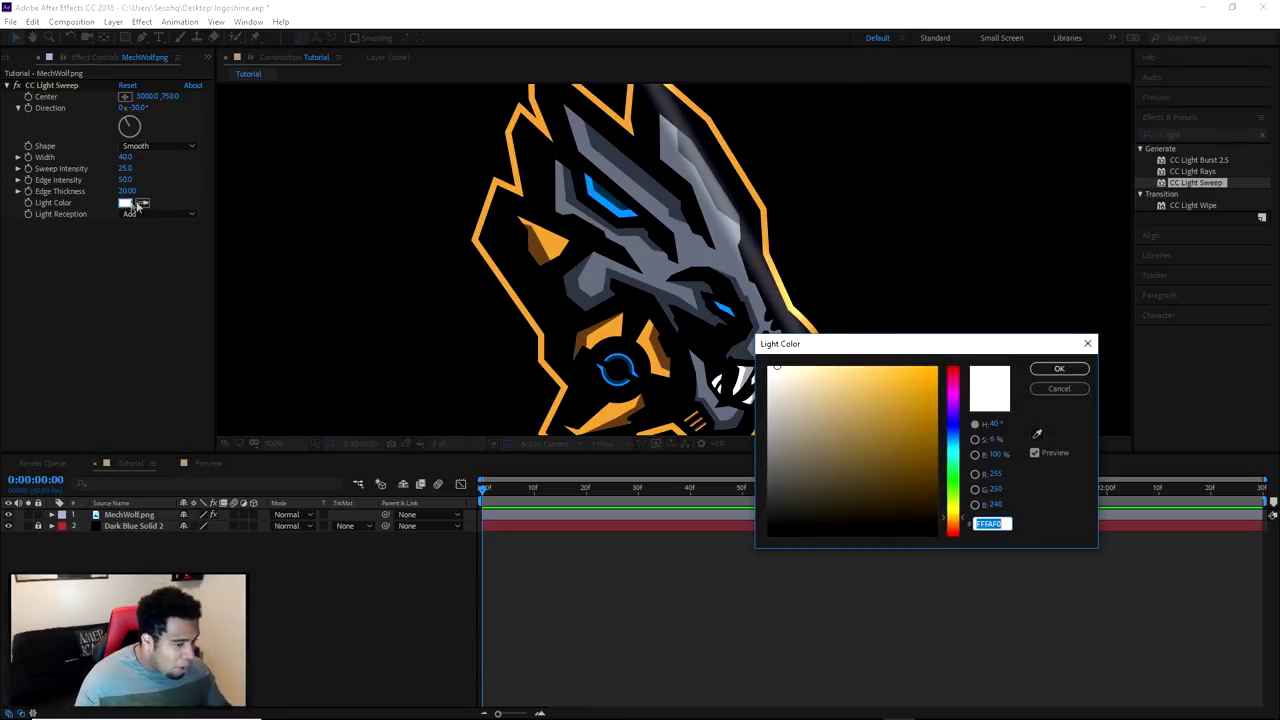
click(785, 367)
mouse_move(786, 368)
mouse_down()
mouse_move(776, 384)
mouse_move(750, 360)
mouse_up()
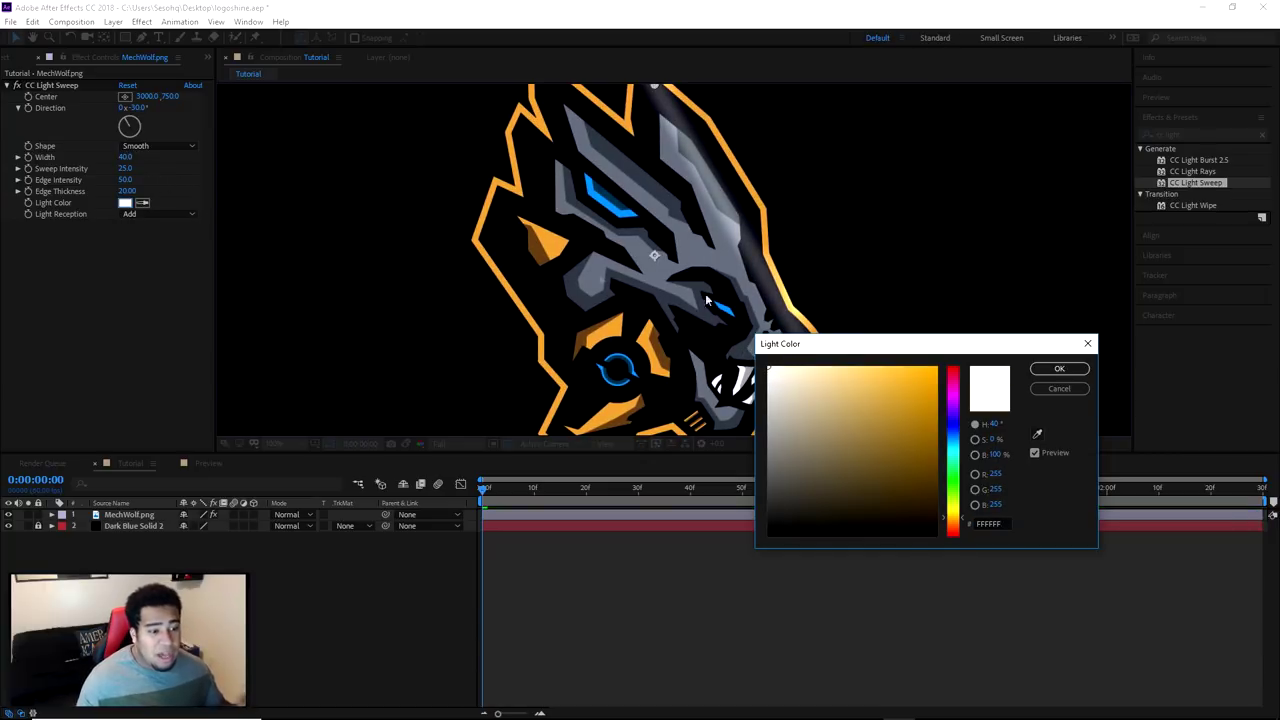
drag(775, 345, 920, 242)
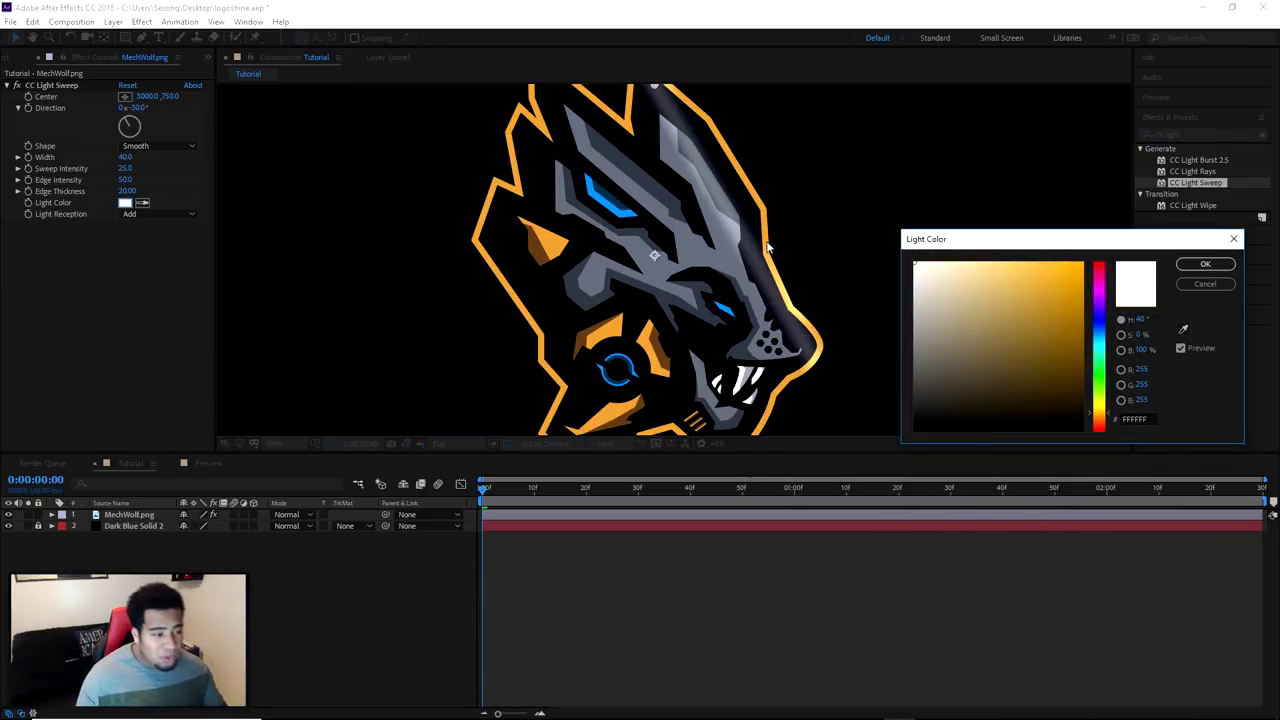
click(942, 261)
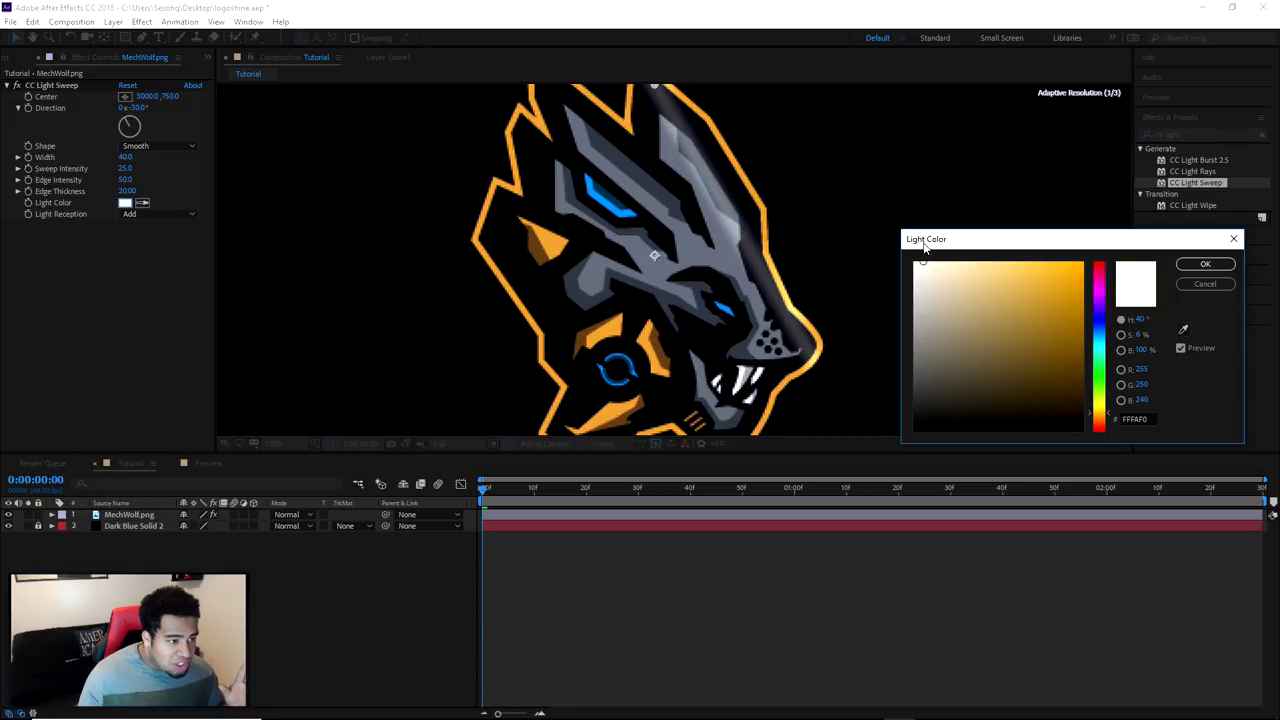
mouse_move(946, 262)
mouse_down()
mouse_move(1089, 213)
mouse_move(1028, 201)
mouse_up()
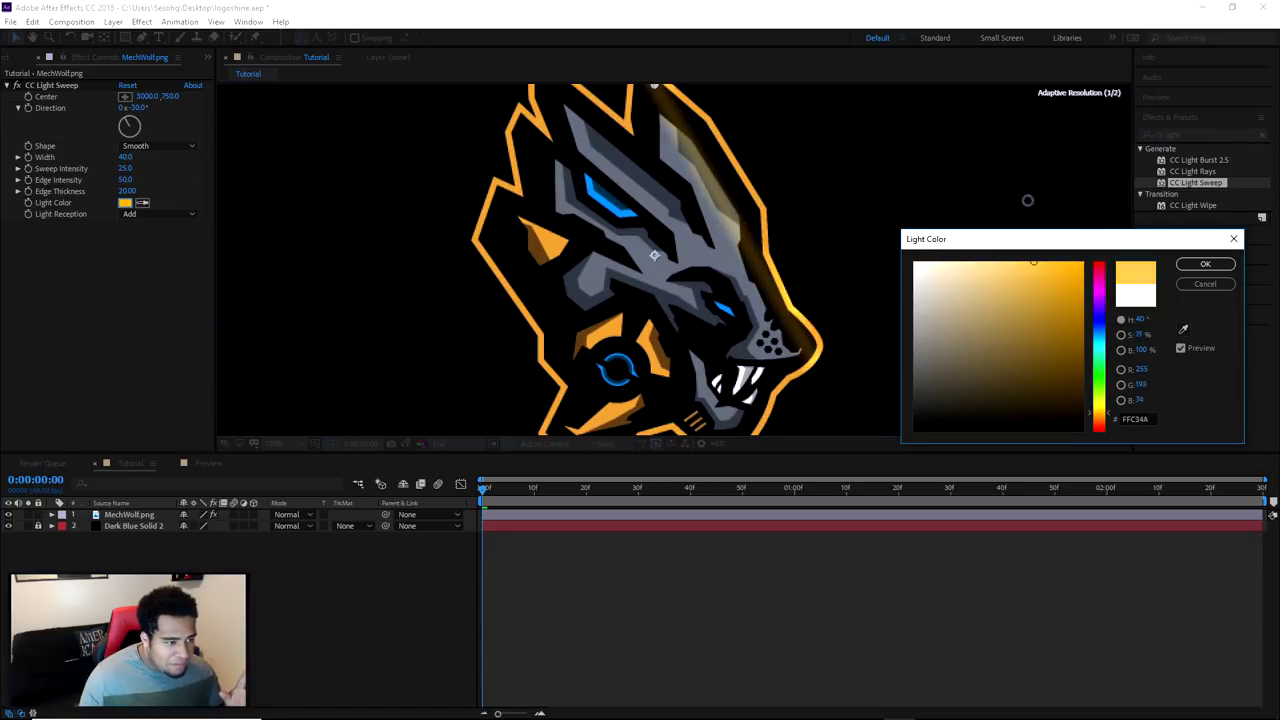
drag(1096, 307, 1067, 348)
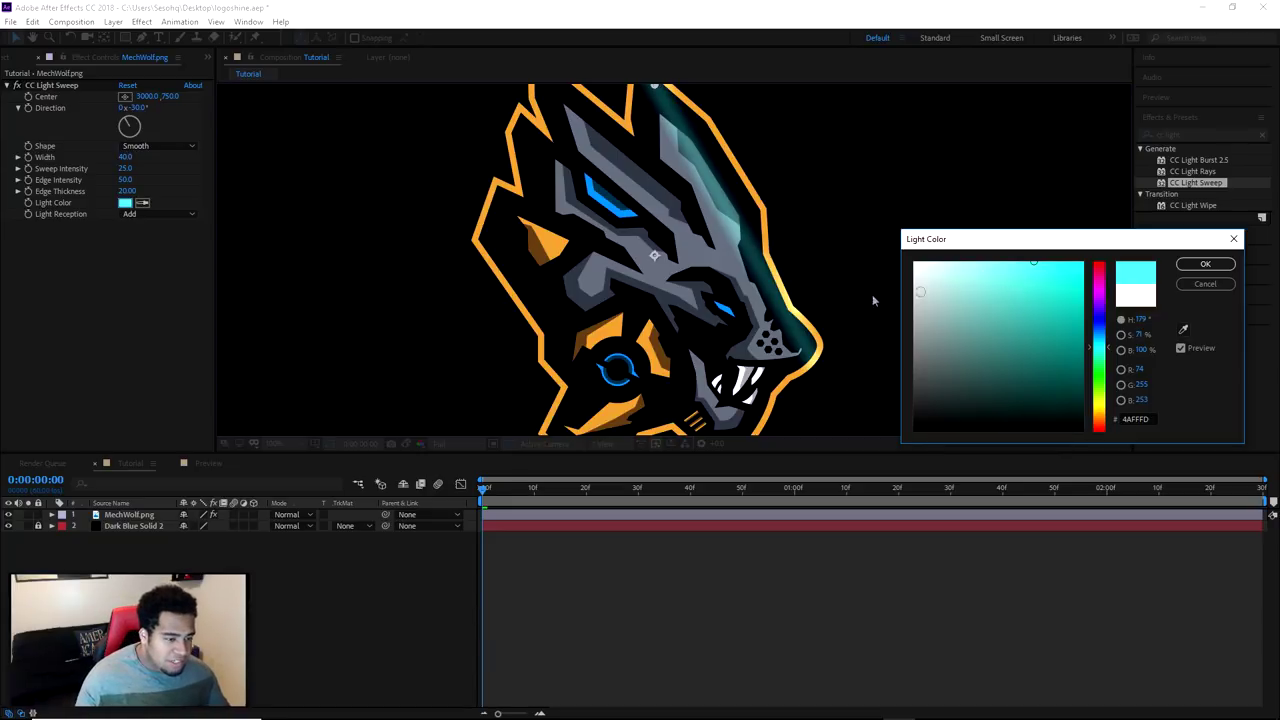
Sample the logo's orange as the light color, lighten it to the pale tint FFF0DB and apply it.
click(1183, 331)
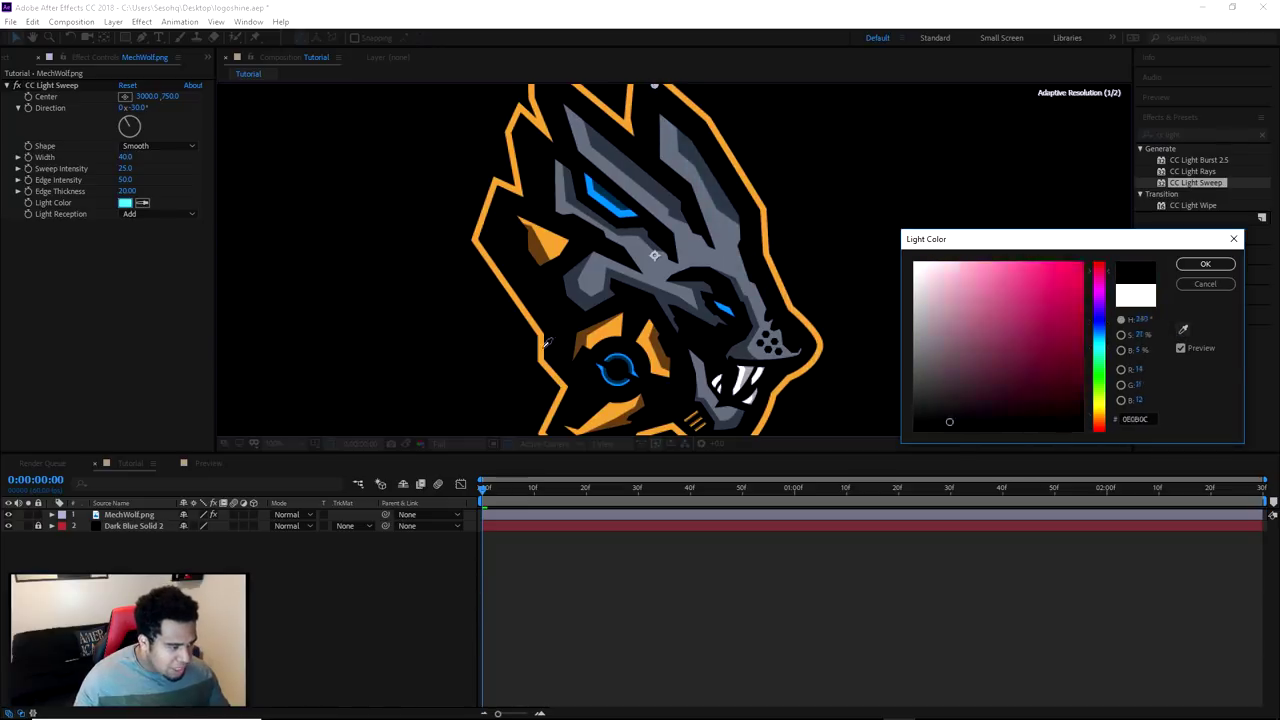
click(568, 350)
mouse_move(997, 303)
mouse_down()
mouse_move(951, 253)
mouse_move(936, 258)
mouse_up()
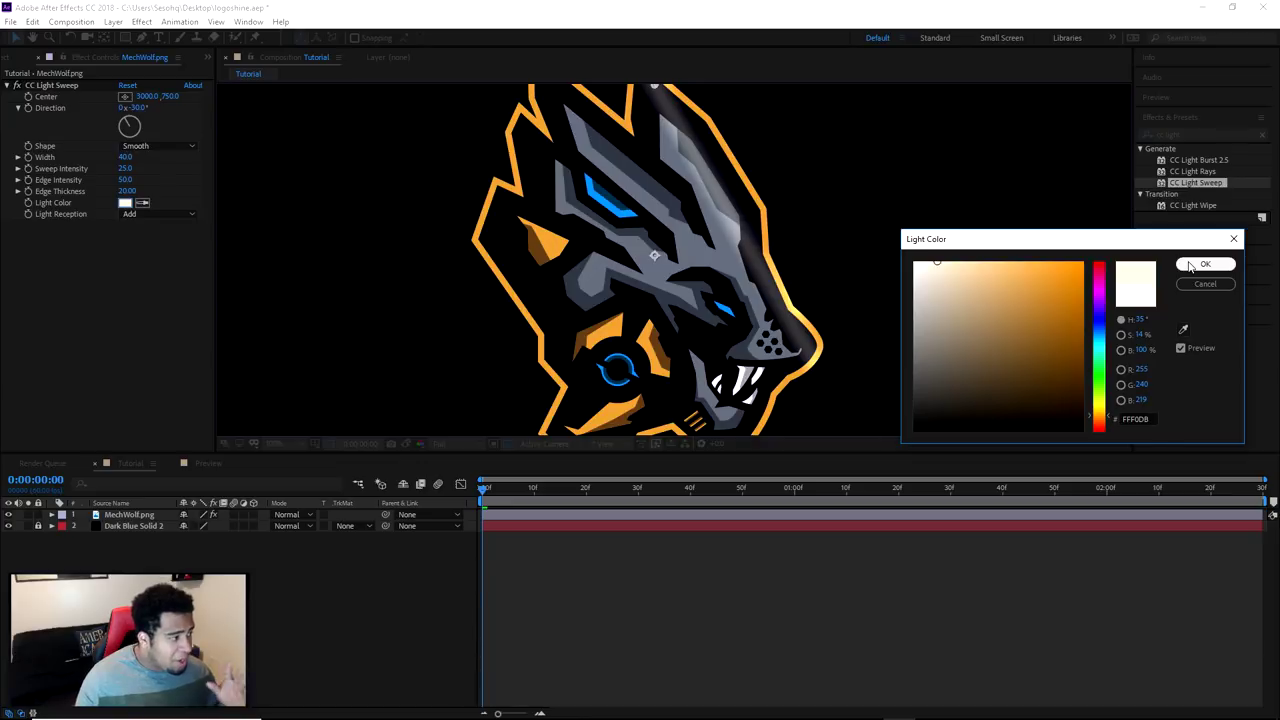
click(1200, 265)
click(143, 216)
click(624, 563)
scroll(755, 373, down, 2)
mouse_move(720, 348)
mouse_down()
mouse_move(724, 378)
mouse_move(713, 340)
mouse_up()
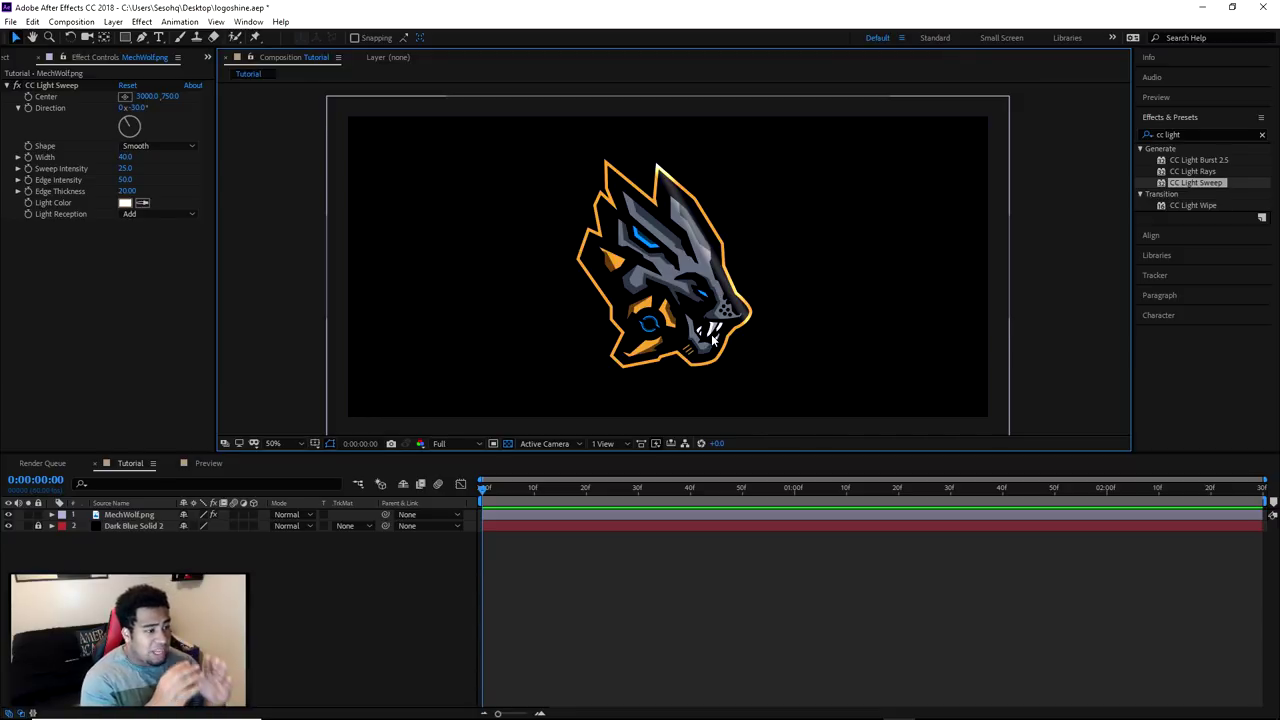
scroll(713, 340, up, 2)
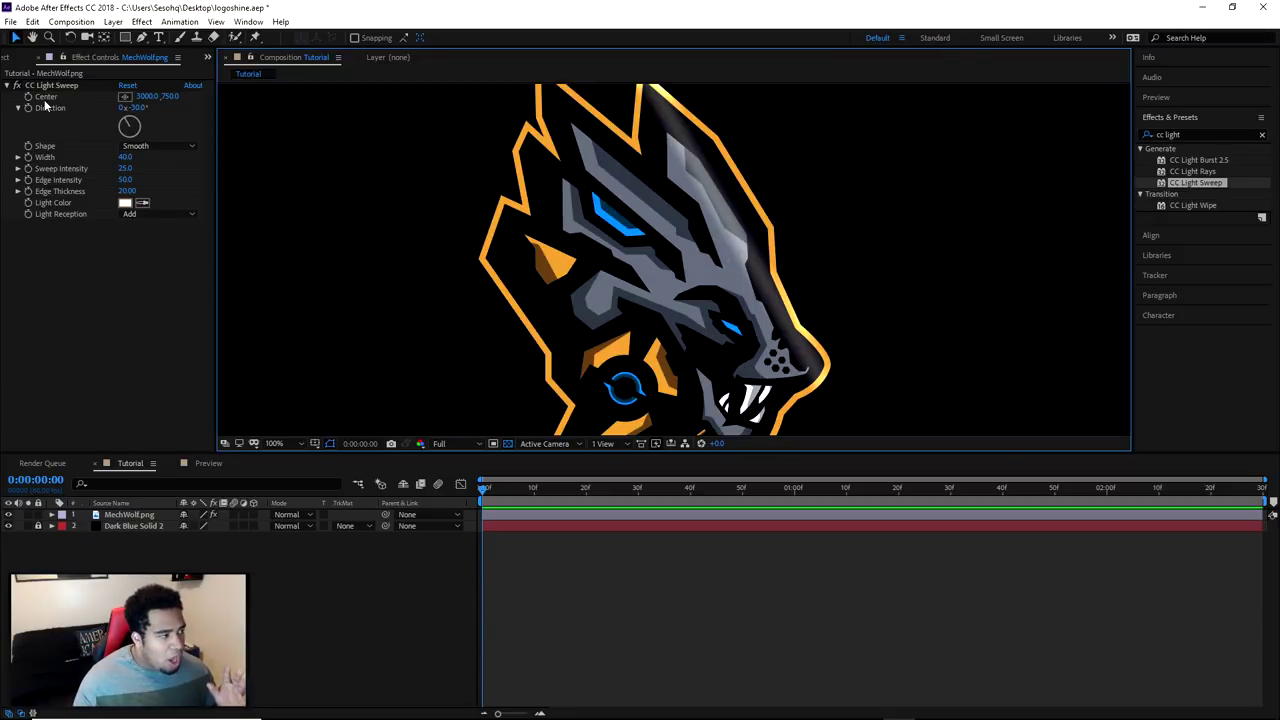
Try rotating the light sweep to several directions, including -4°, 100° and 263°.
drag(129, 118, 128, 115)
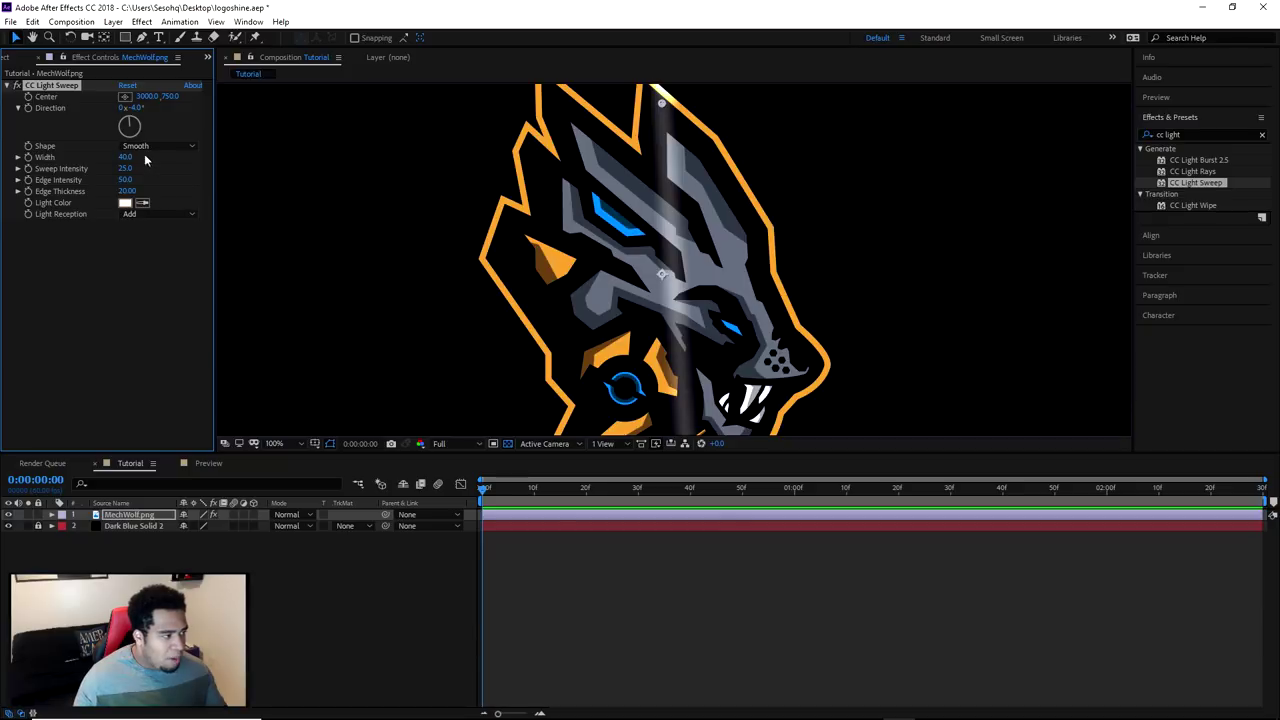
drag(129, 127, 135, 126)
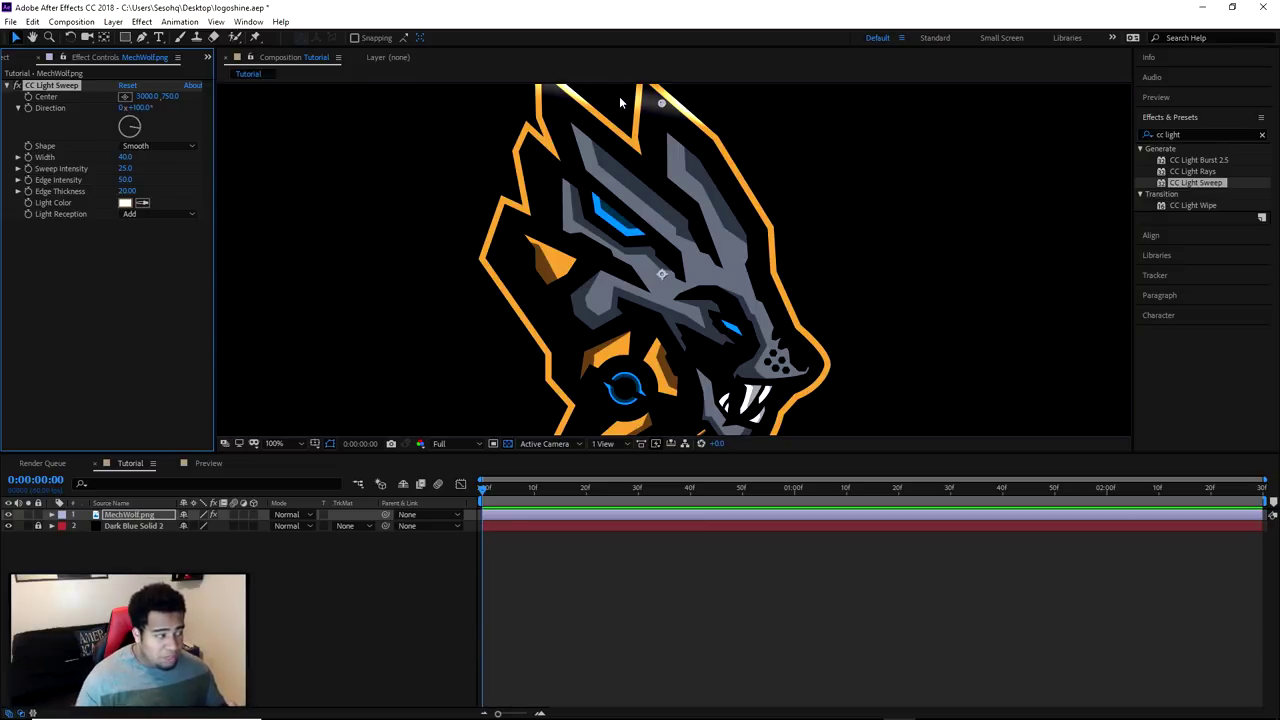
mouse_move(133, 126)
mouse_down()
mouse_move(136, 147)
mouse_move(126, 133)
mouse_up()
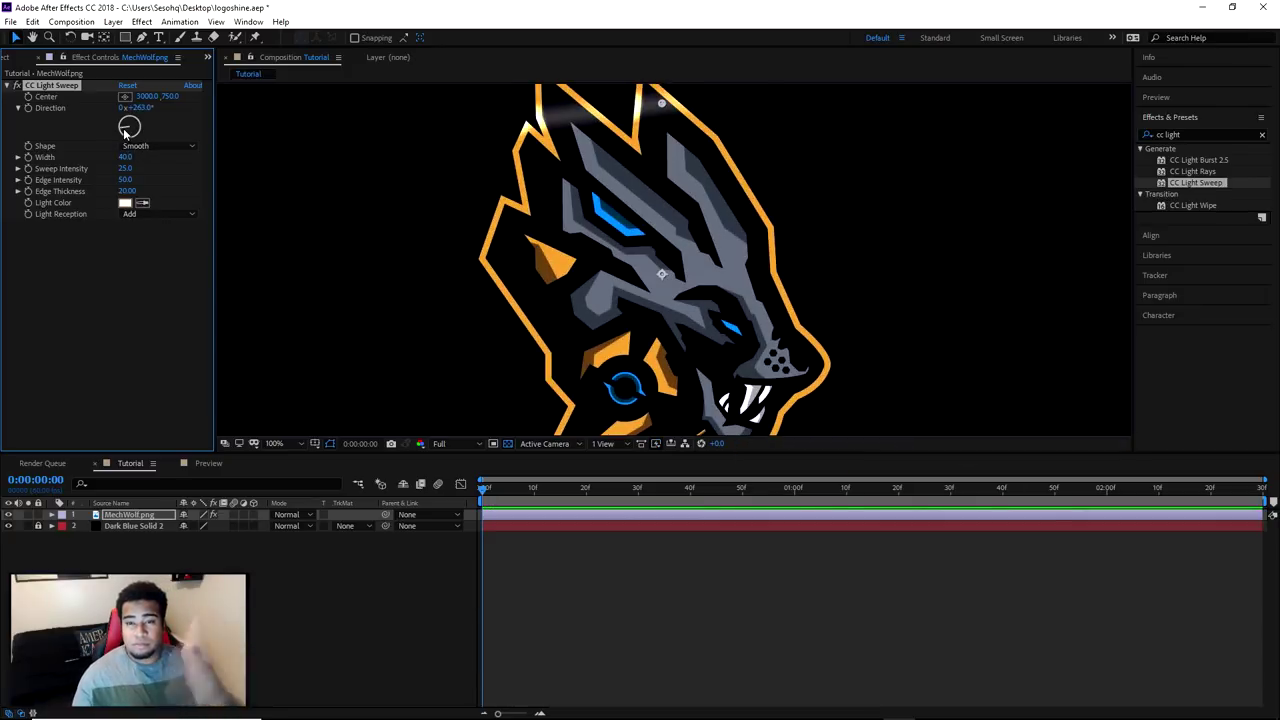
drag(126, 133, 127, 129)
key(space)
drag(127, 128, 132, 135)
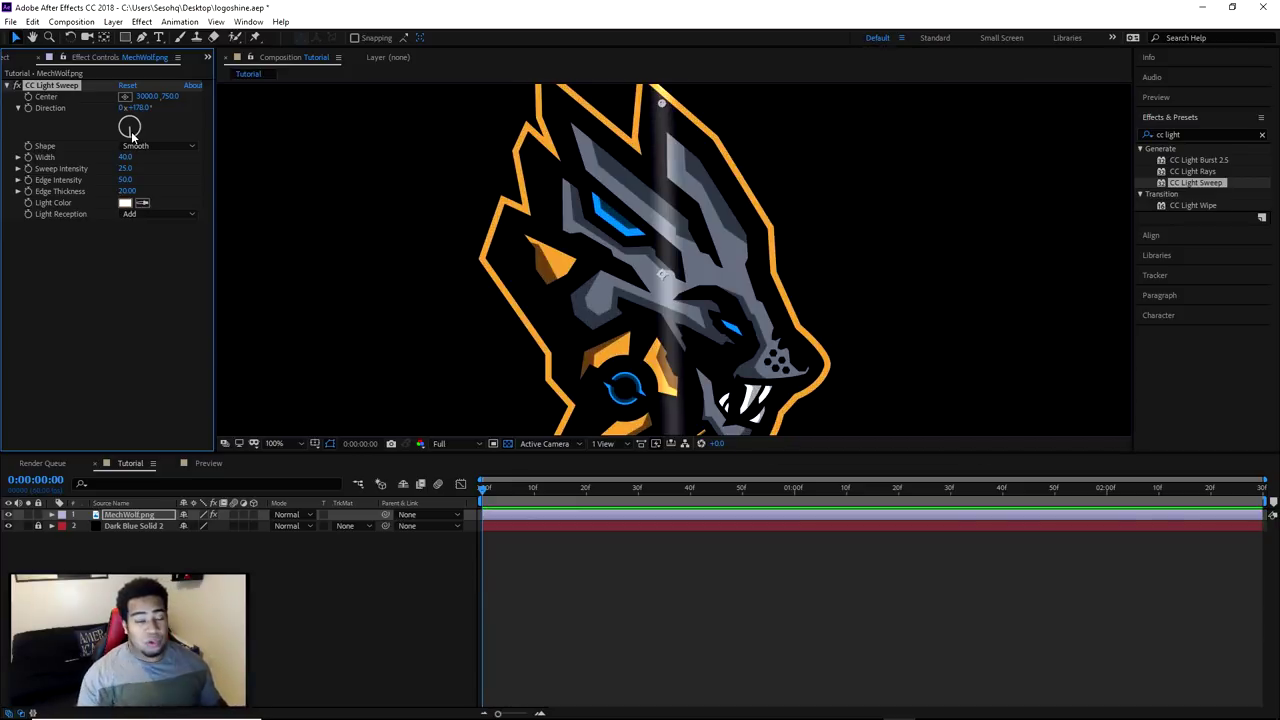
Set the light sweep's direction to -50°.
click(137, 107)
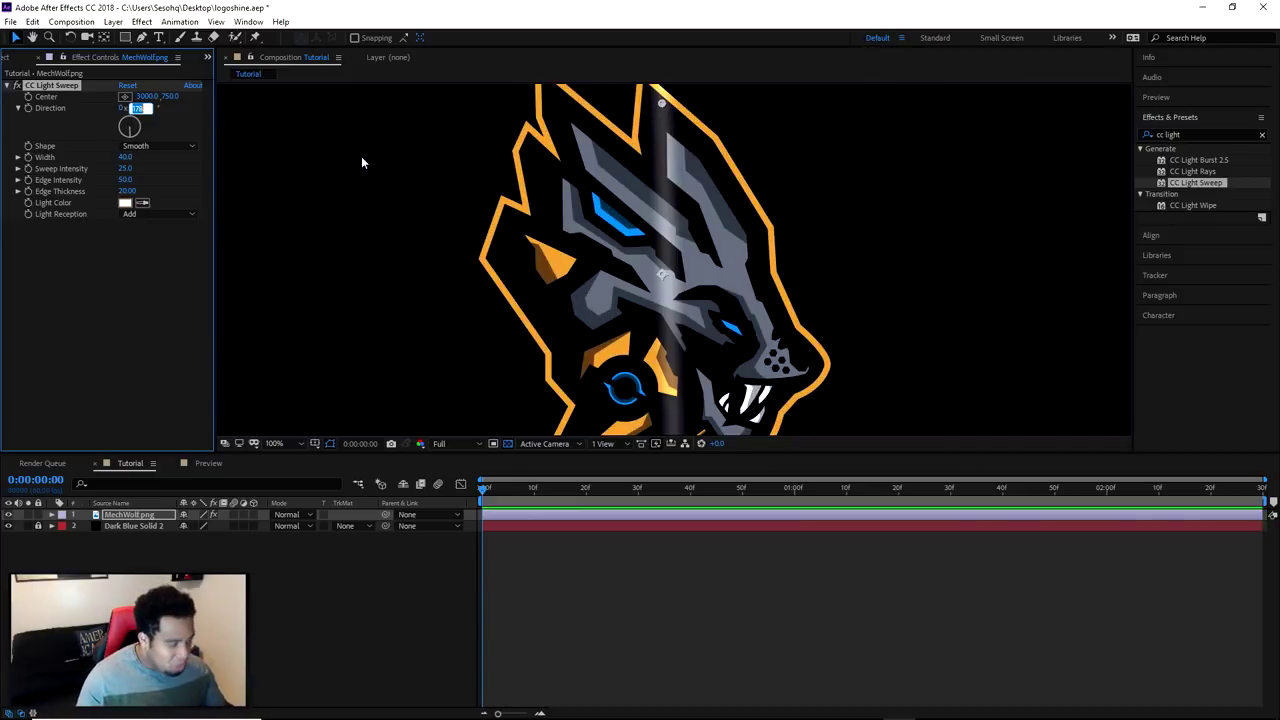
text(-50)
key(Return)
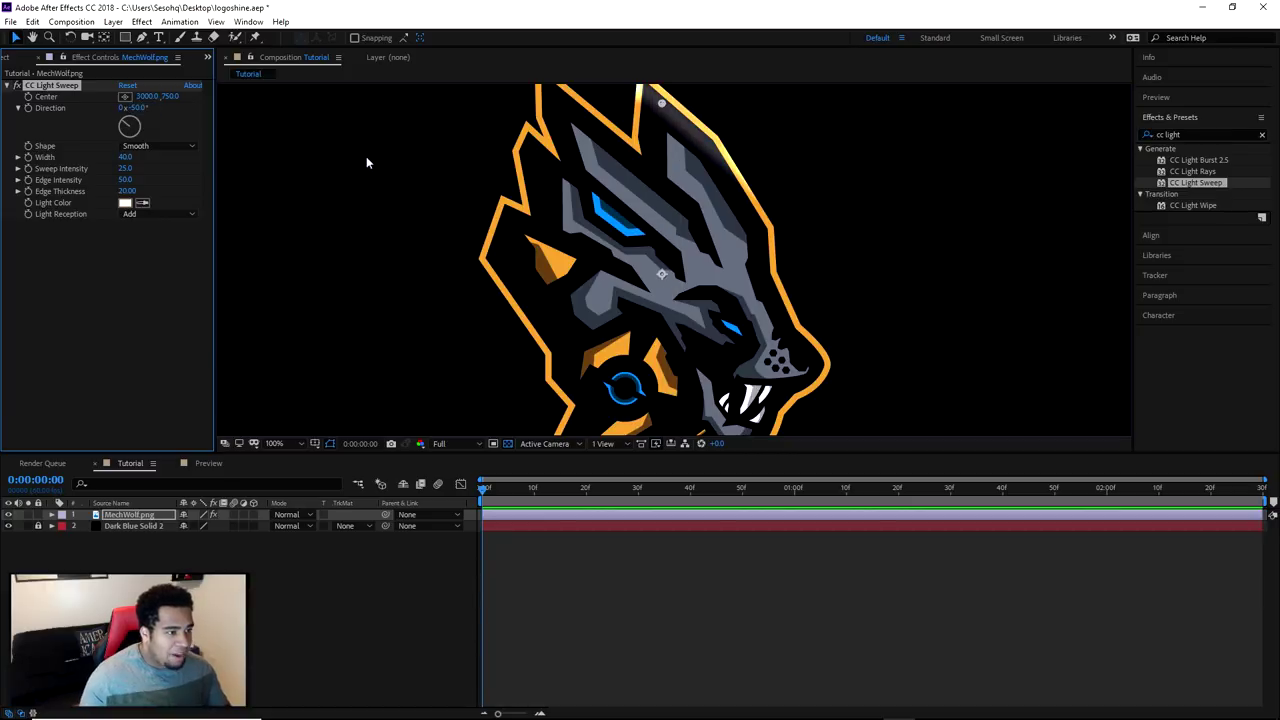
Adjust the light sweep's direction to -43° on the wolf logo.
click(127, 124)
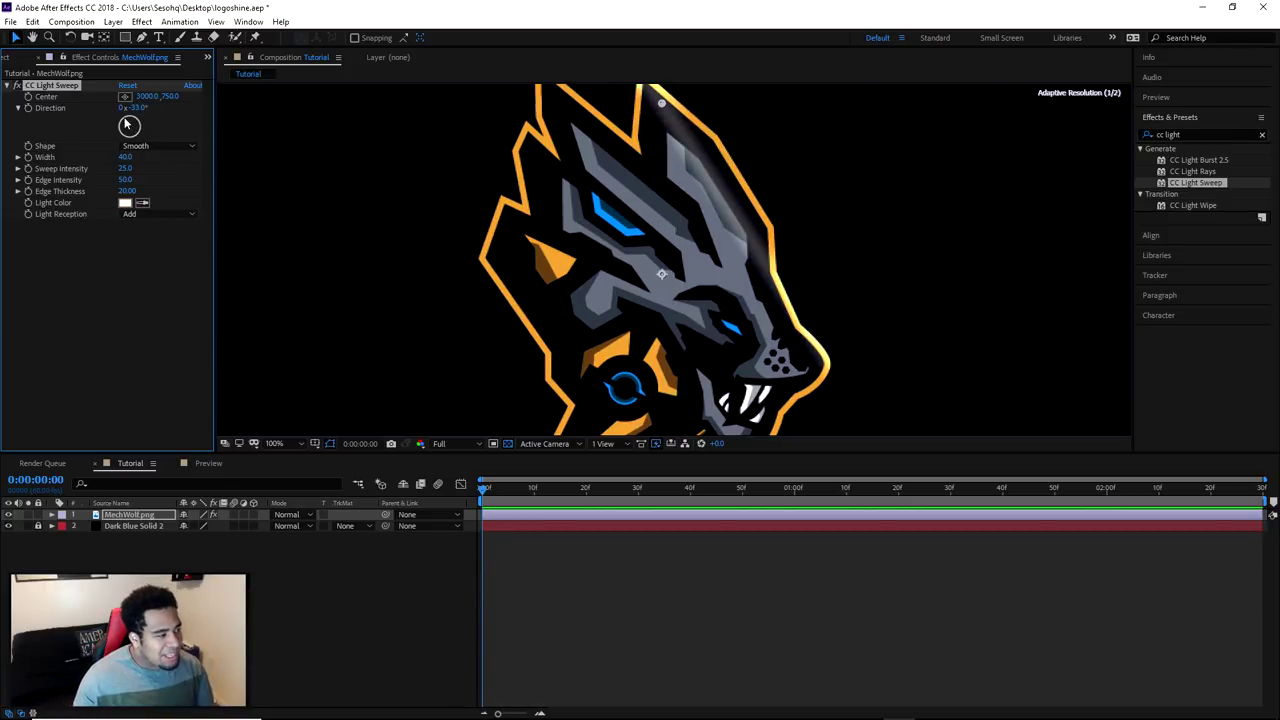
drag(127, 124, 137, 113)
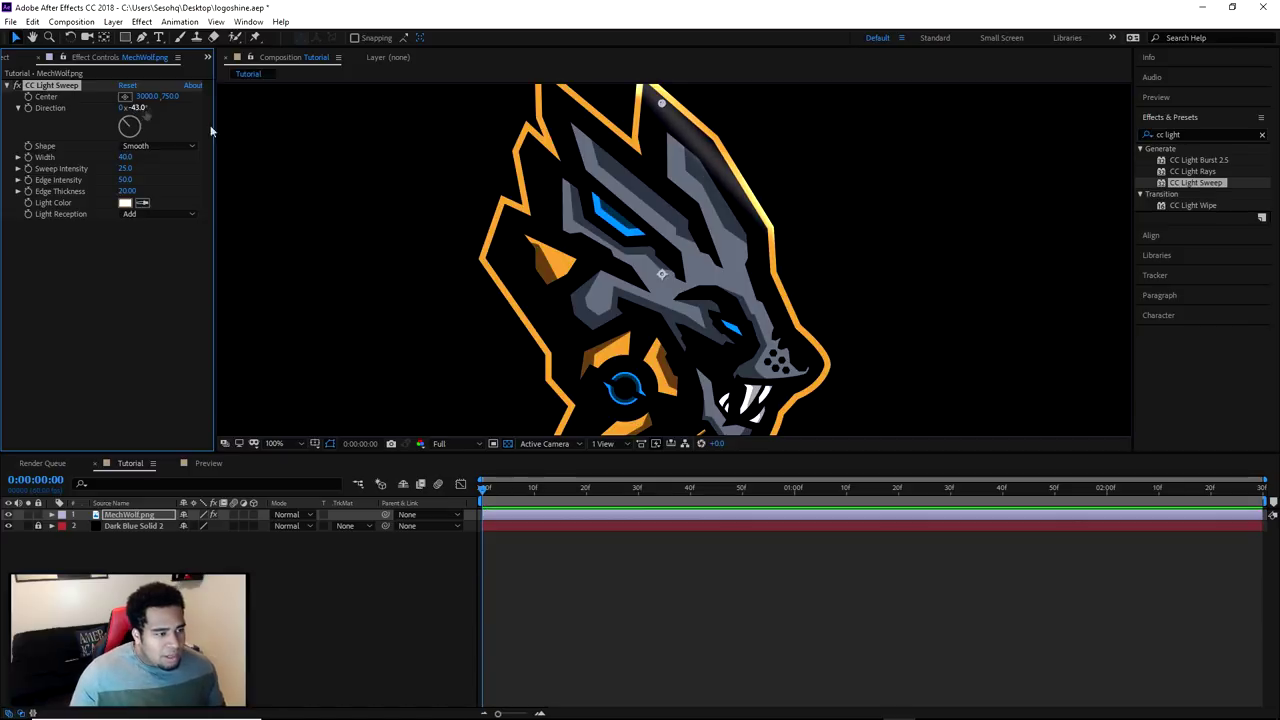
key(comma)
drag(697, 197, 691, 171)
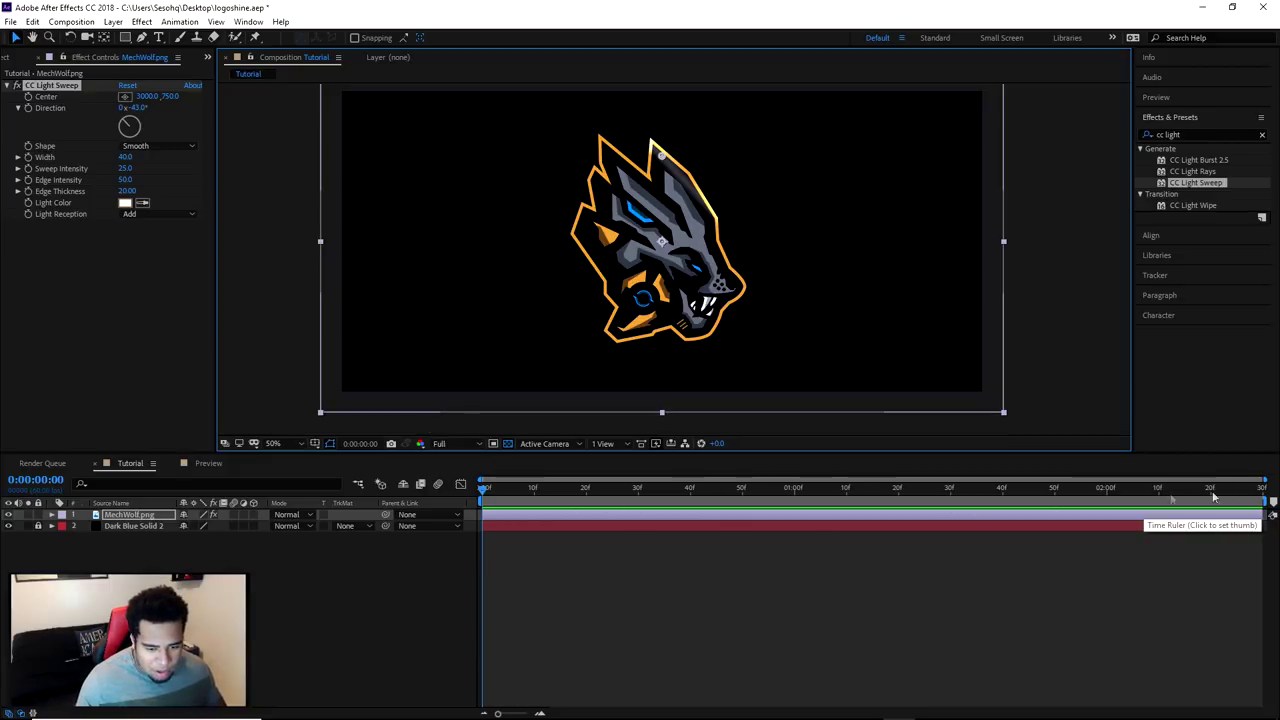
Check the Tutorial composition's duration in its composition settings.
right_click(551, 536)
click(625, 565)
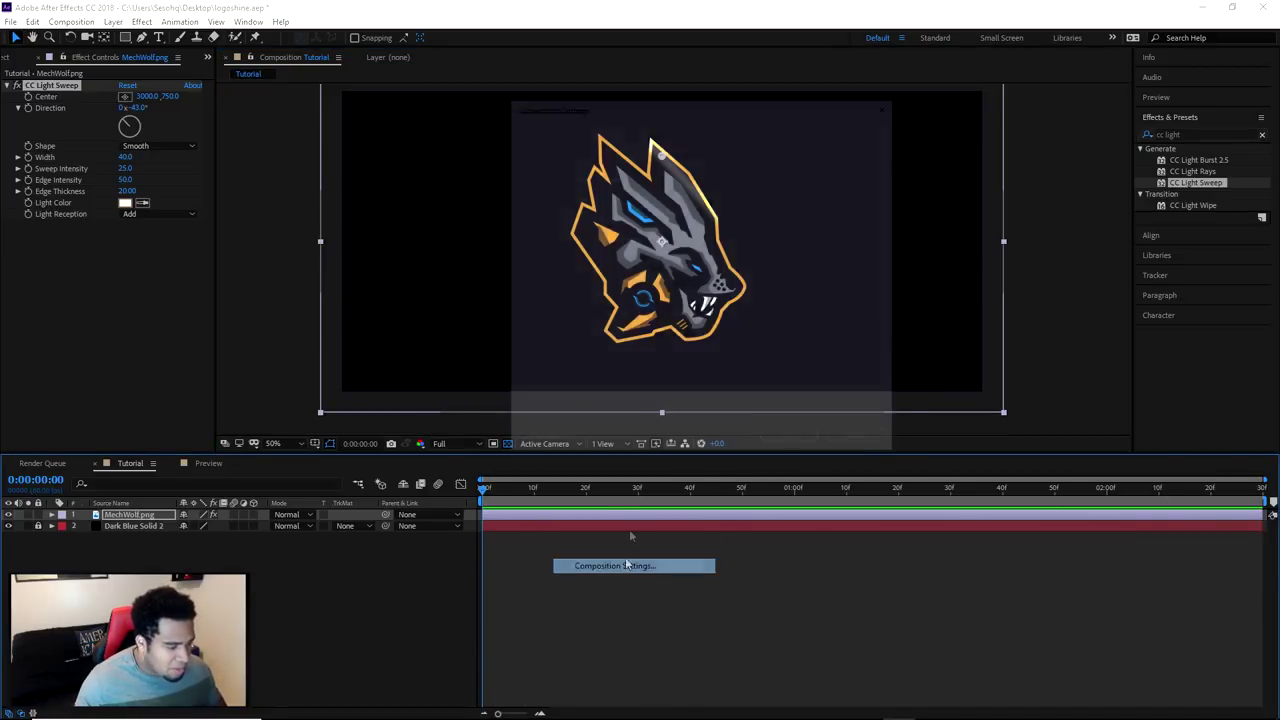
click(613, 334)
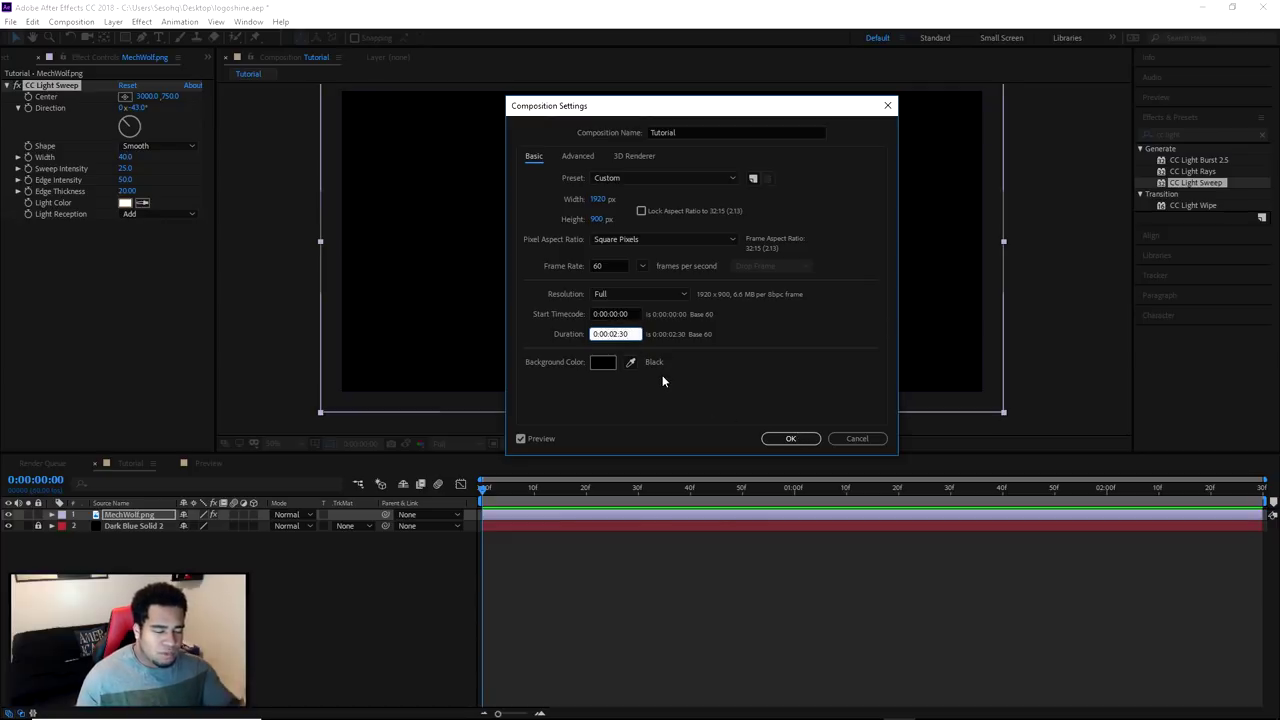
click(790, 438)
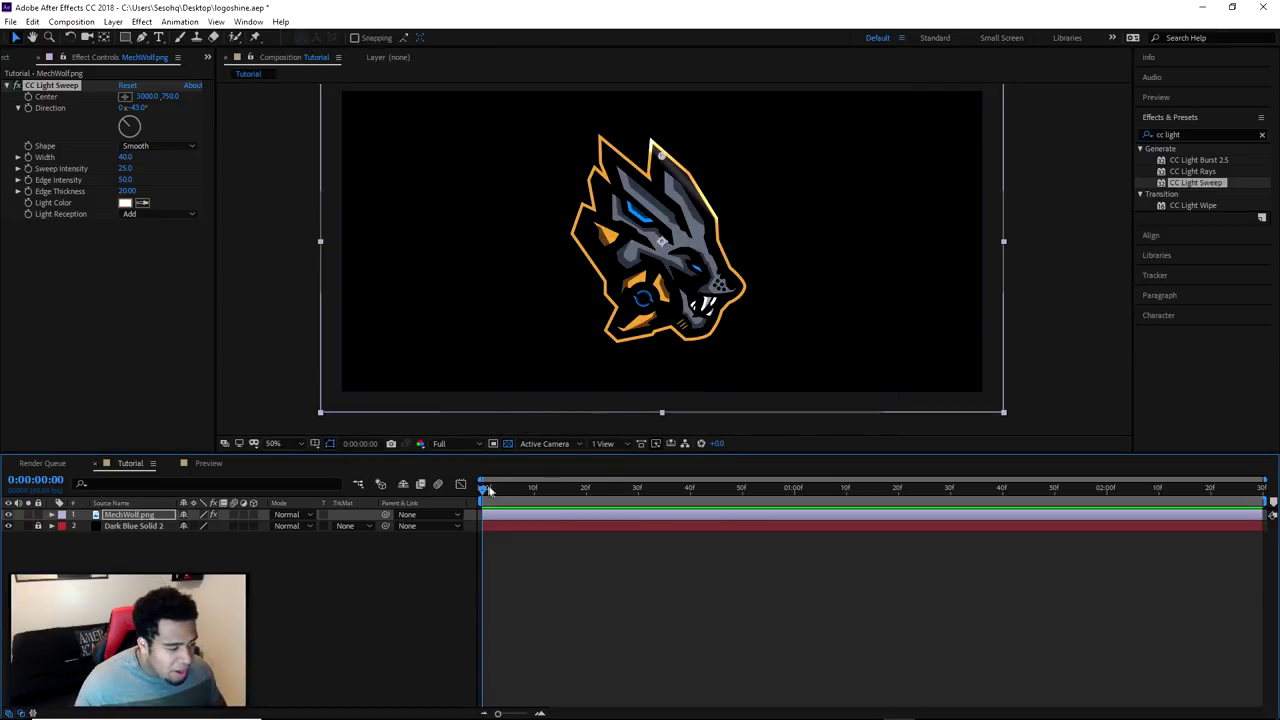
Keyframe the light sweep's Center at 0:00:00:00 and place it just outside the logo's upper-right edge, at about 3225, 673.
right_click(550, 557)
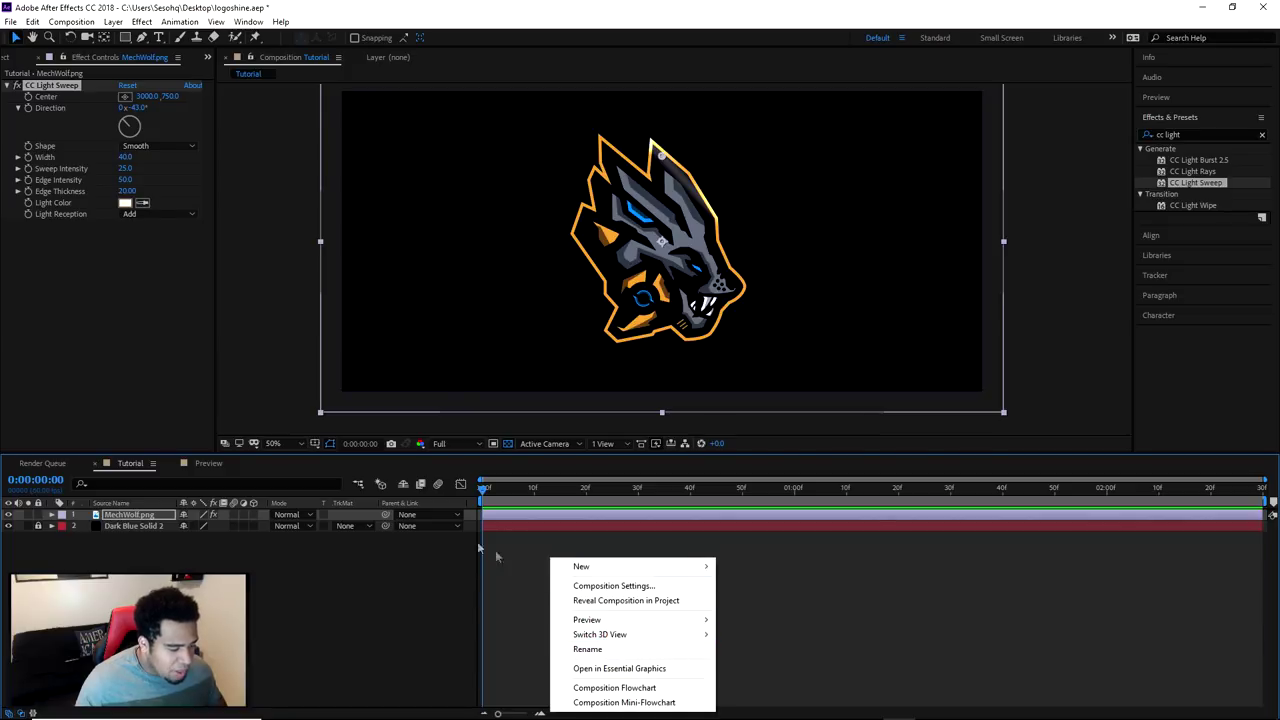
click(489, 495)
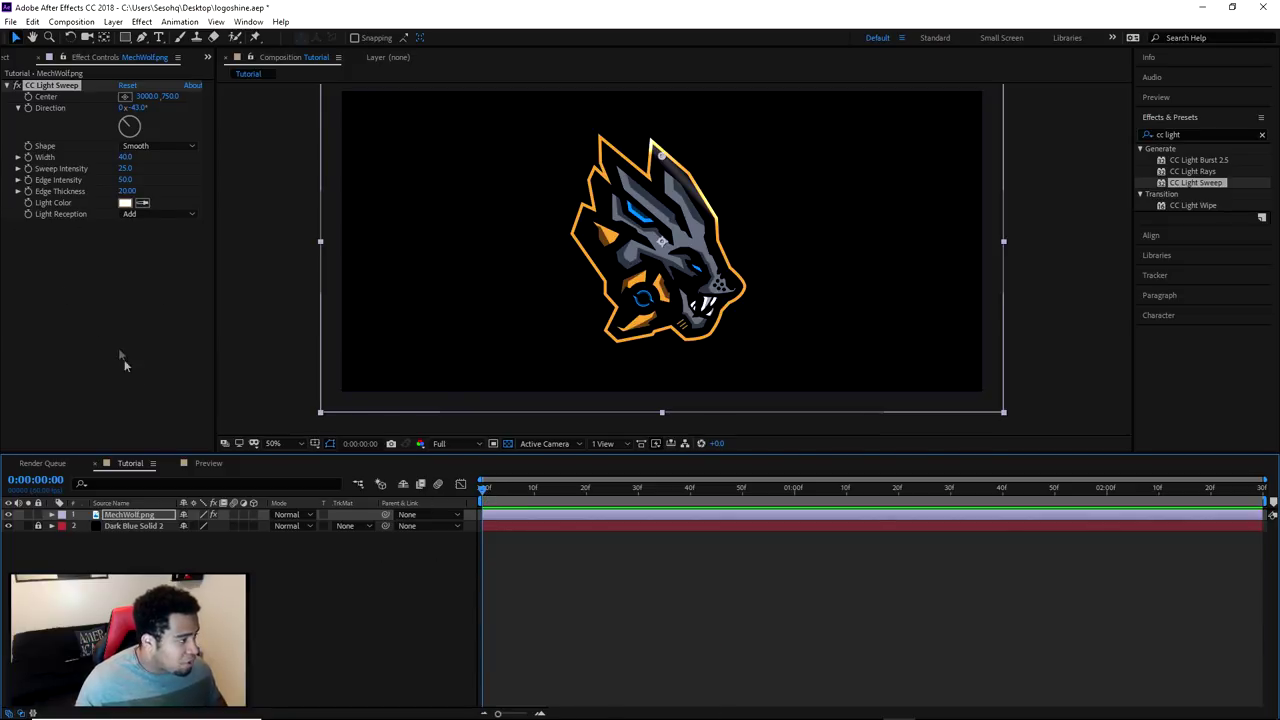
click(30, 100)
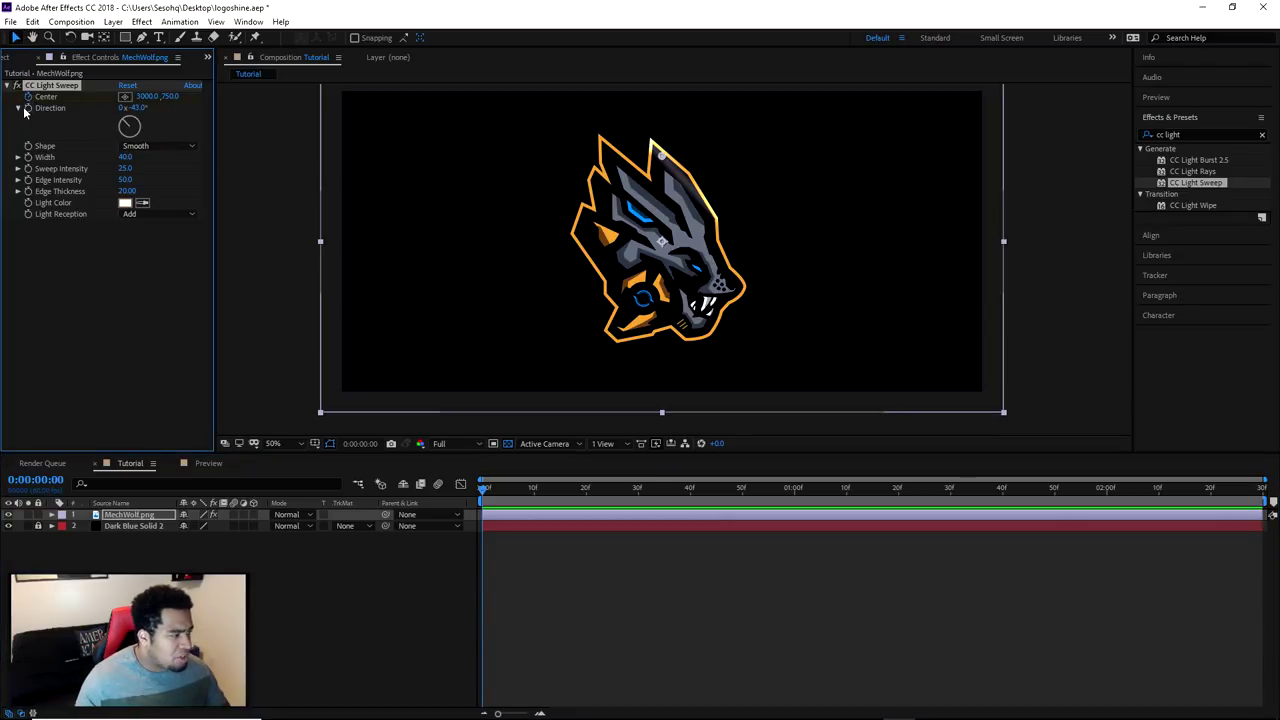
key(u)
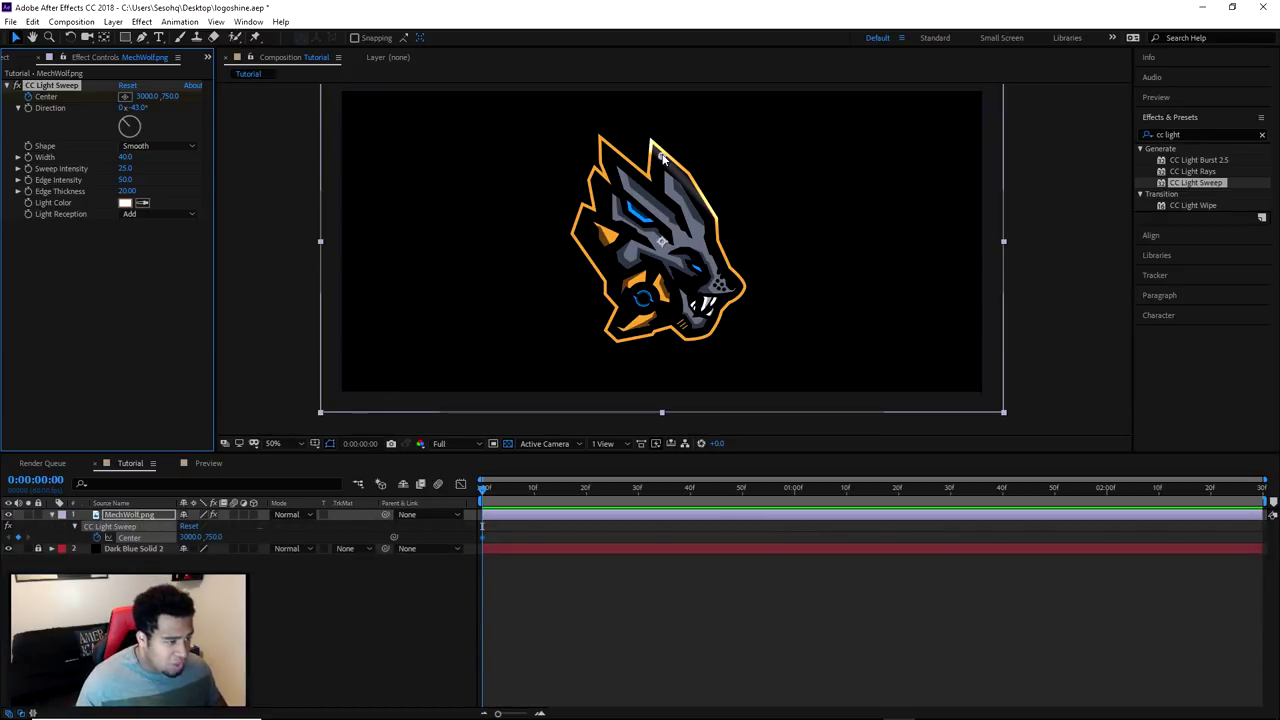
drag(661, 155, 687, 148)
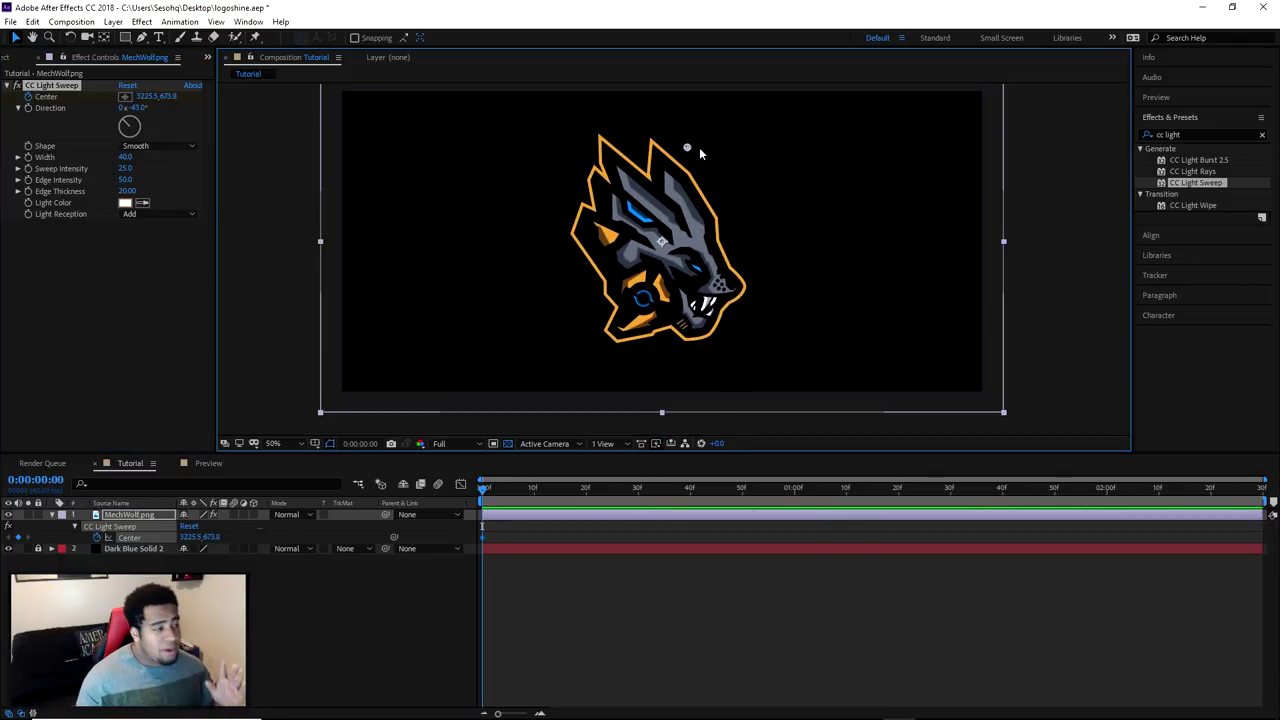
At 0:00:01:30, keyframe the light sweep's Center beyond the logo's lower-left edge, at about 2206, 2133.
click(484, 494)
drag(487, 492, 950, 493)
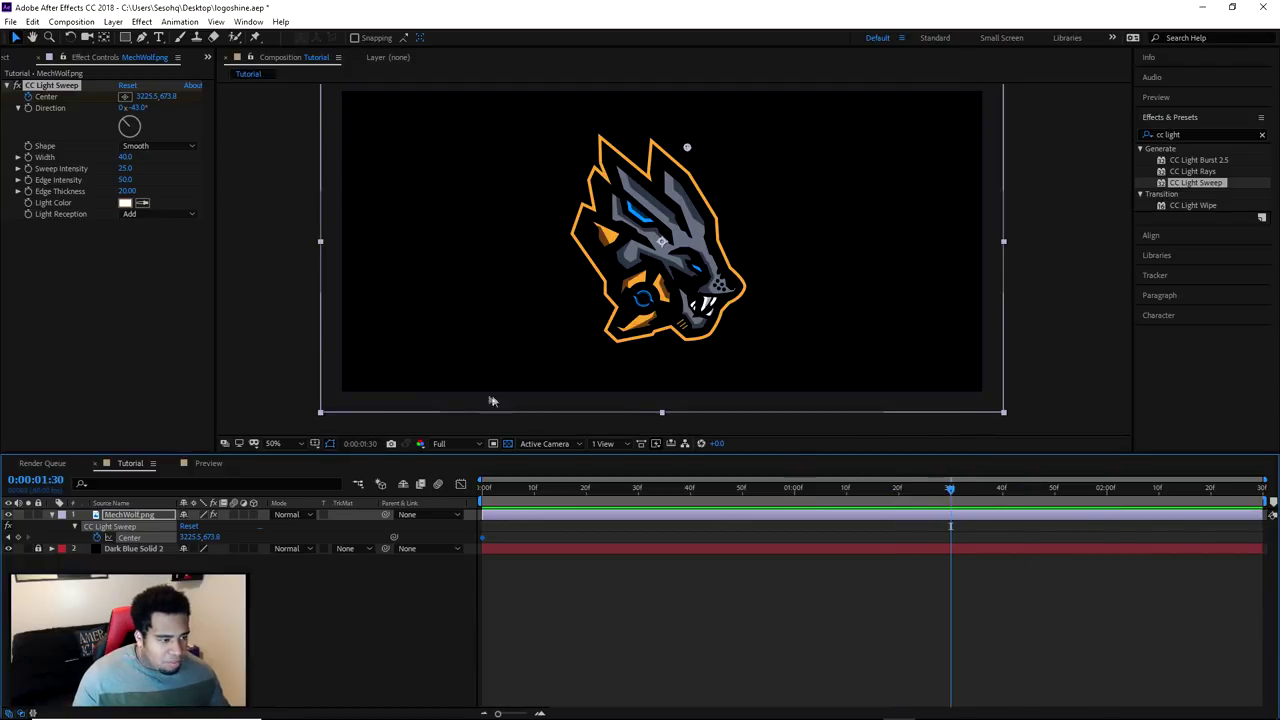
drag(688, 150, 572, 316)
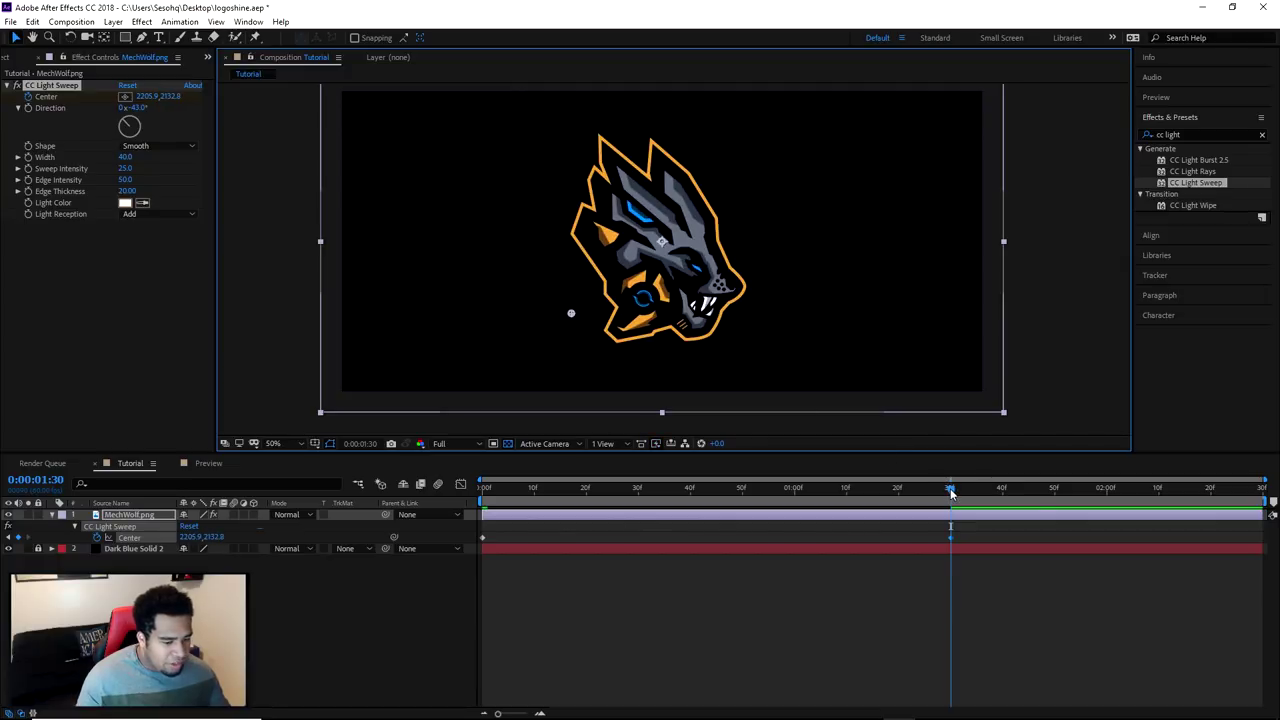
Play back the light sweep animation from the start of the composition.
drag(951, 492, 467, 478)
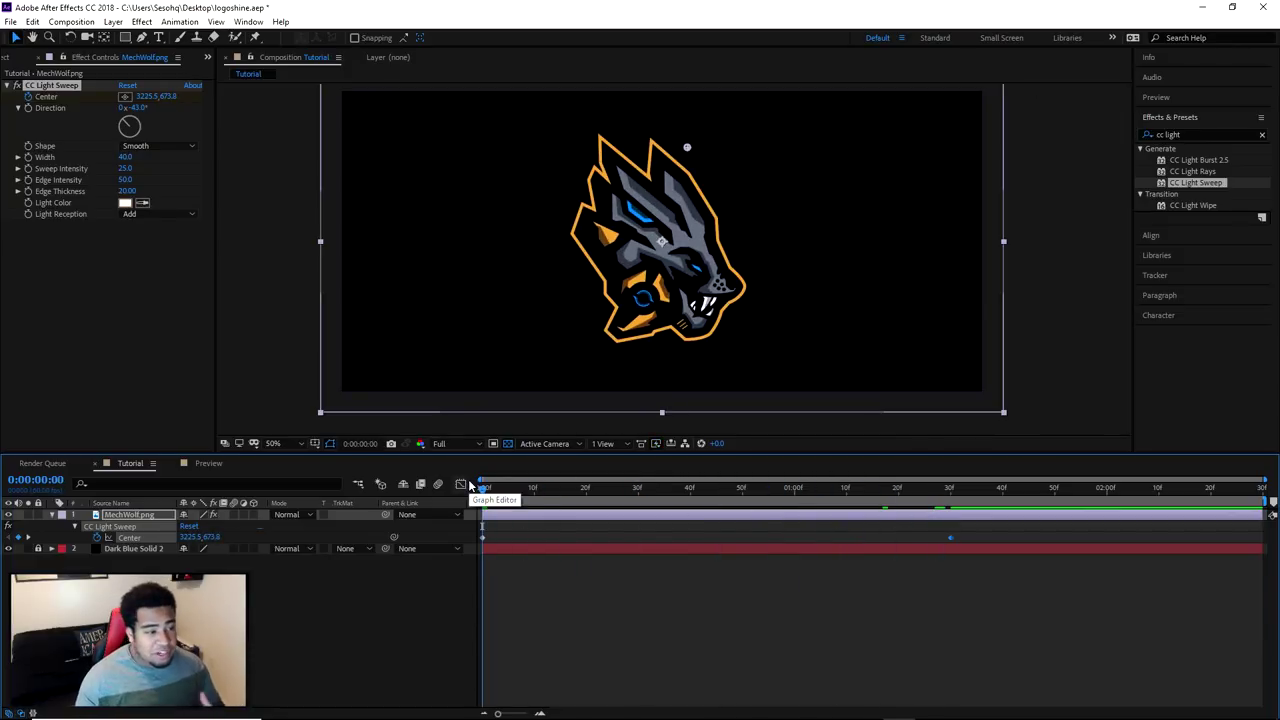
click(1155, 78)
click(1158, 80)
click(1165, 99)
click(1201, 116)
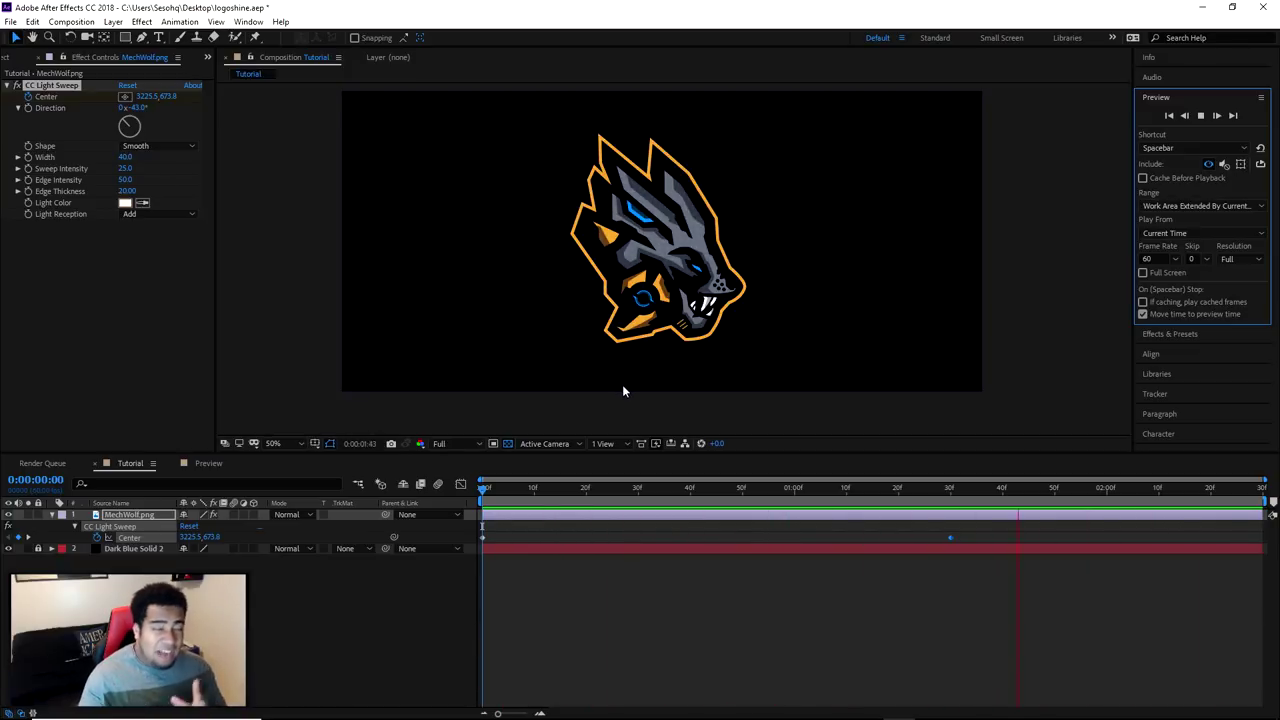
click(956, 540)
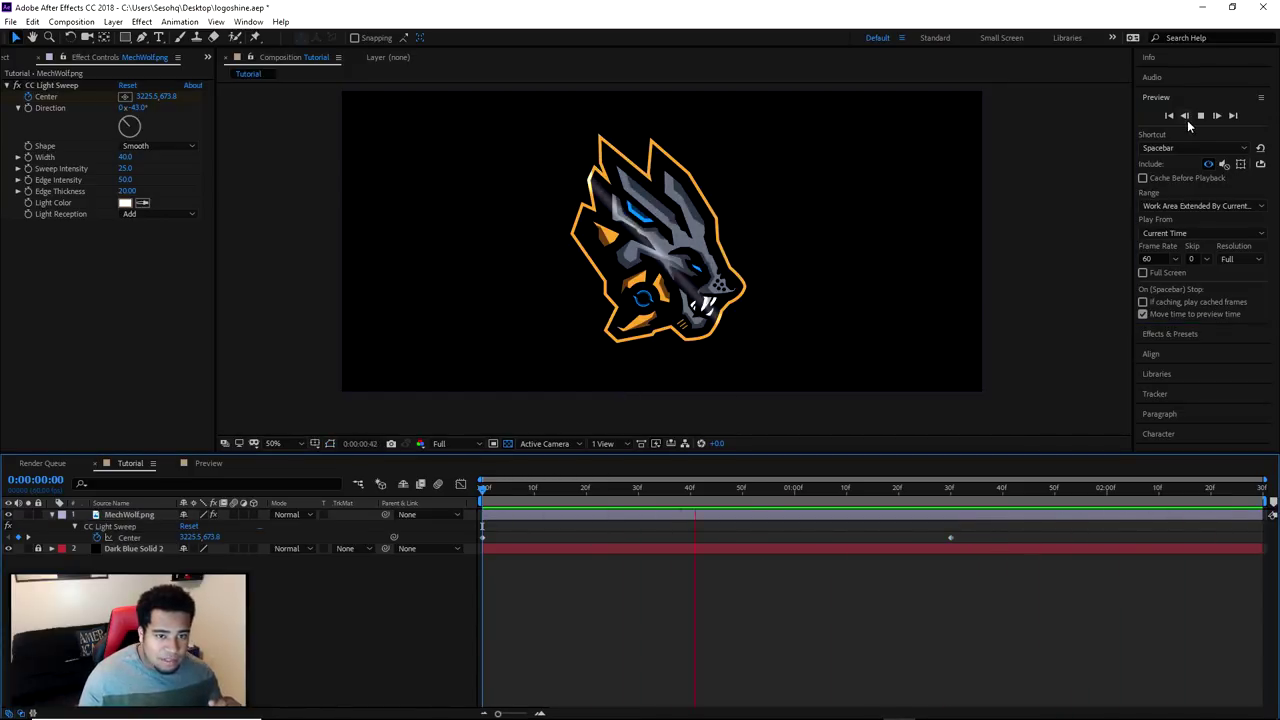
click(1187, 120)
key(space)
Apply Easy Ease to both Center keyframes of the light sweep.
click(970, 533)
drag(965, 538, 483, 542)
right_click(950, 539)
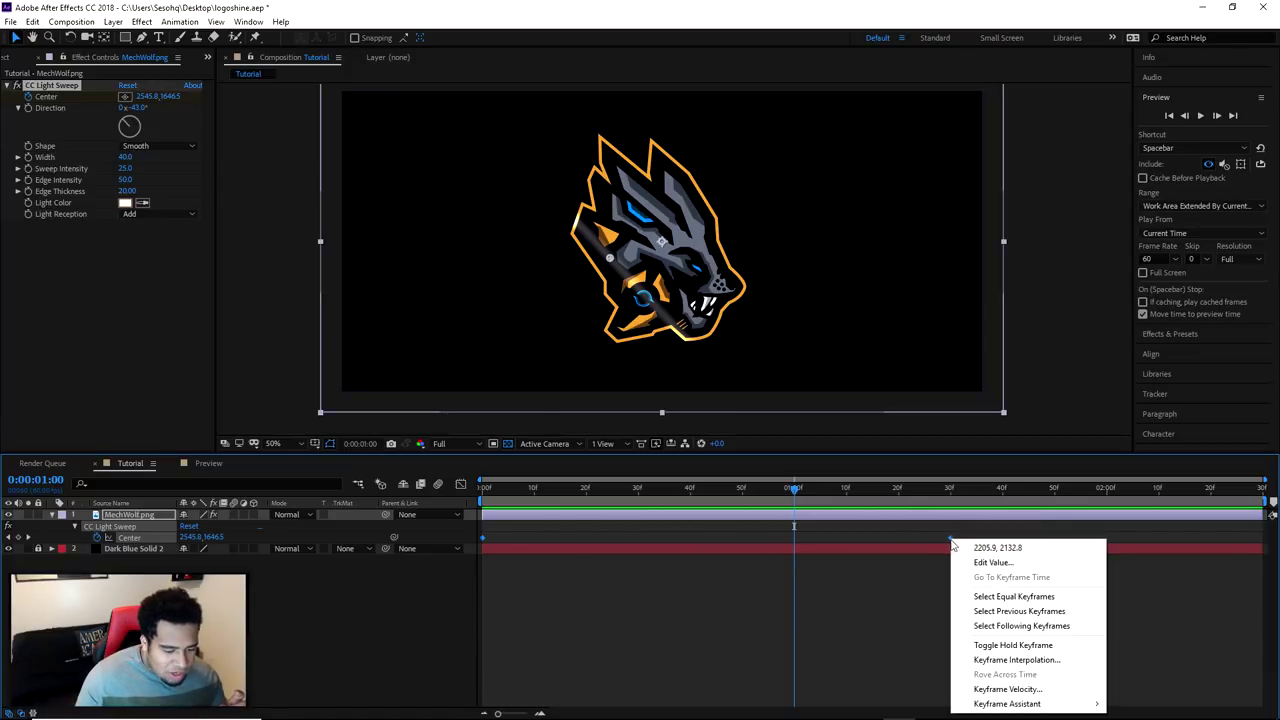
mouse_move(1002, 706)
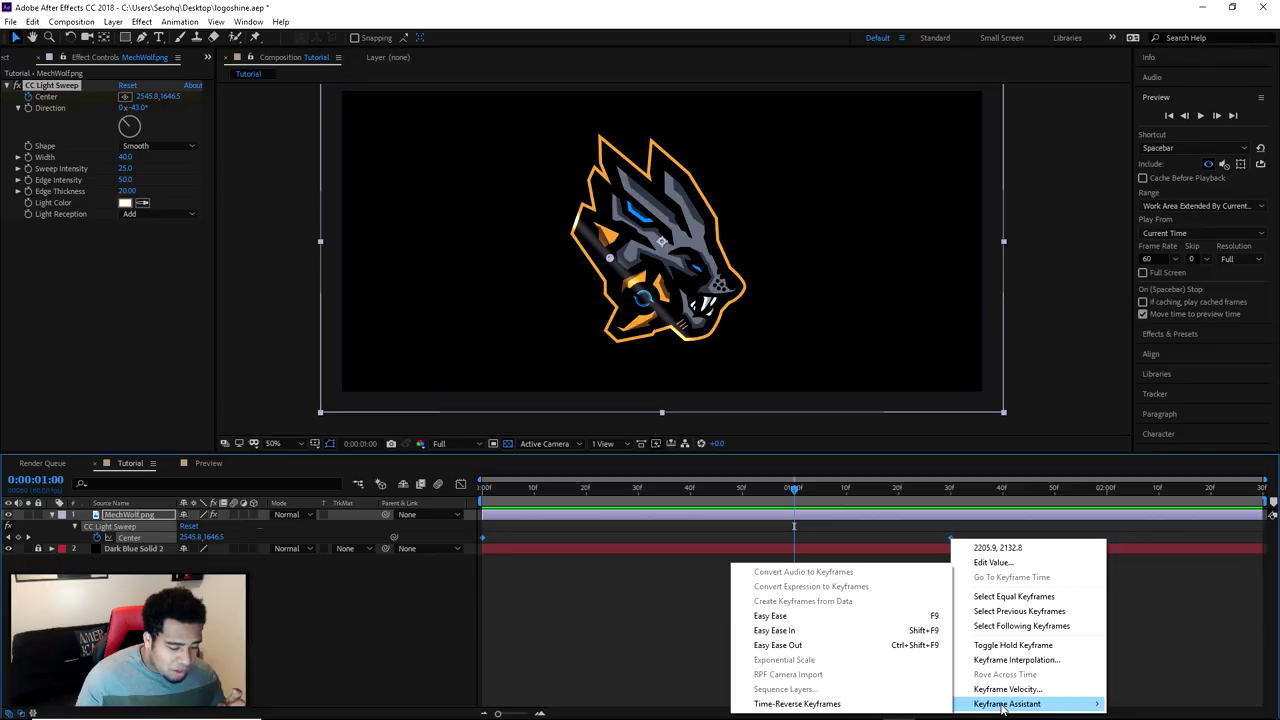
click(775, 616)
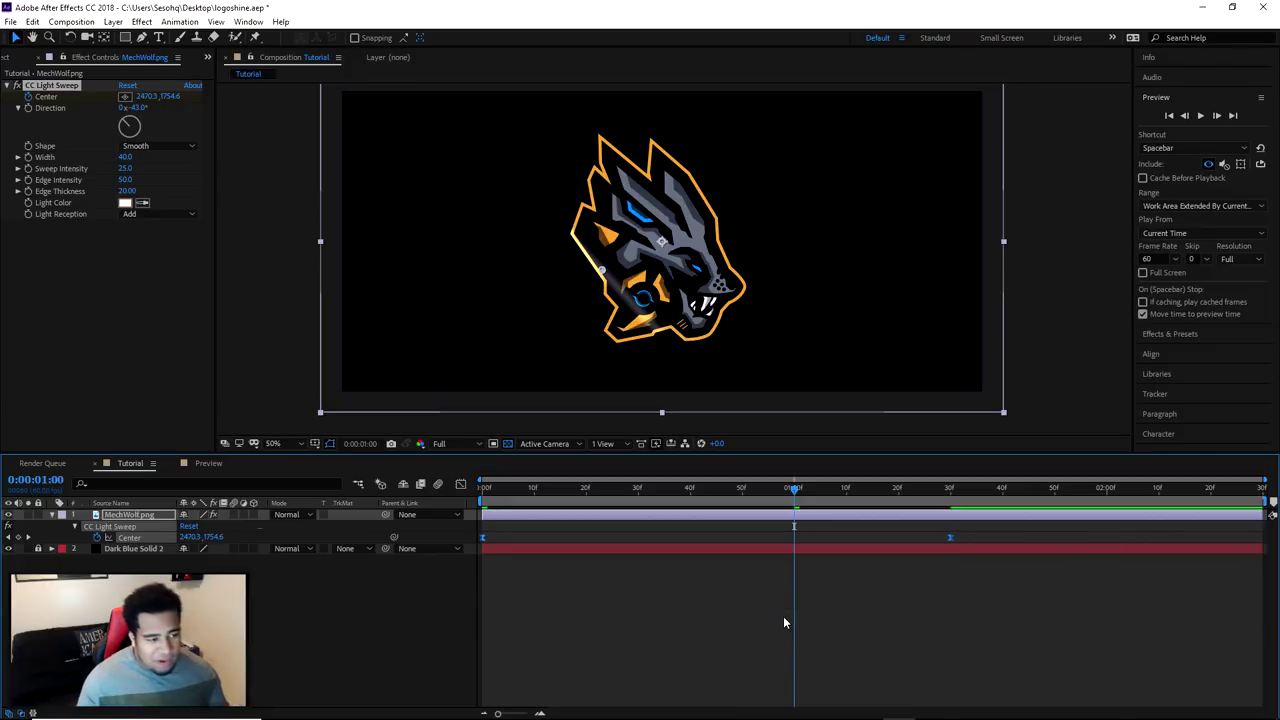
Show the light sweep's Center animation in the graph editor, check its value graph and switch back to the speed graph.
click(461, 484)
right_click(676, 553)
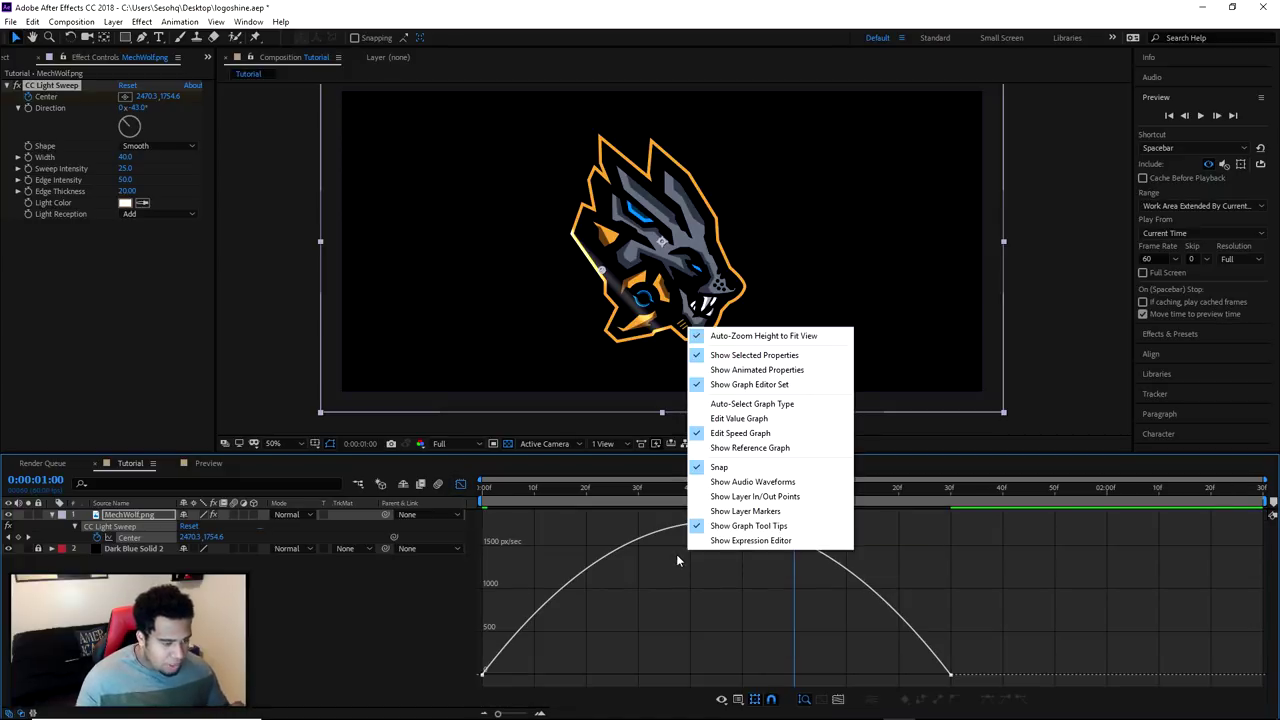
click(740, 418)
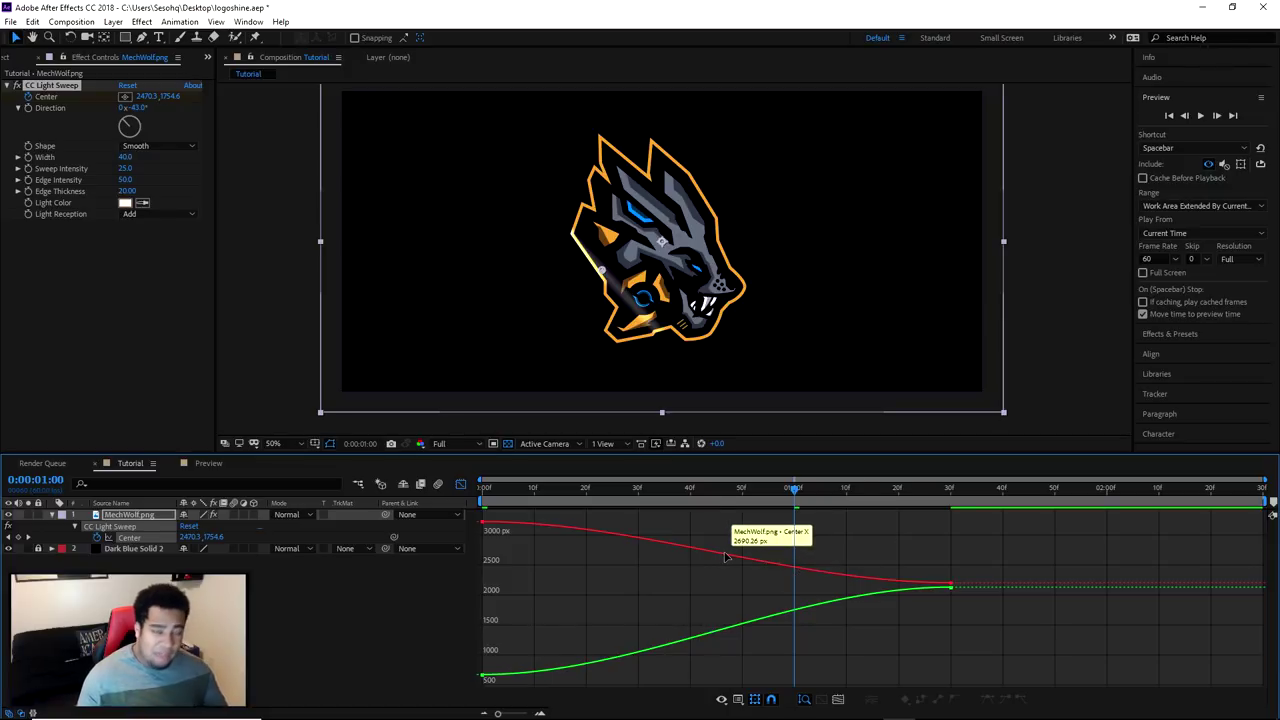
right_click(726, 557)
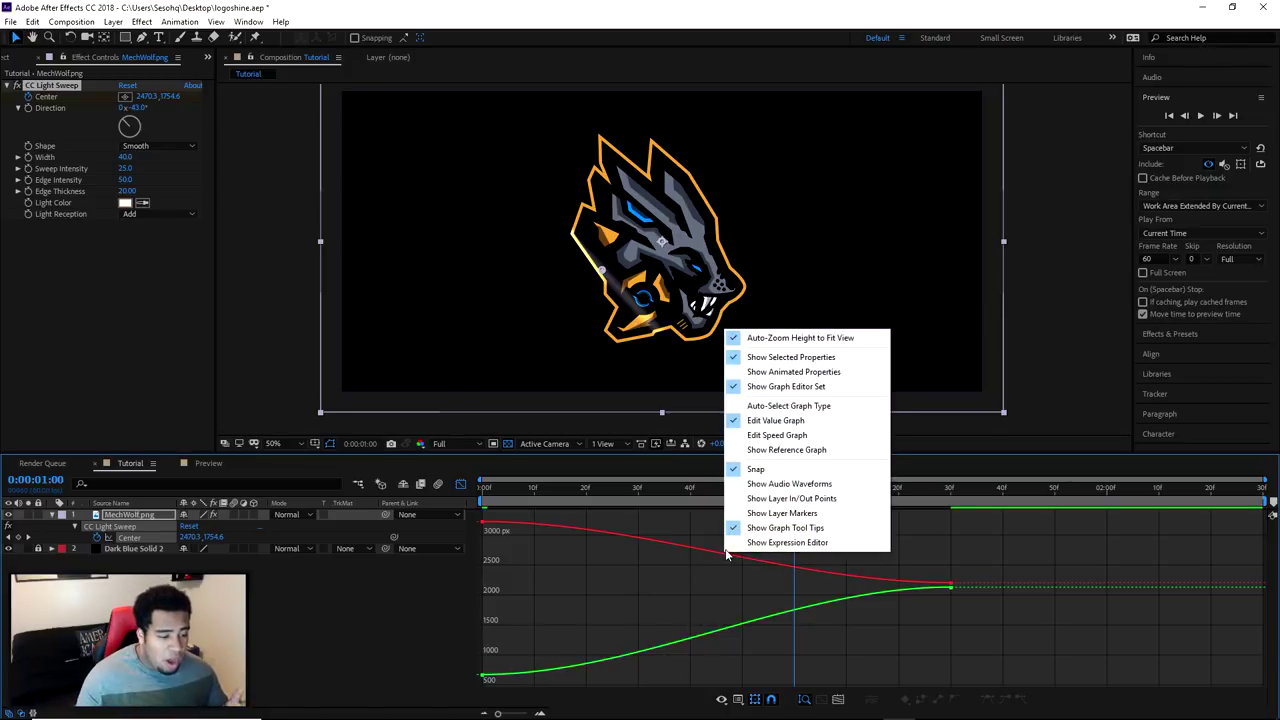
click(768, 437)
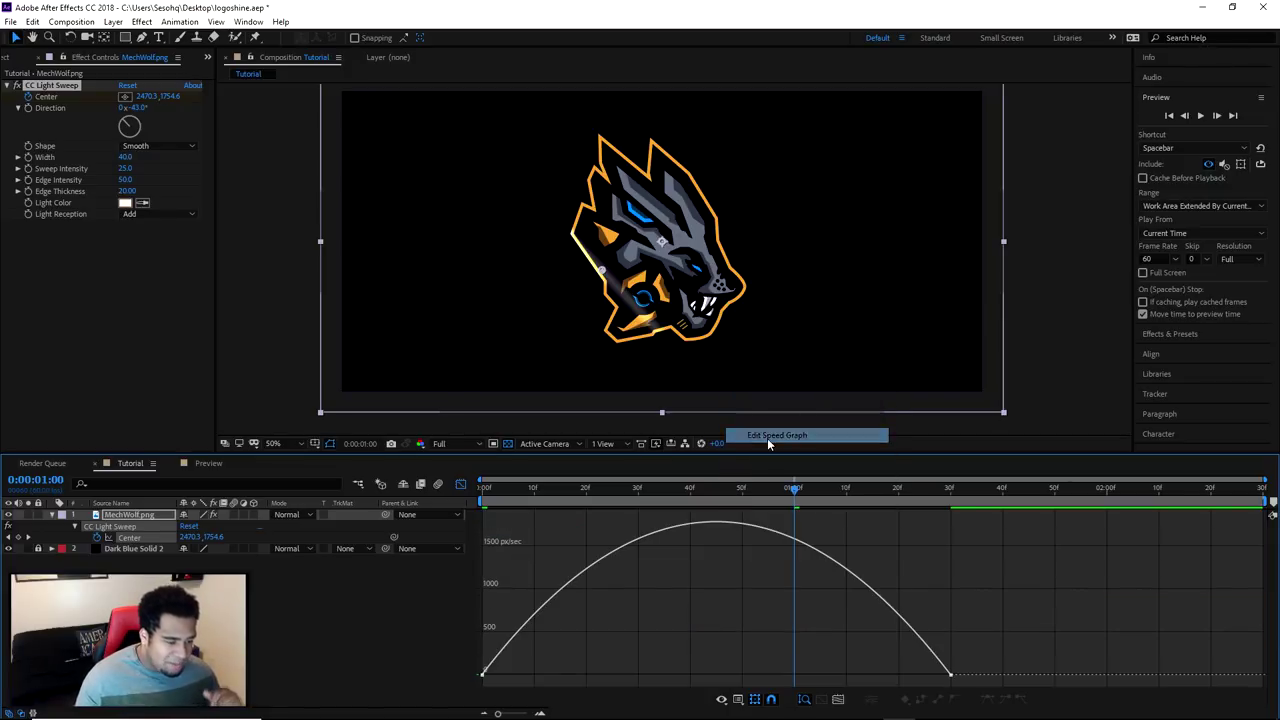
Raise the last Center keyframe's incoming influence to about 82% in the speed graph and close the graph editor.
click(953, 677)
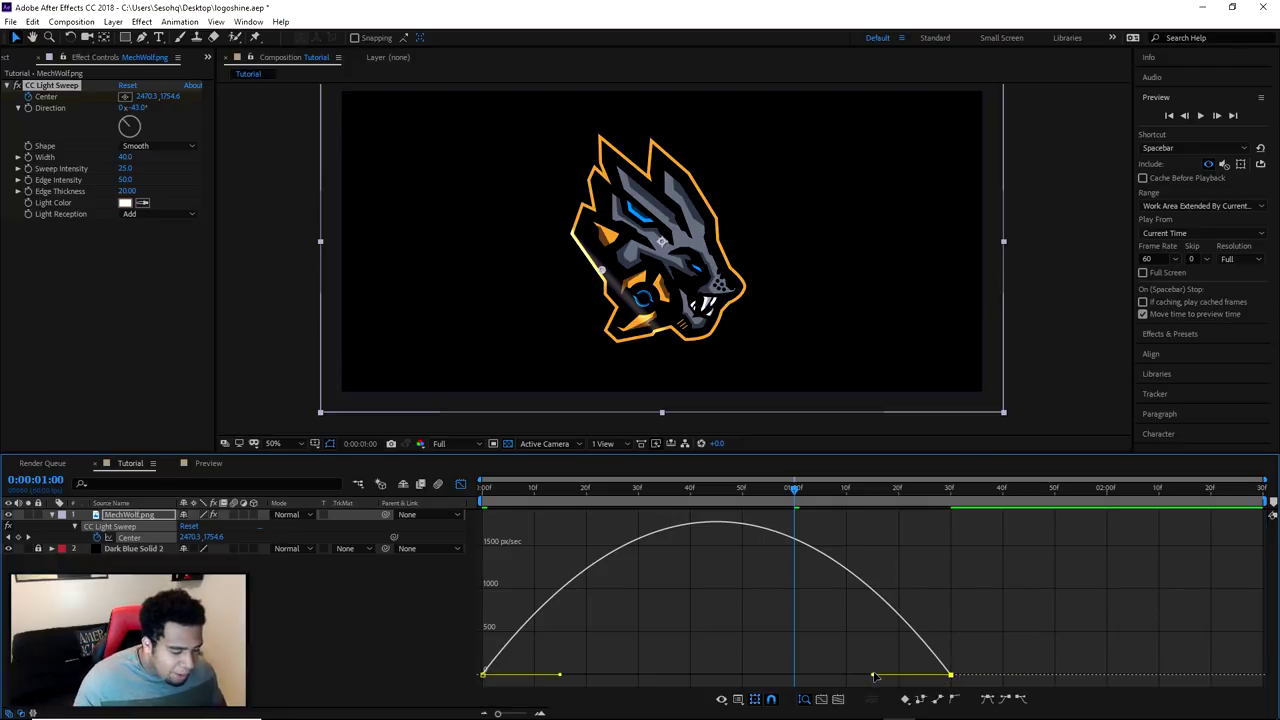
drag(873, 678, 758, 680)
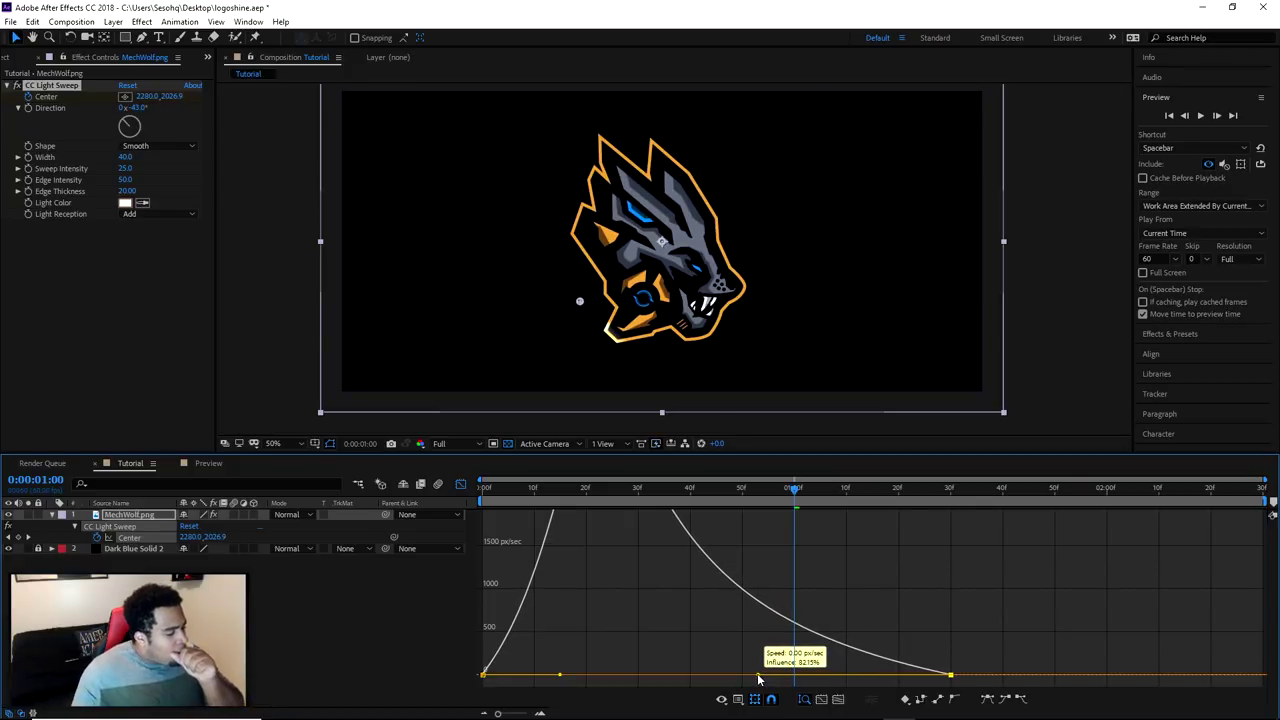
drag(758, 680, 758, 680)
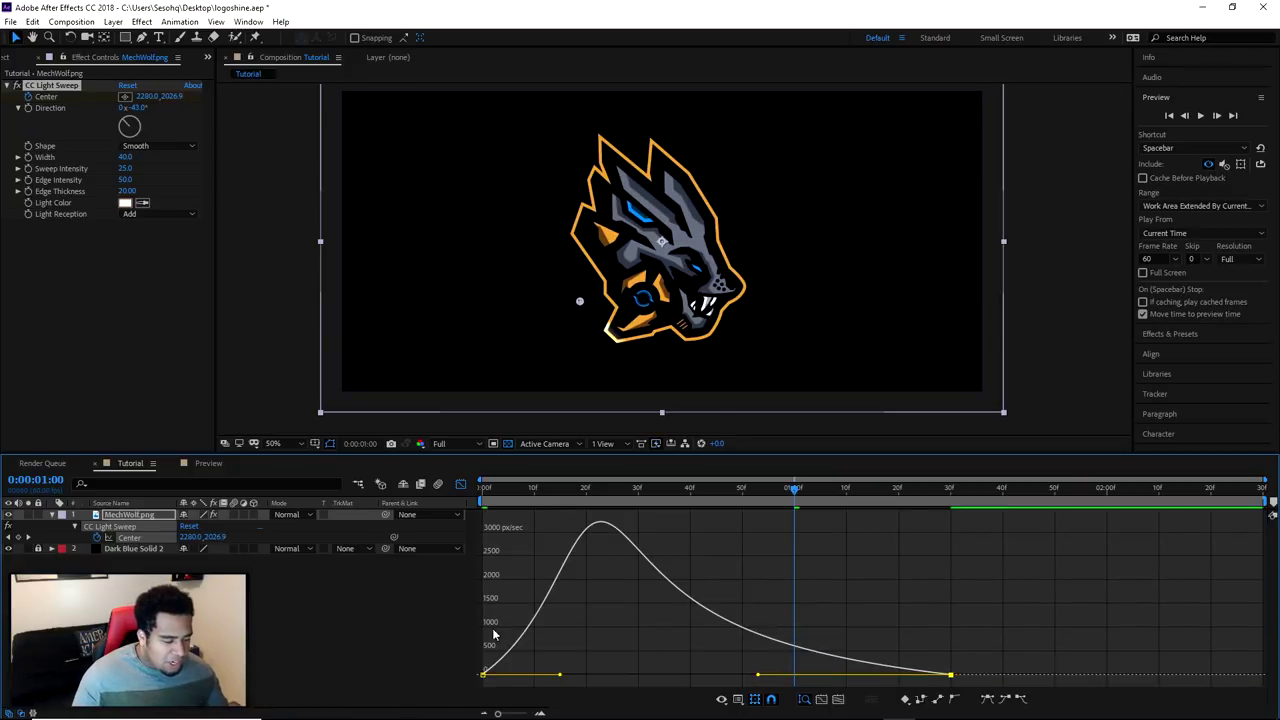
click(810, 667)
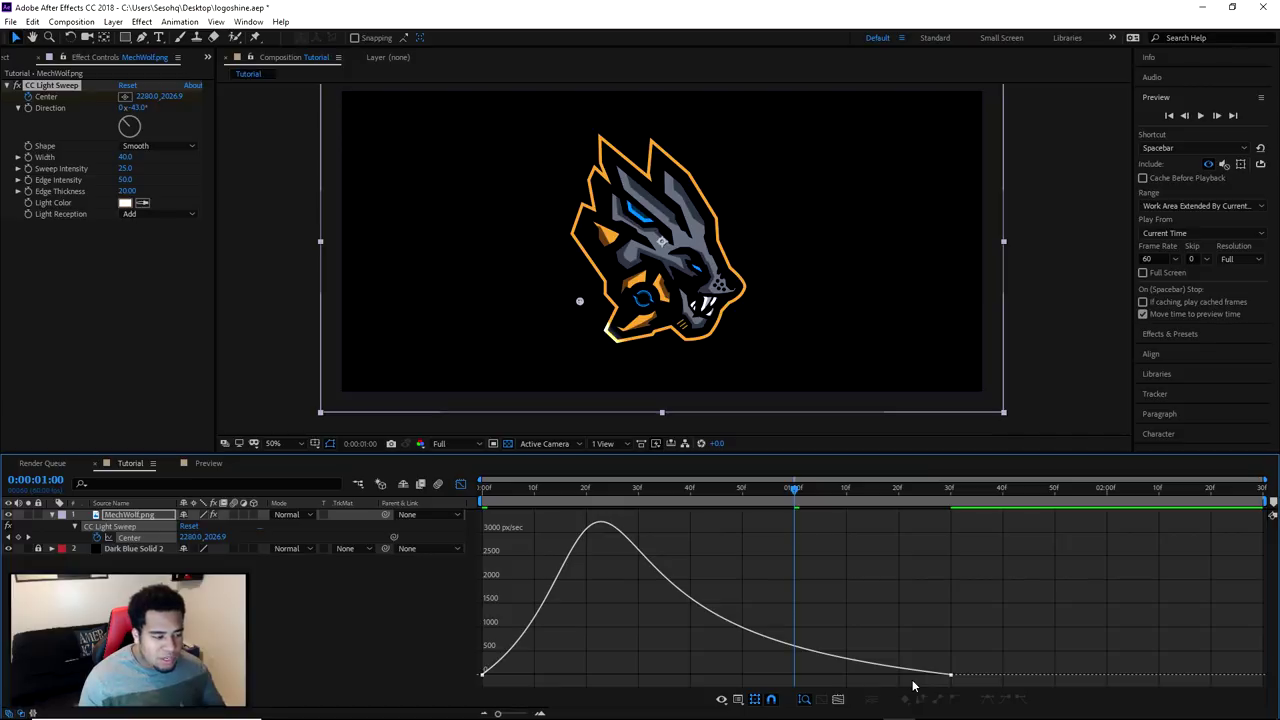
click(461, 485)
Play back and scrub through the eased light sweep, returning to the start of the composition.
drag(786, 489, 467, 502)
click(1201, 116)
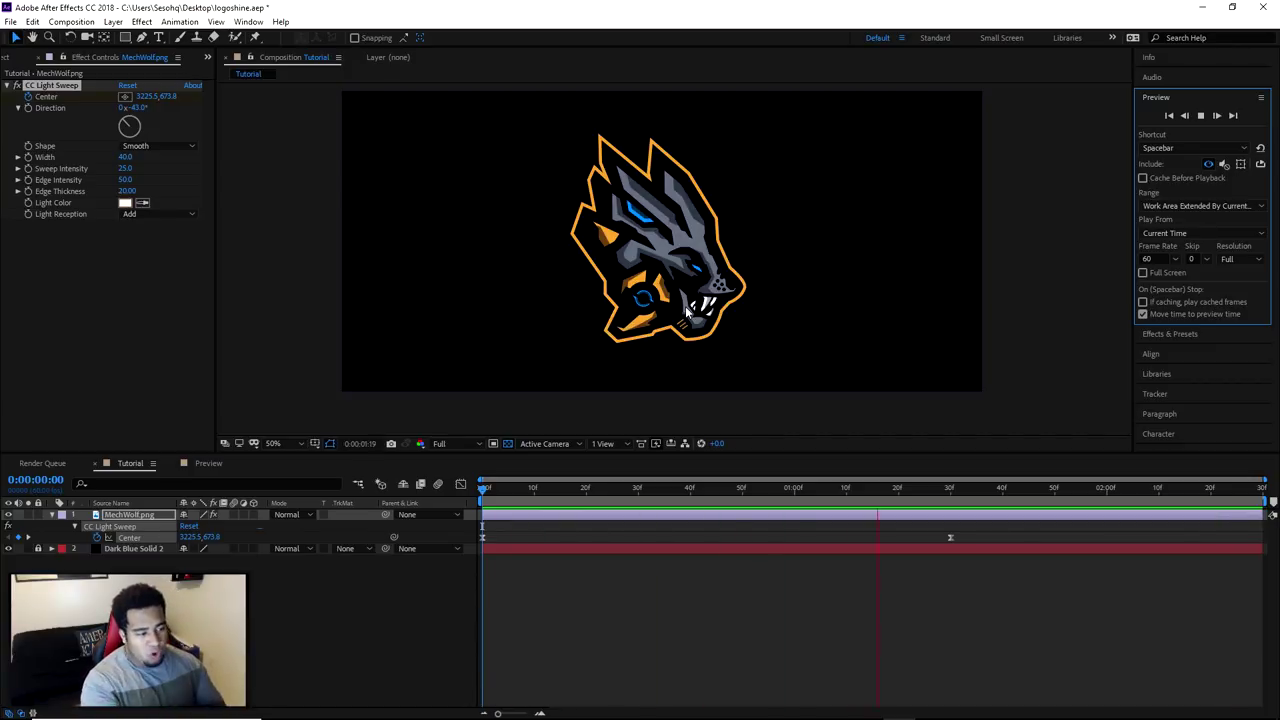
key(space)
key(space)
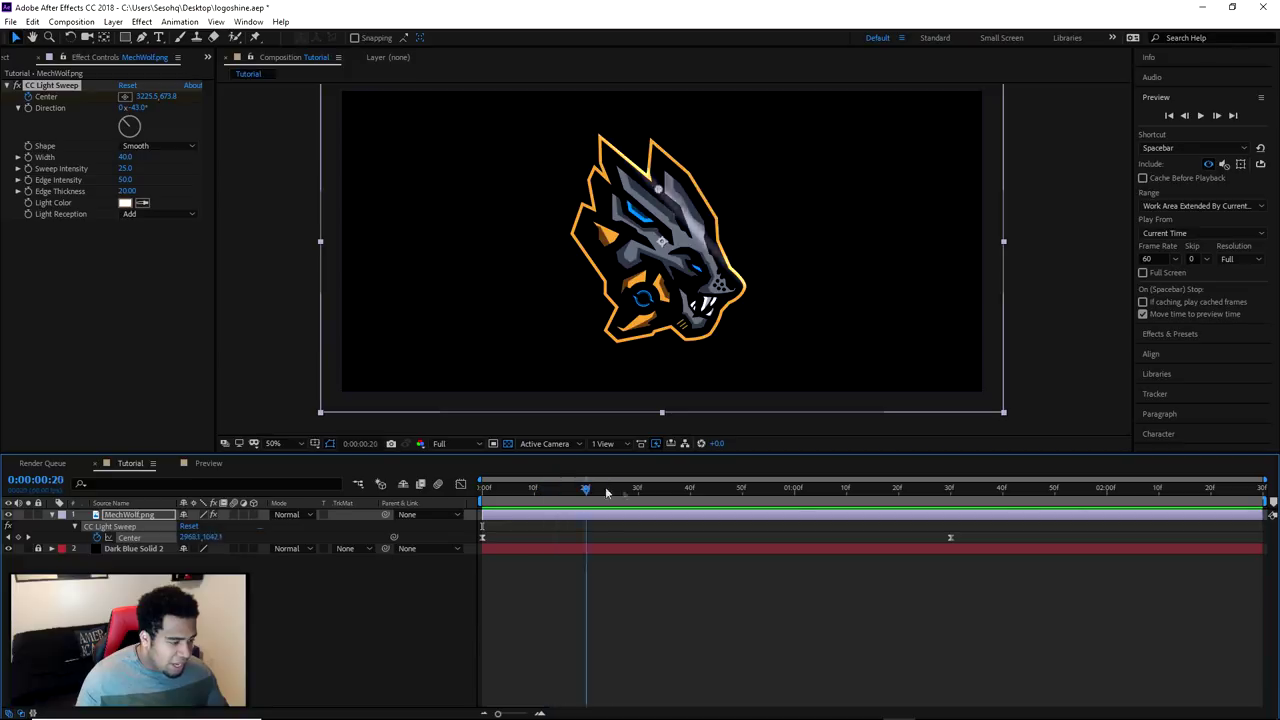
key(space)
drag(476, 508, 554, 510)
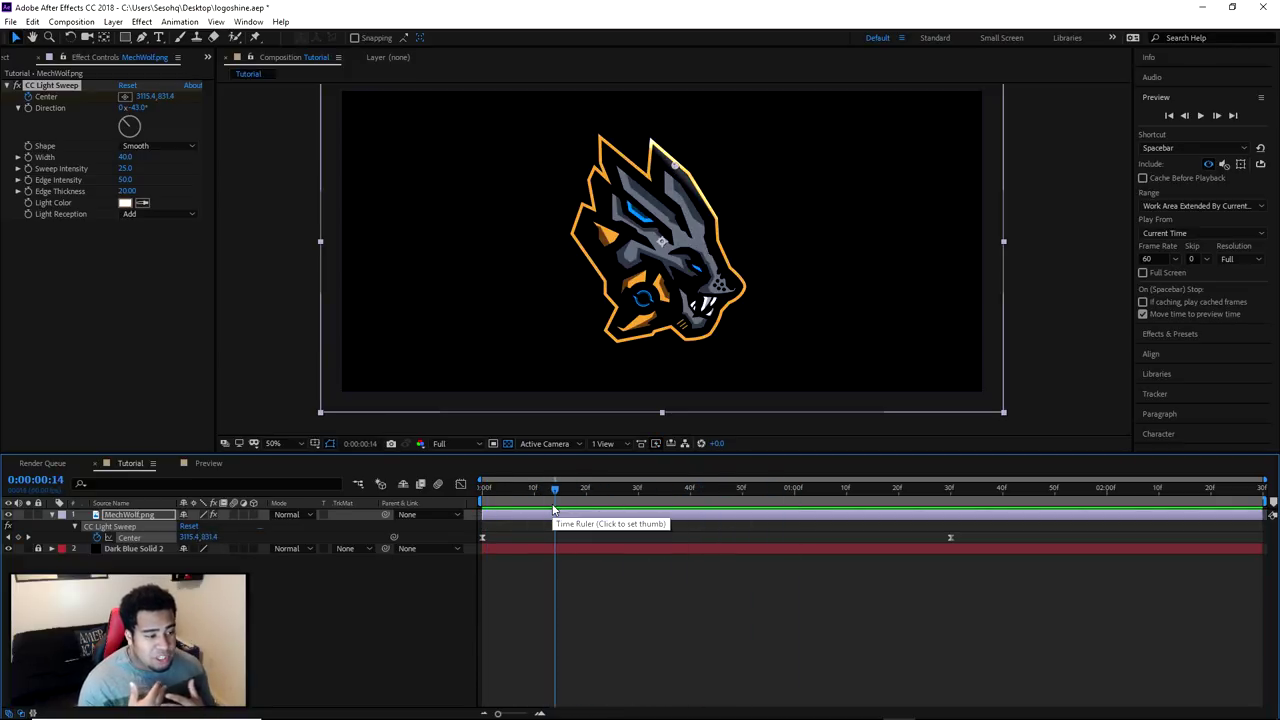
drag(554, 510, 467, 502)
Expand the MechWolf.png layer to reveal its Effects and Transform properties.
drag(137, 522, 138, 523)
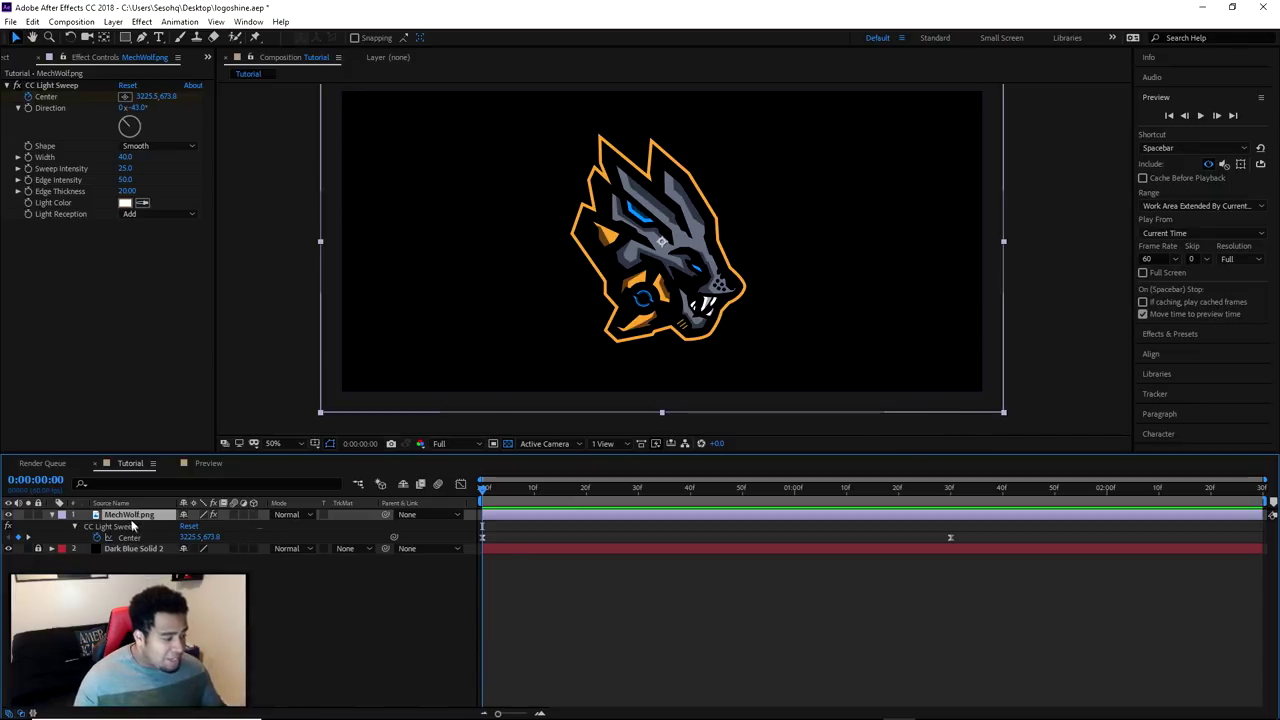
click(55, 520)
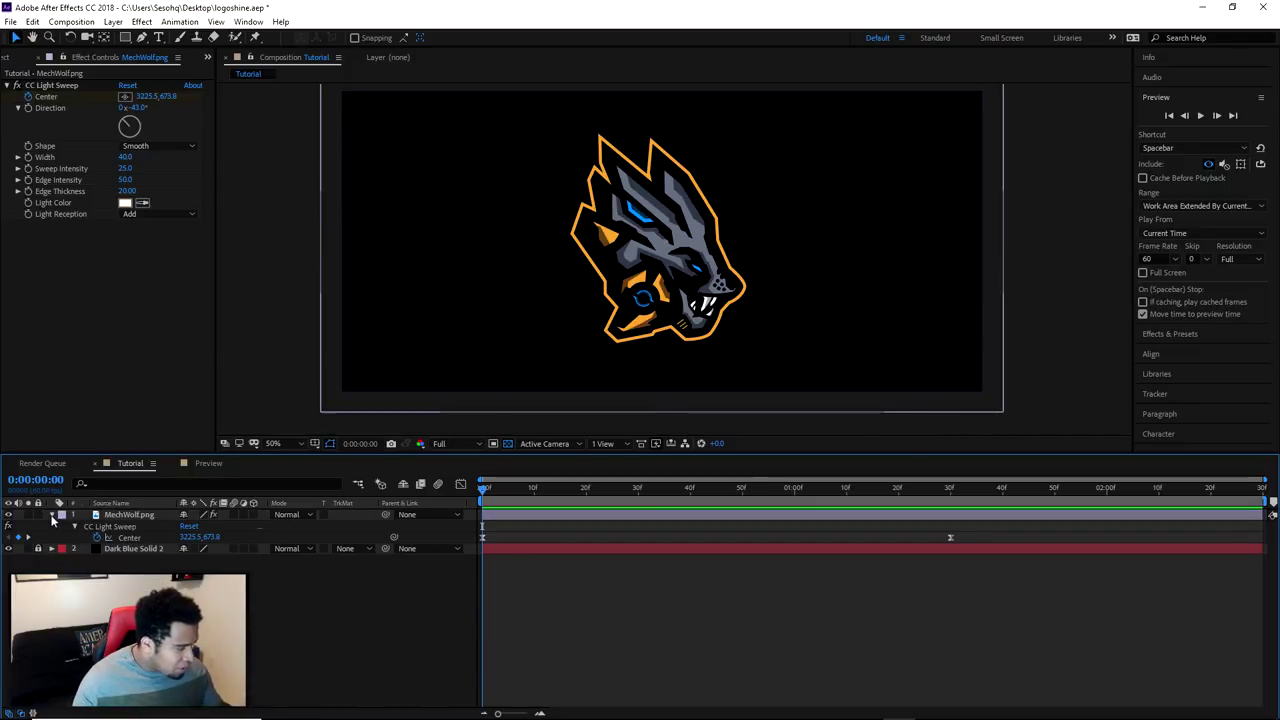
click(52, 515)
ctrl+click(52, 515)
click(52, 515)
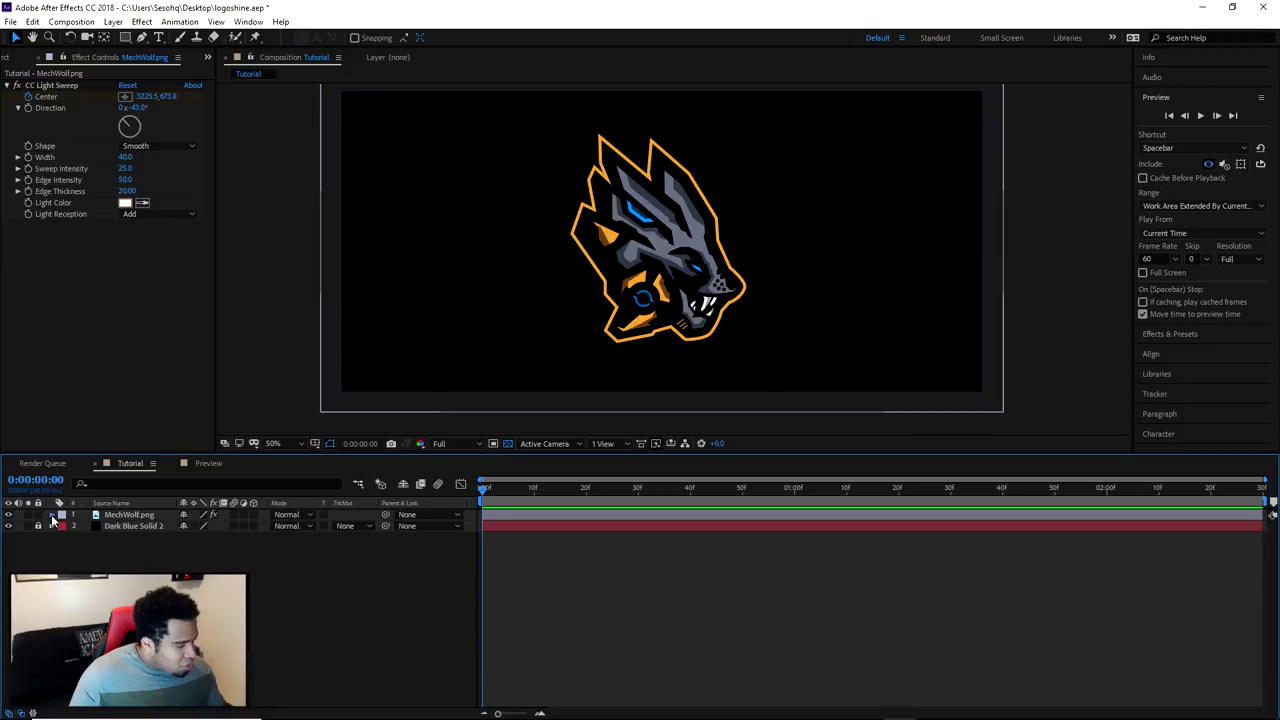
ctrl+click(52, 515)
click(74, 538)
click(63, 549)
click(88, 549)
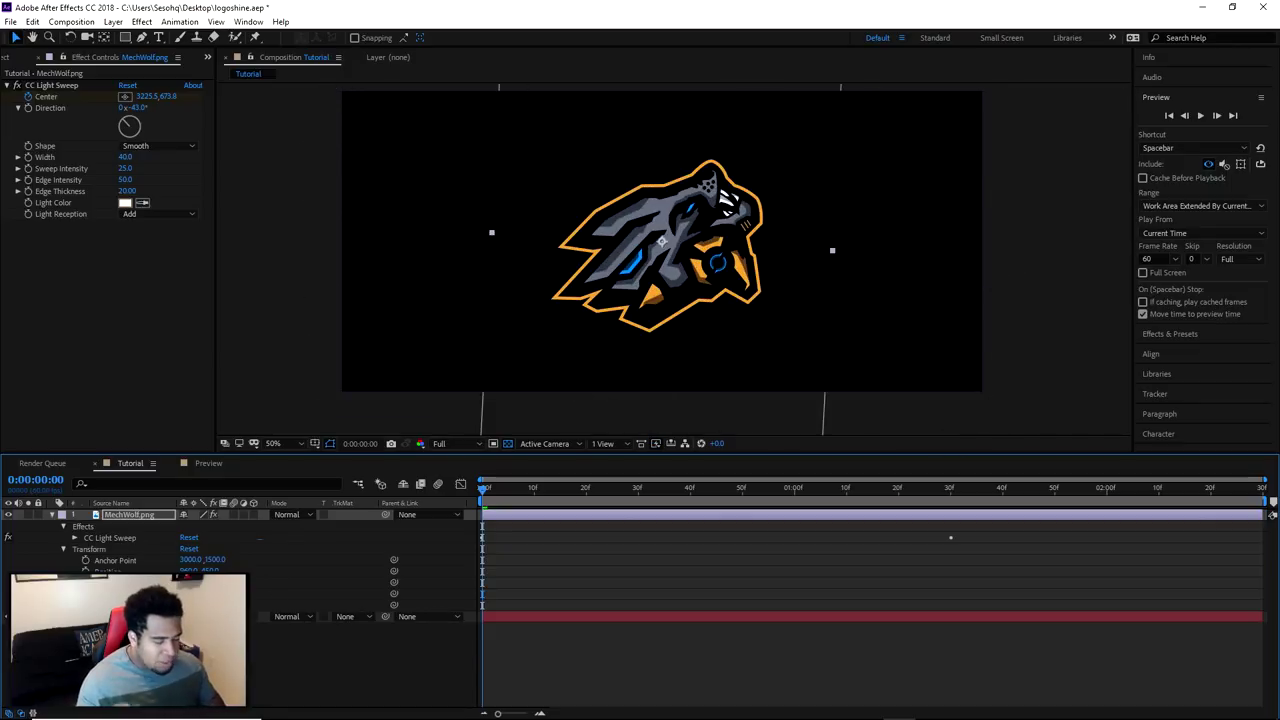
Make the MechWolf.png layer 3D and try its X and Y rotations, undoing the trial rotations.
key(ctrl+z)
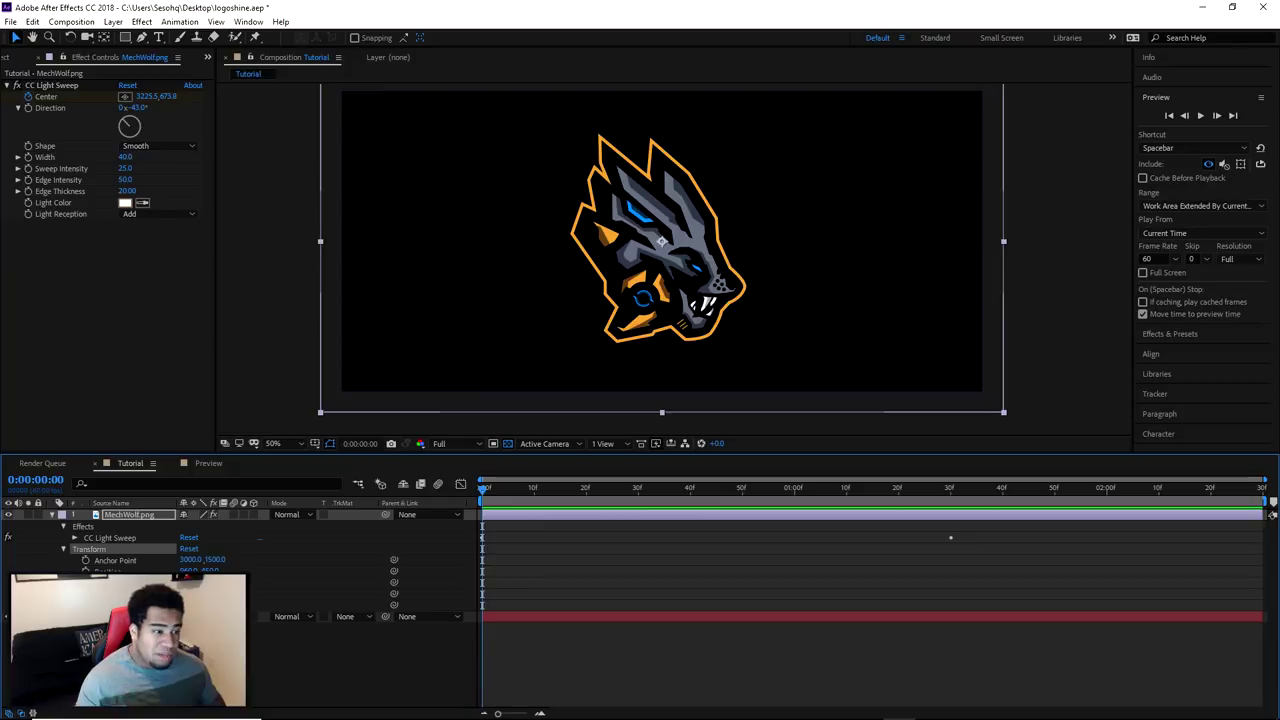
click(252, 514)
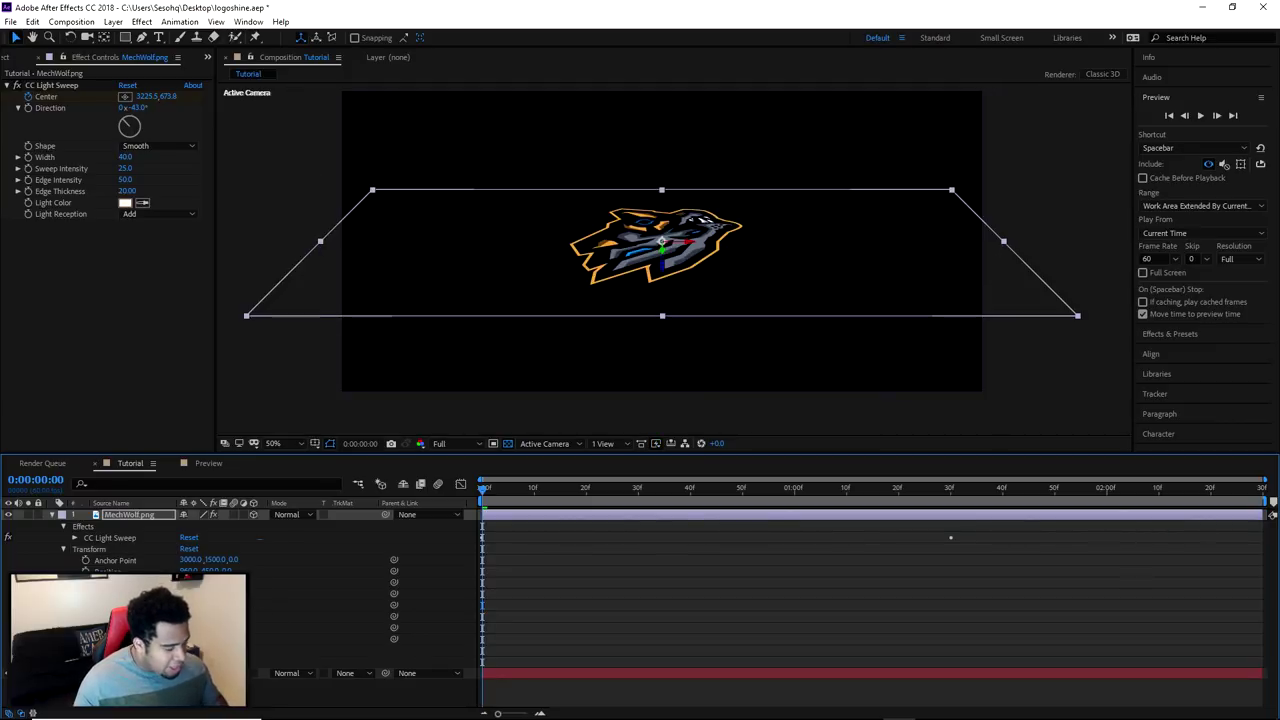
key(ctrl+shift+z)
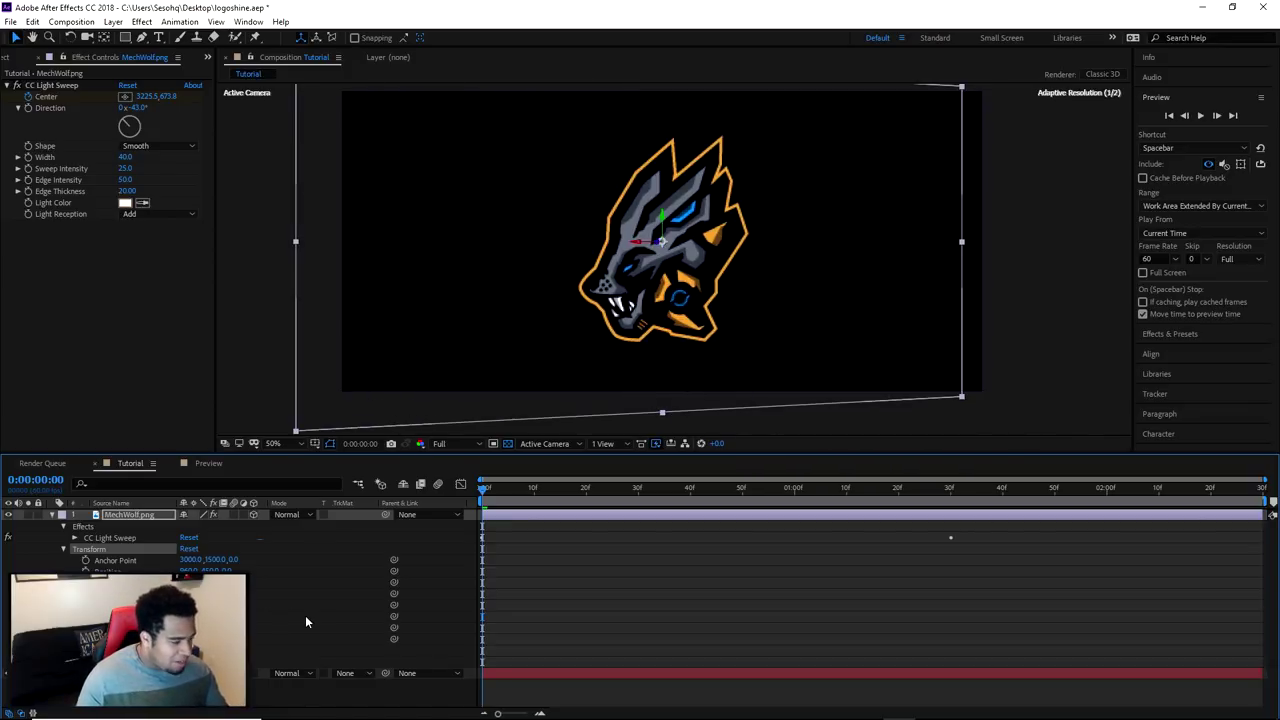
key(ctrl+shift+z)
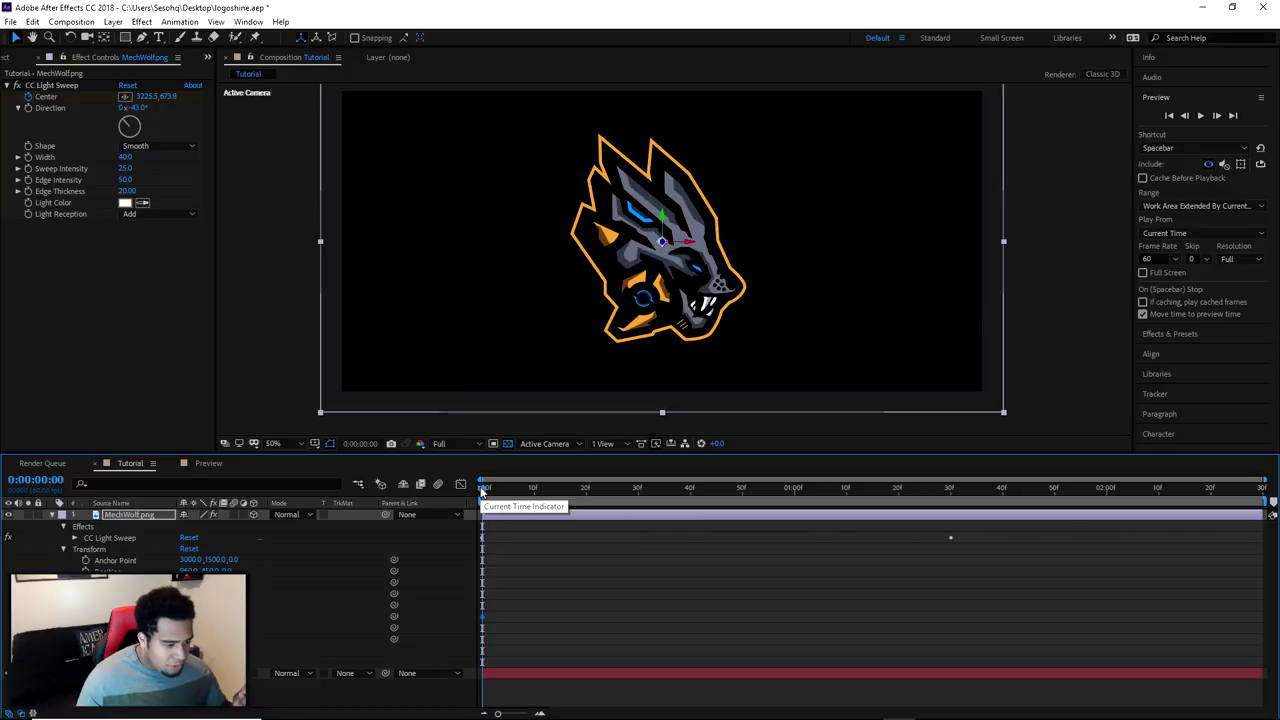
Place Y Rotation keyframes on the MechWolf.png layer at 0:00:01:00 and 0:00:01:30.
drag(481, 489, 560, 489)
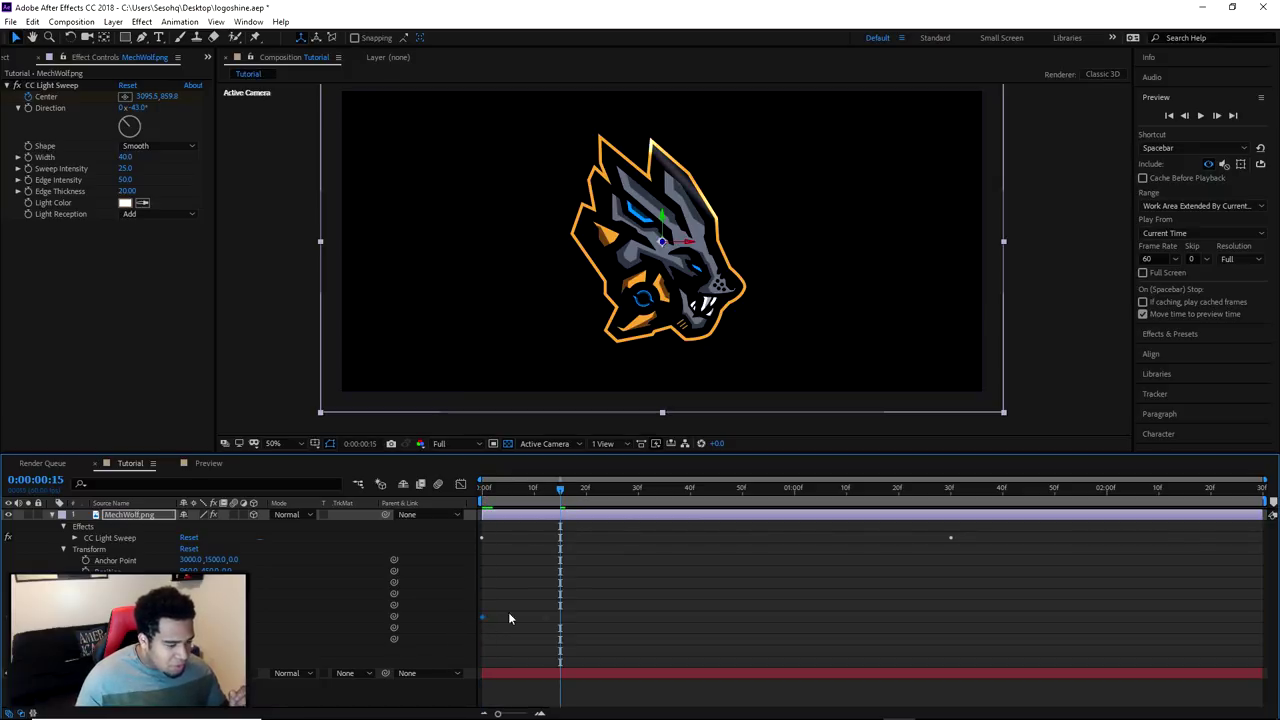
click(791, 489)
click(798, 490)
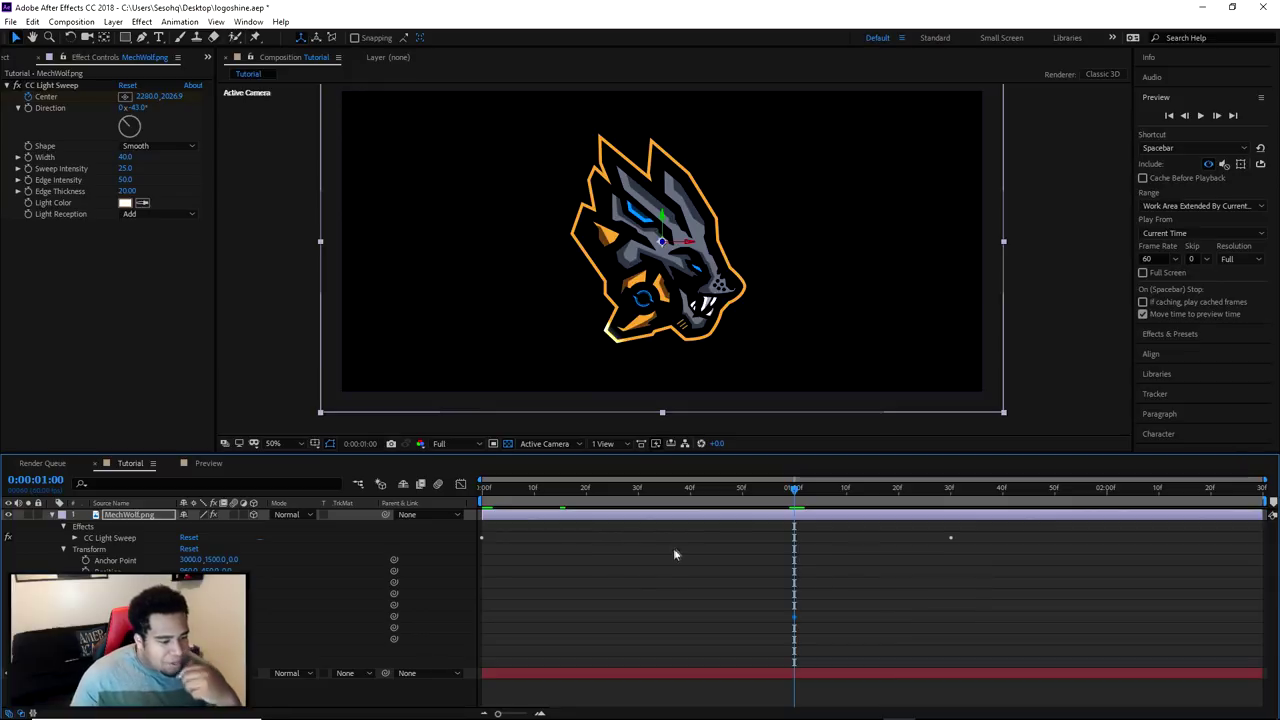
drag(796, 490, 950, 492)
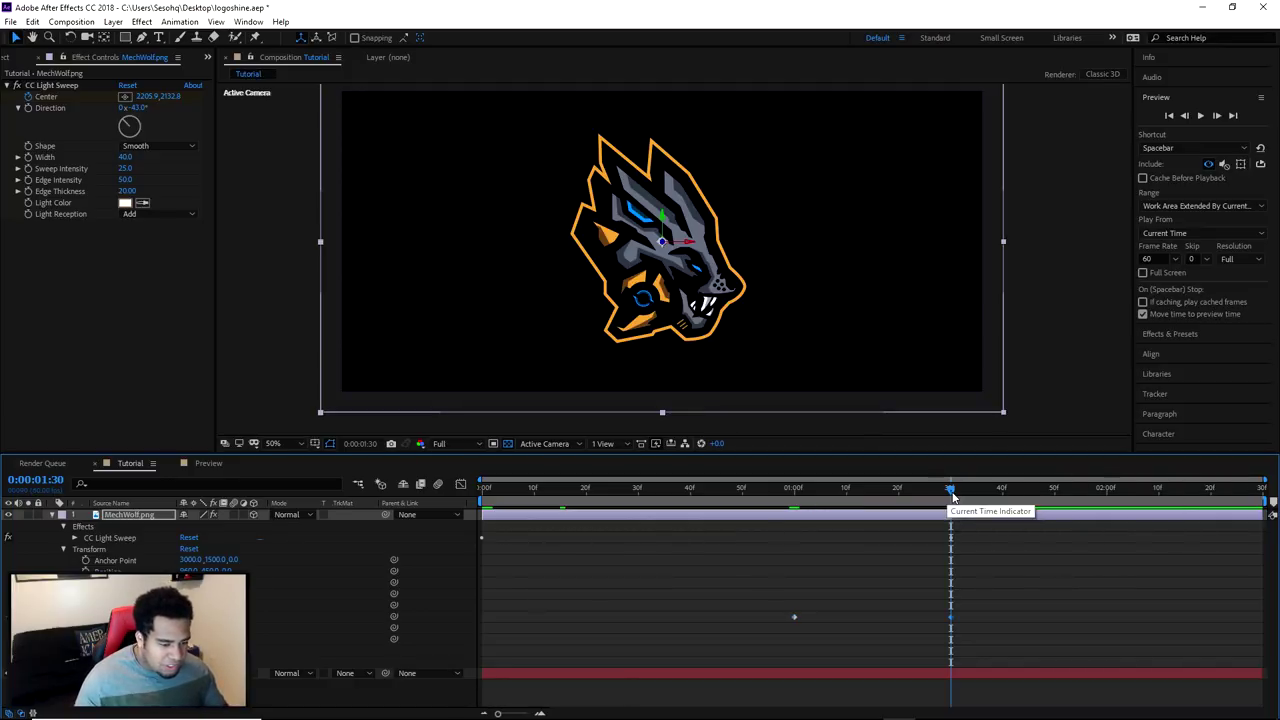
Move both Y Rotation keyframes earlier together, to about 0:00:00:33 and 0:00:01:03, and preview the spin from the start.
drag(952, 497, 955, 530)
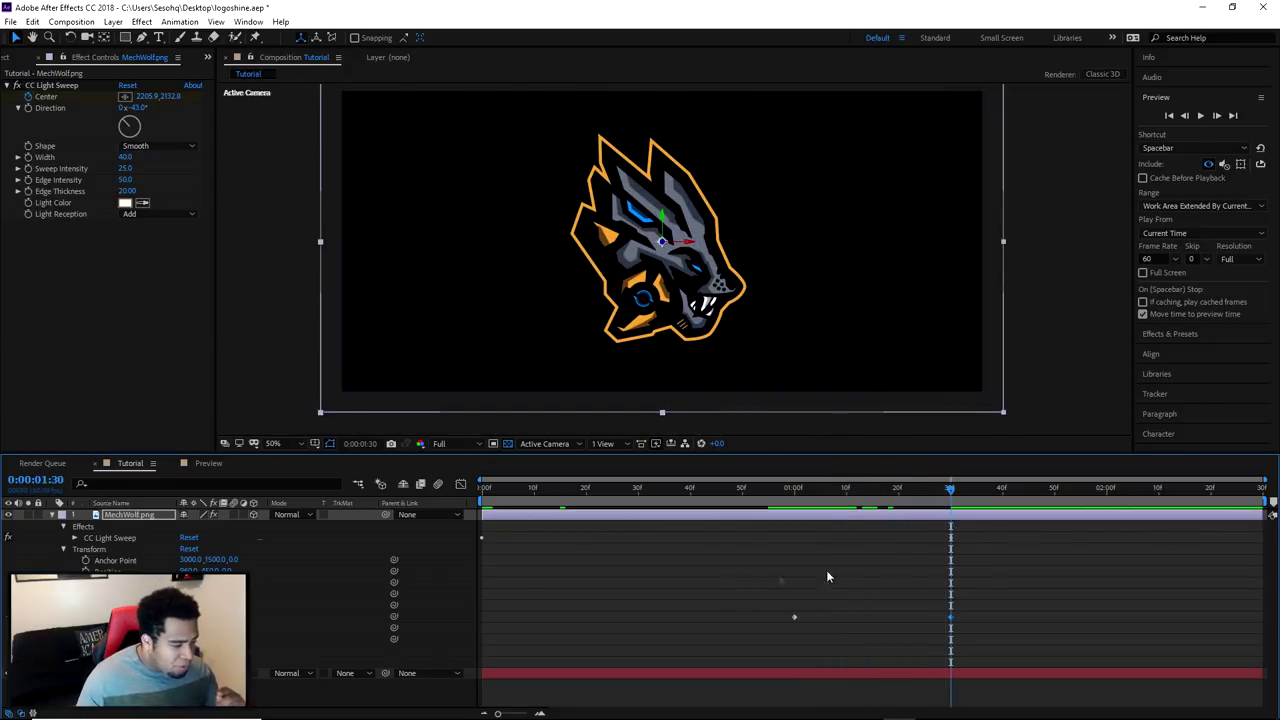
drag(953, 490, 669, 495)
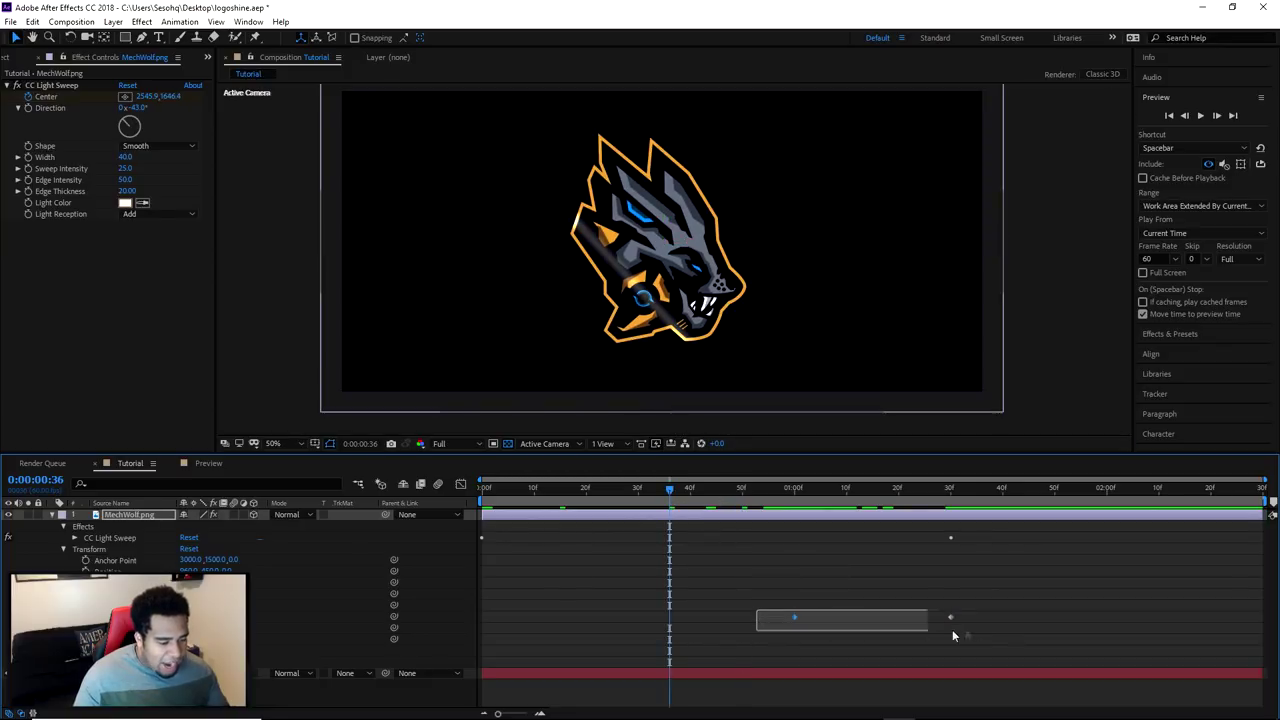
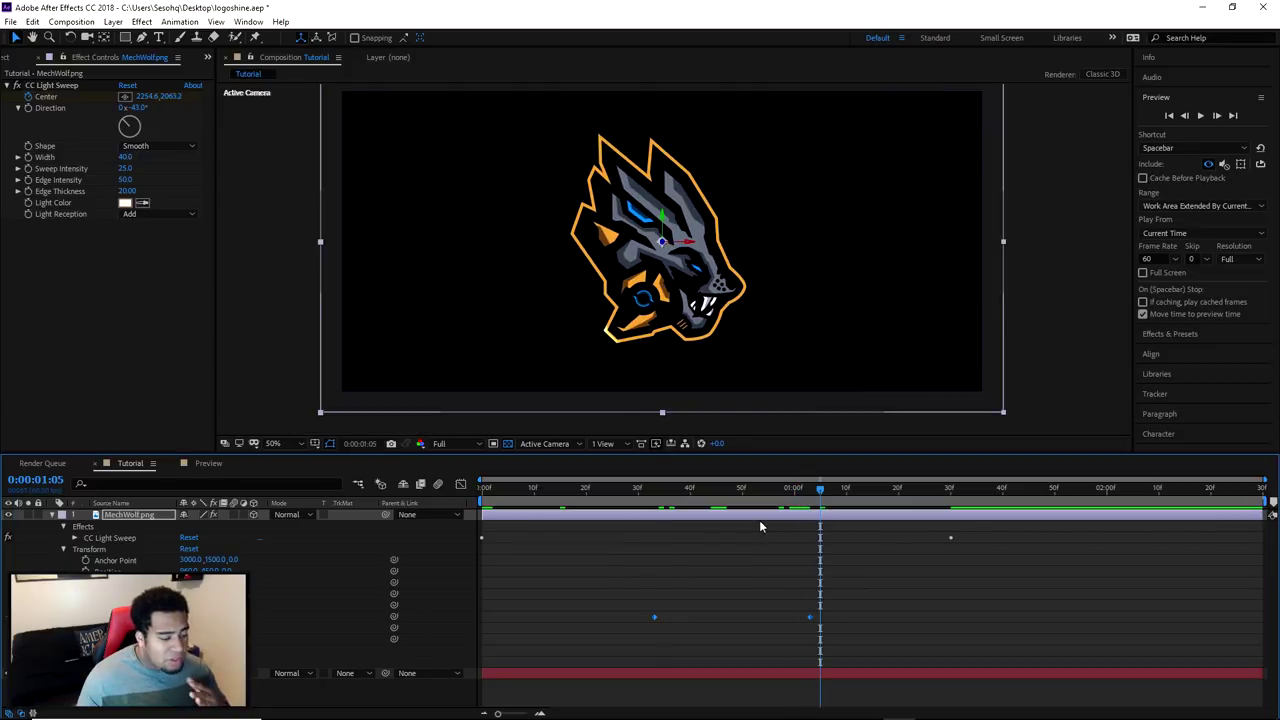
key(Home)
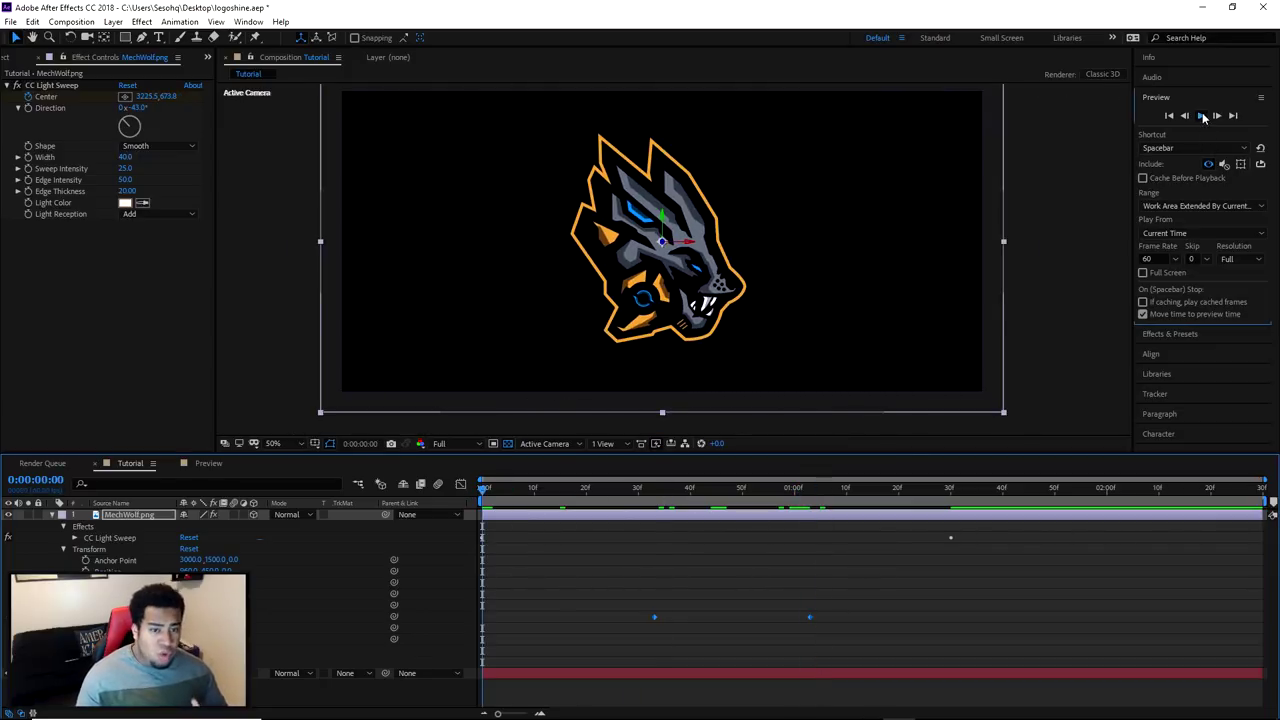
click(1201, 115)
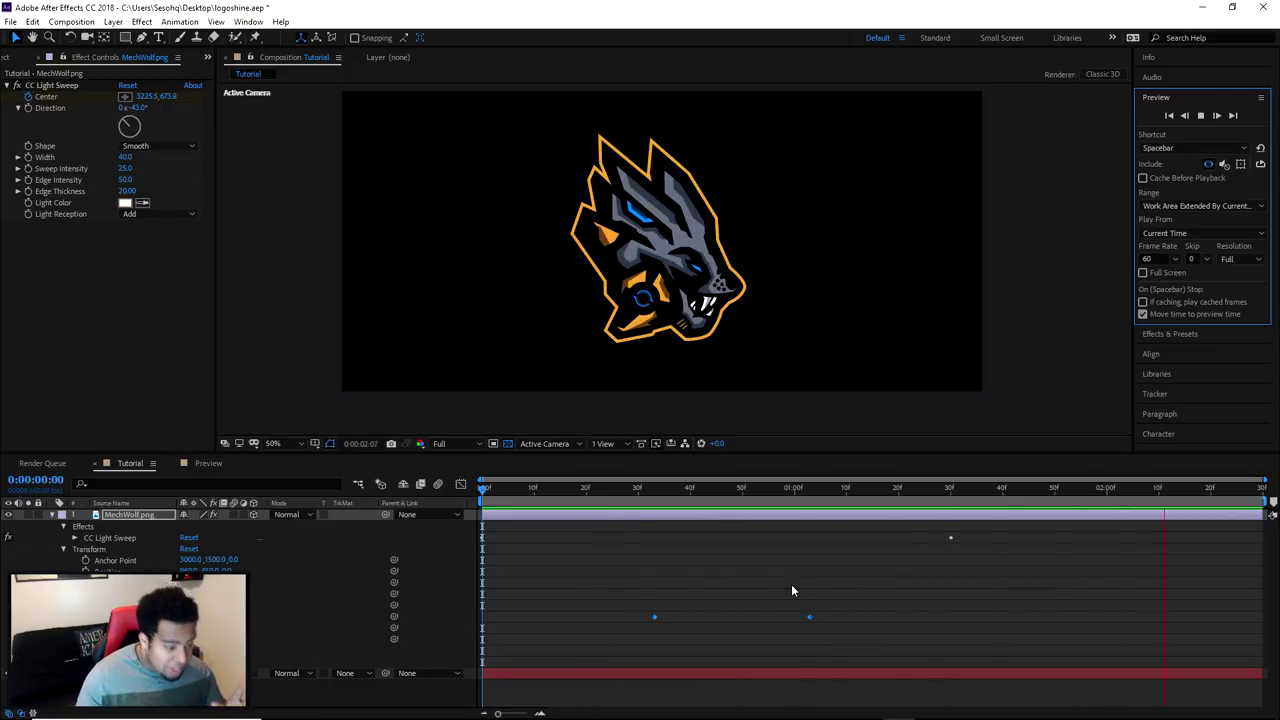
Stop the preview and apply Easy Ease to both Y Rotation keyframes of the MechWolf.png layer.
drag(834, 620, 602, 612)
click(1201, 115)
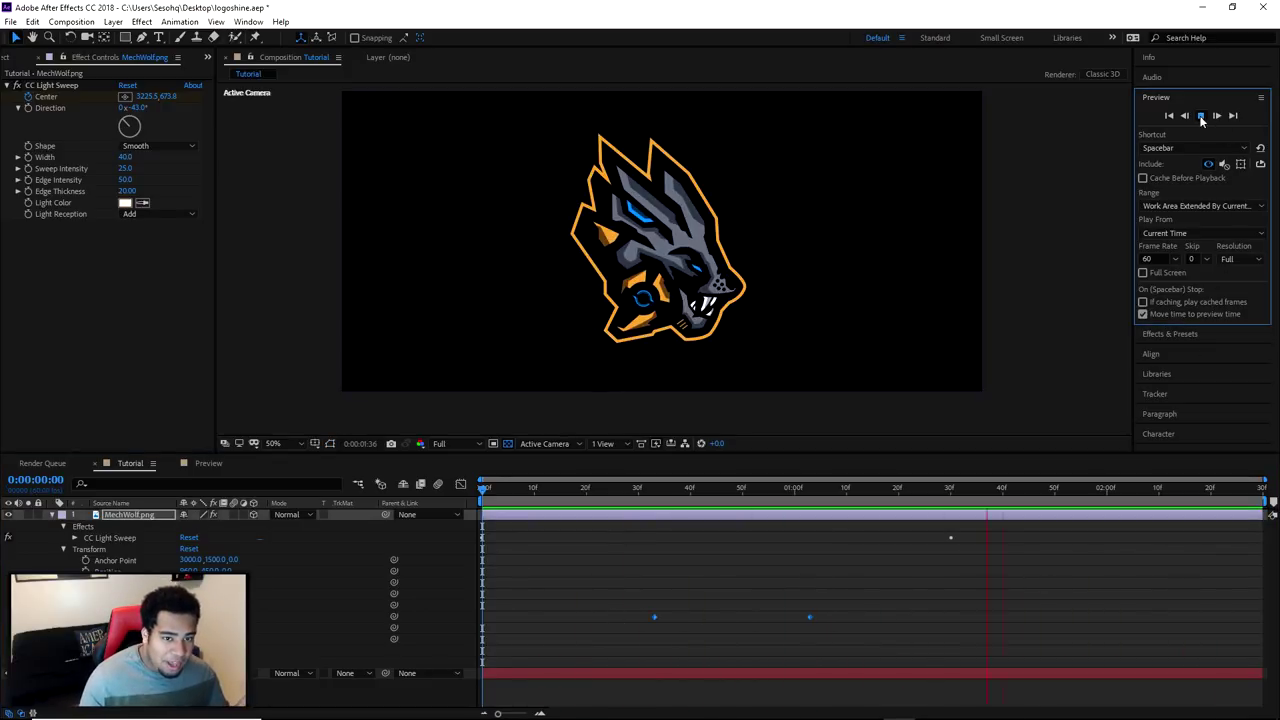
right_click(810, 616)
mouse_move(855, 607)
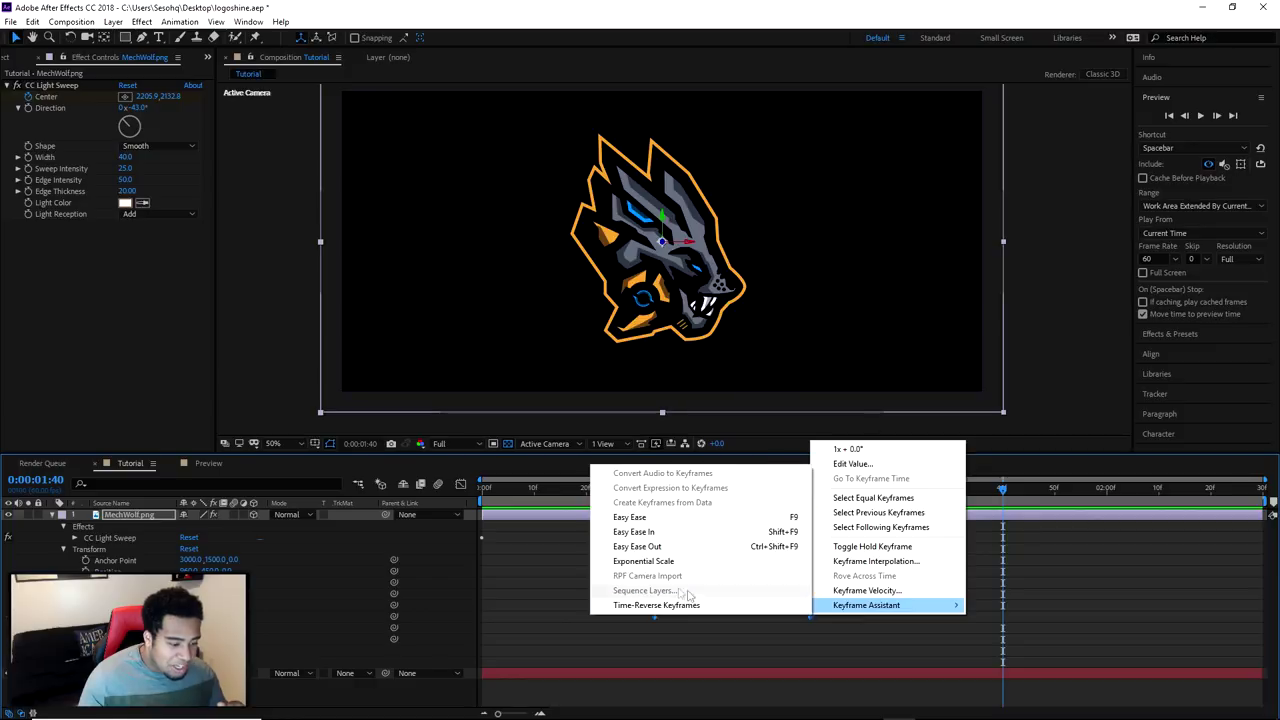
click(700, 516)
Reshape the Y Rotation speed graph so the spin peaks early and slows down gradually towards its last keyframe.
click(463, 485)
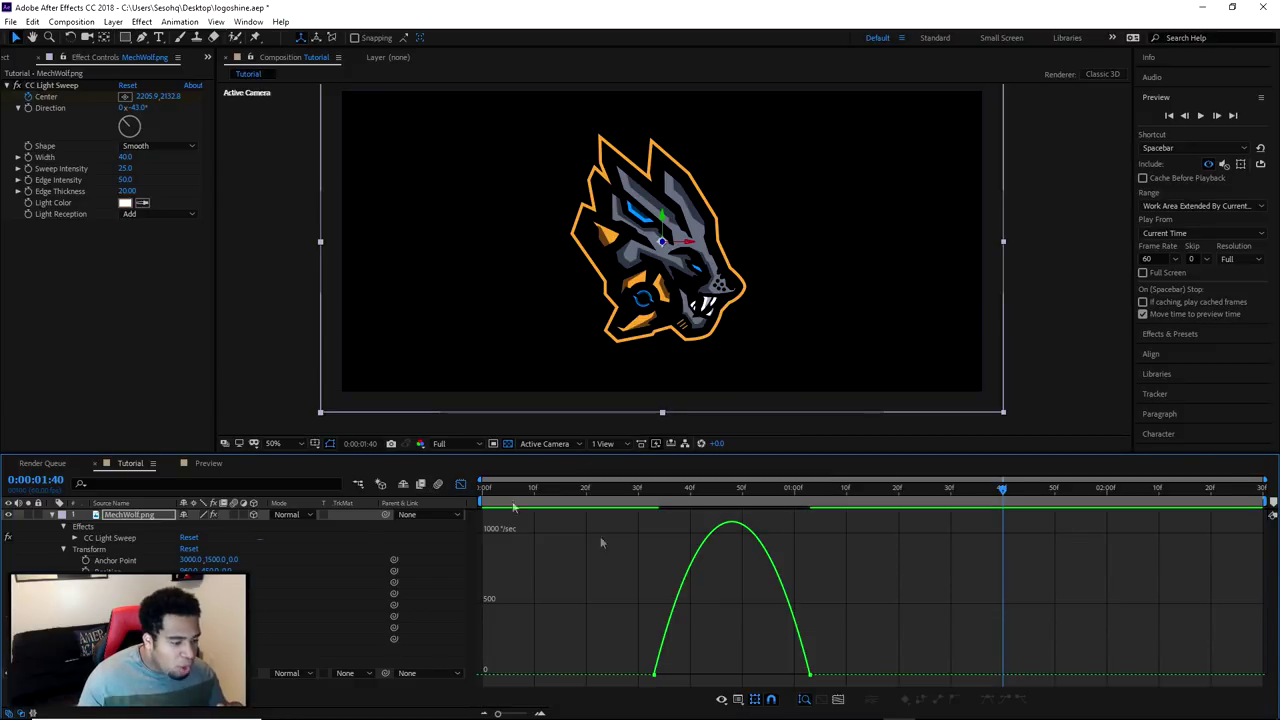
click(811, 677)
drag(786, 677, 690, 678)
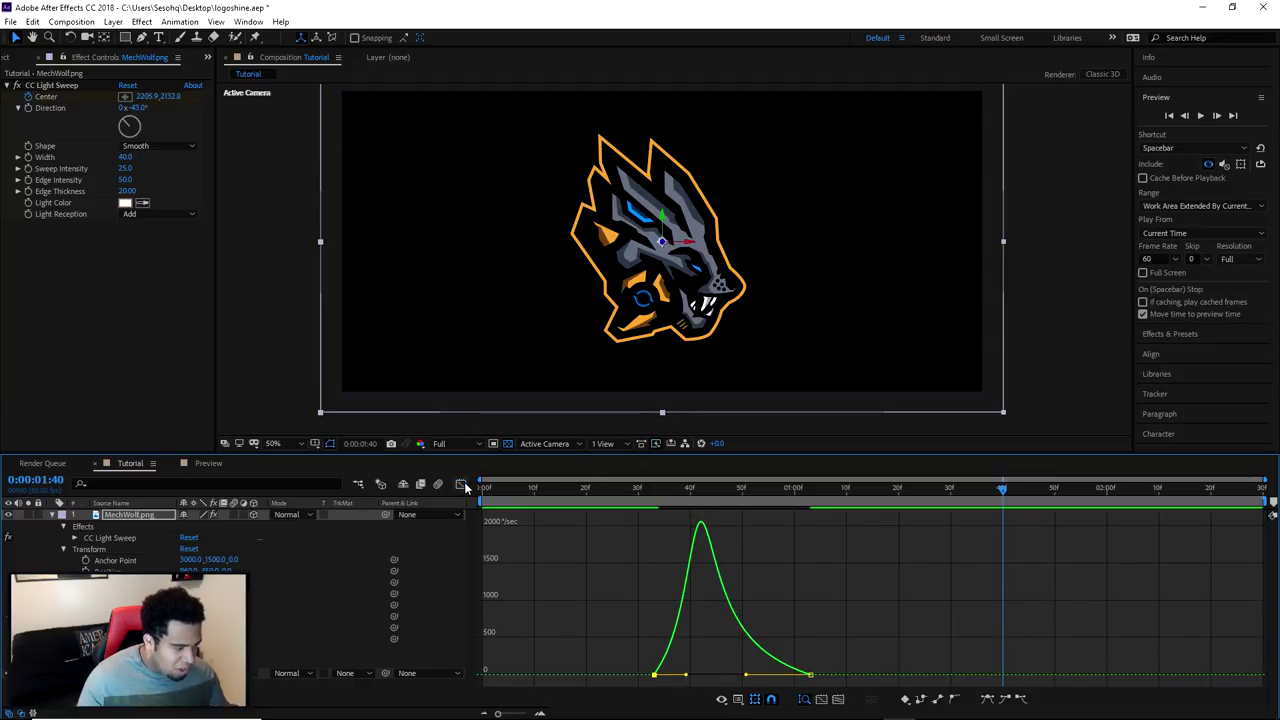
click(461, 484)
Preview the spin, extend it by moving the last Y Rotation keyframe to 0:00:01:30, and collapse the MechWolf.png layer.
click(1200, 115)
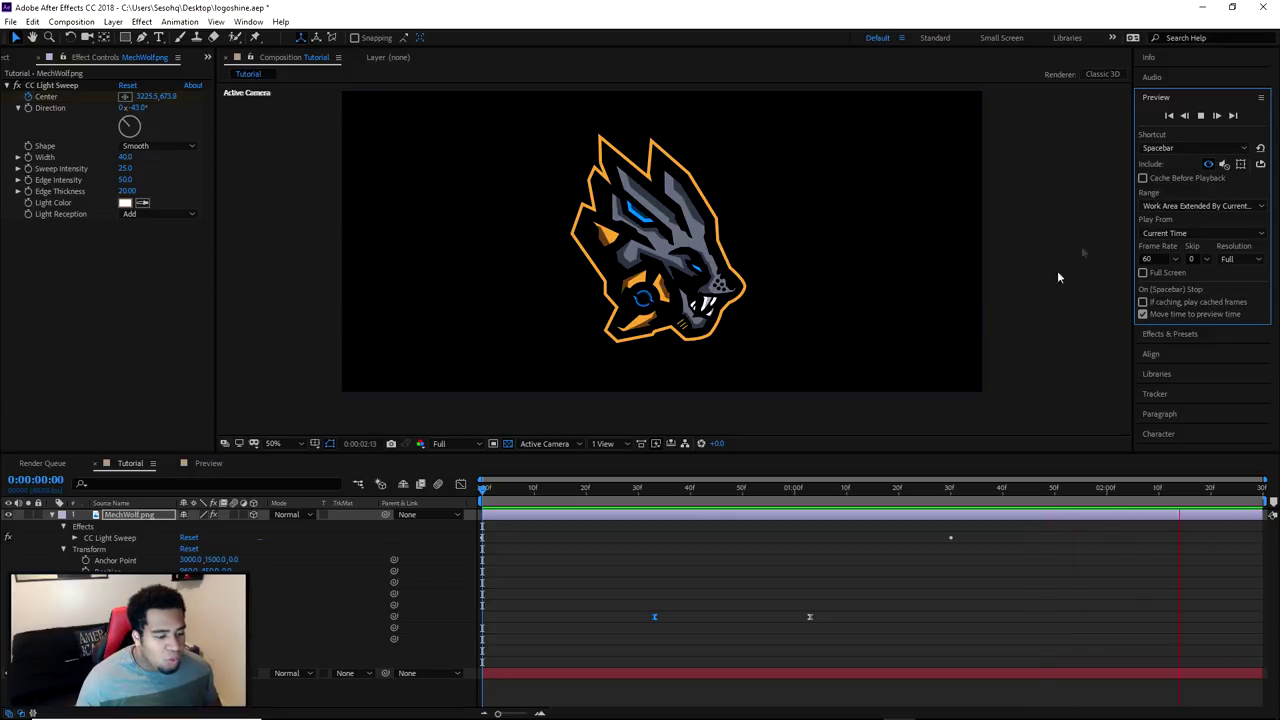
drag(811, 618, 952, 616)
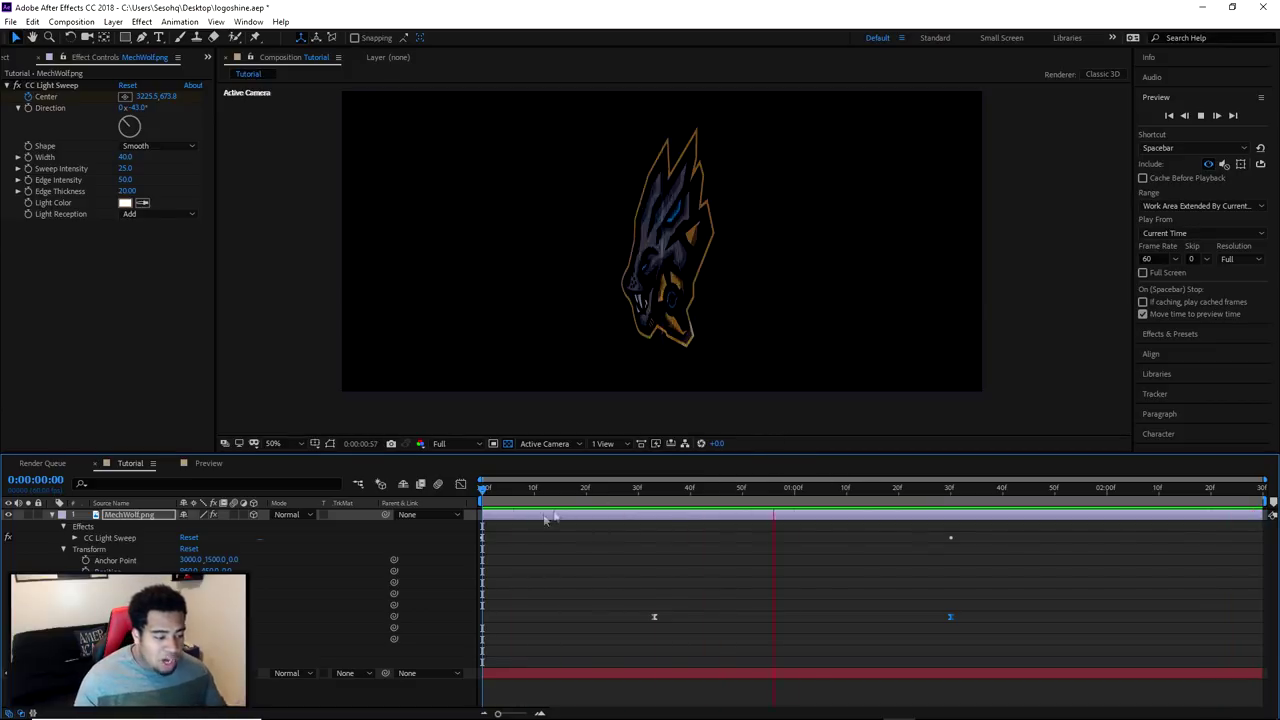
click(53, 519)
Check the Tutorial composition's duration in its Composition Settings and leave the settings without changes.
right_click(569, 563)
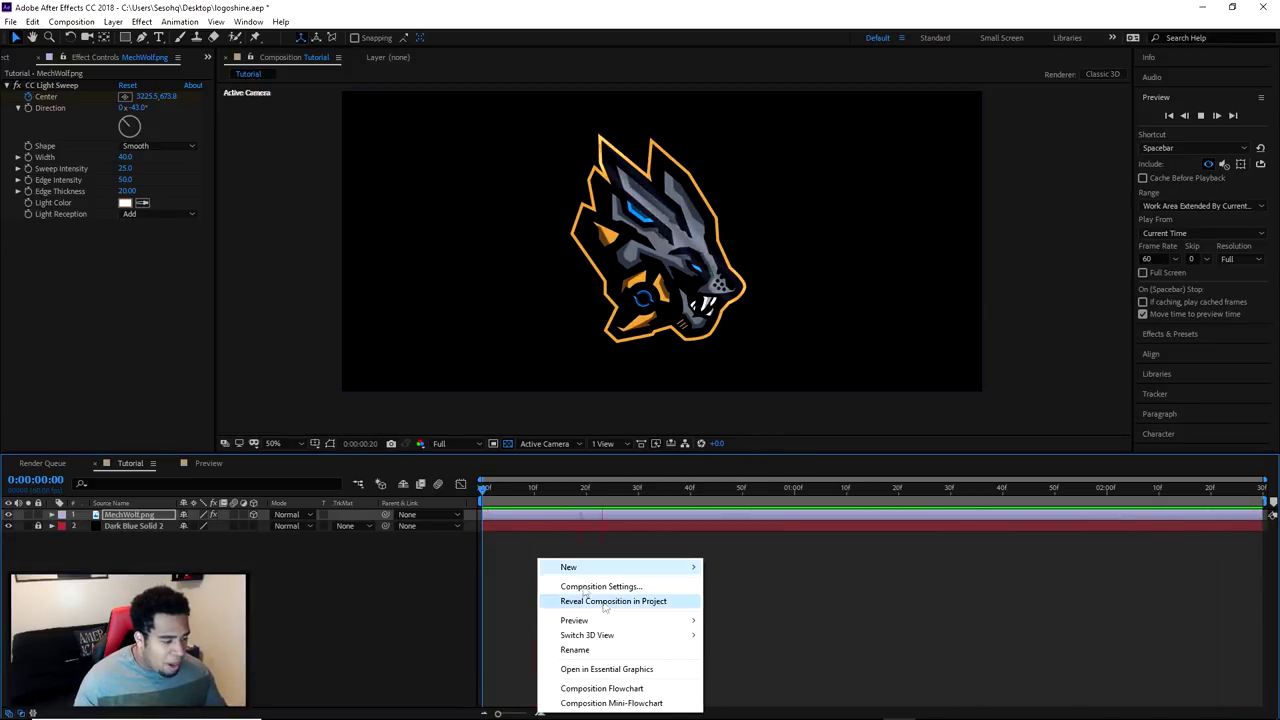
click(594, 586)
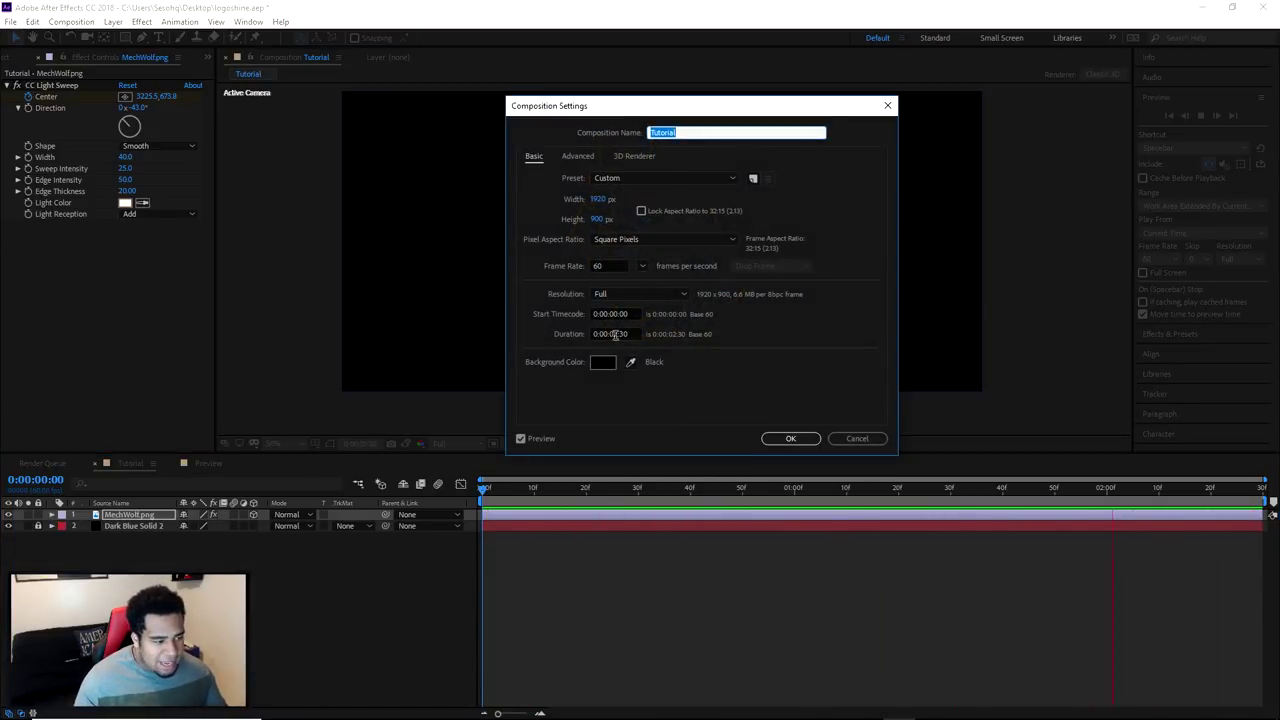
click(615, 335)
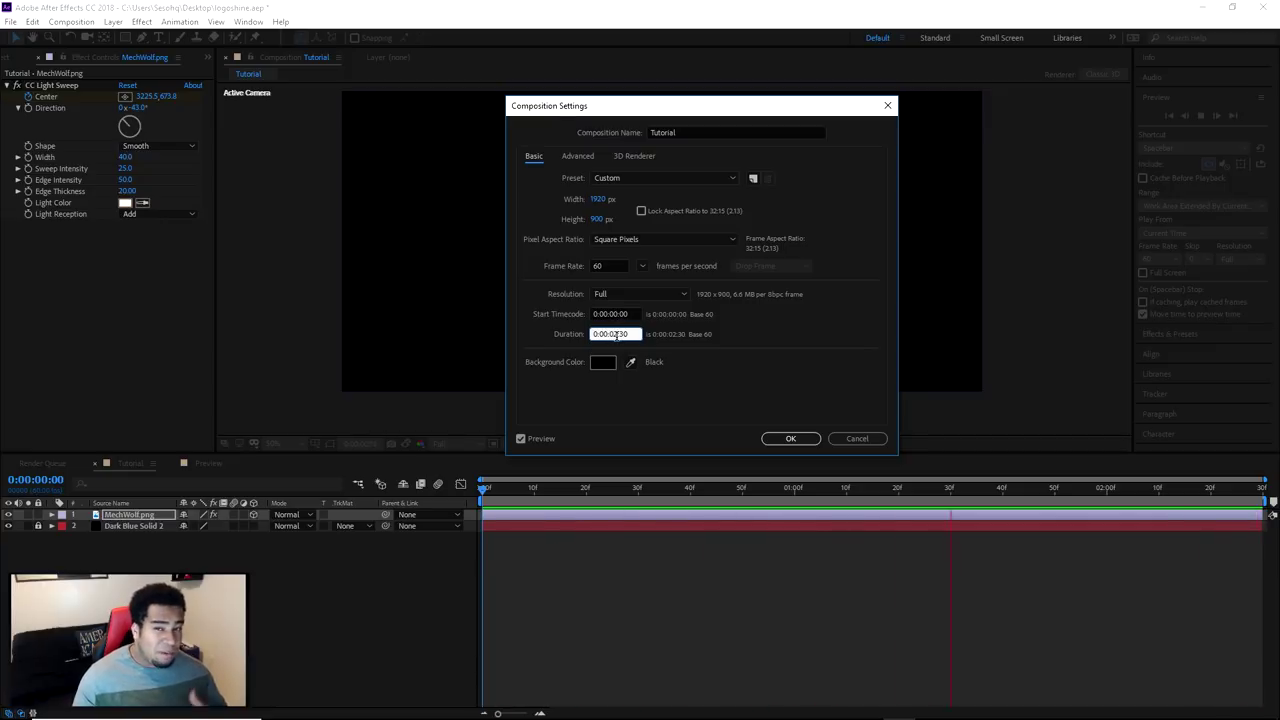
click(850, 437)
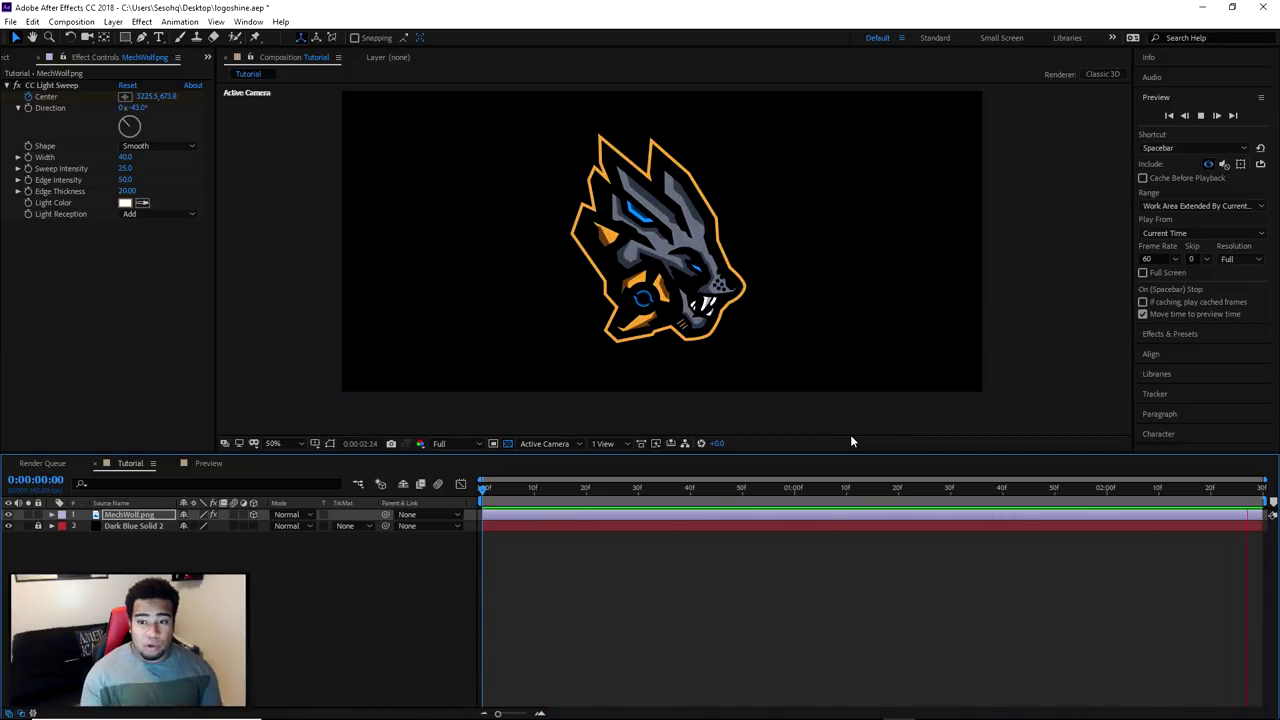
Stop the preview and scrub through the combined shine and spin animation from the start up to 0:00:01:30.
click(1203, 117)
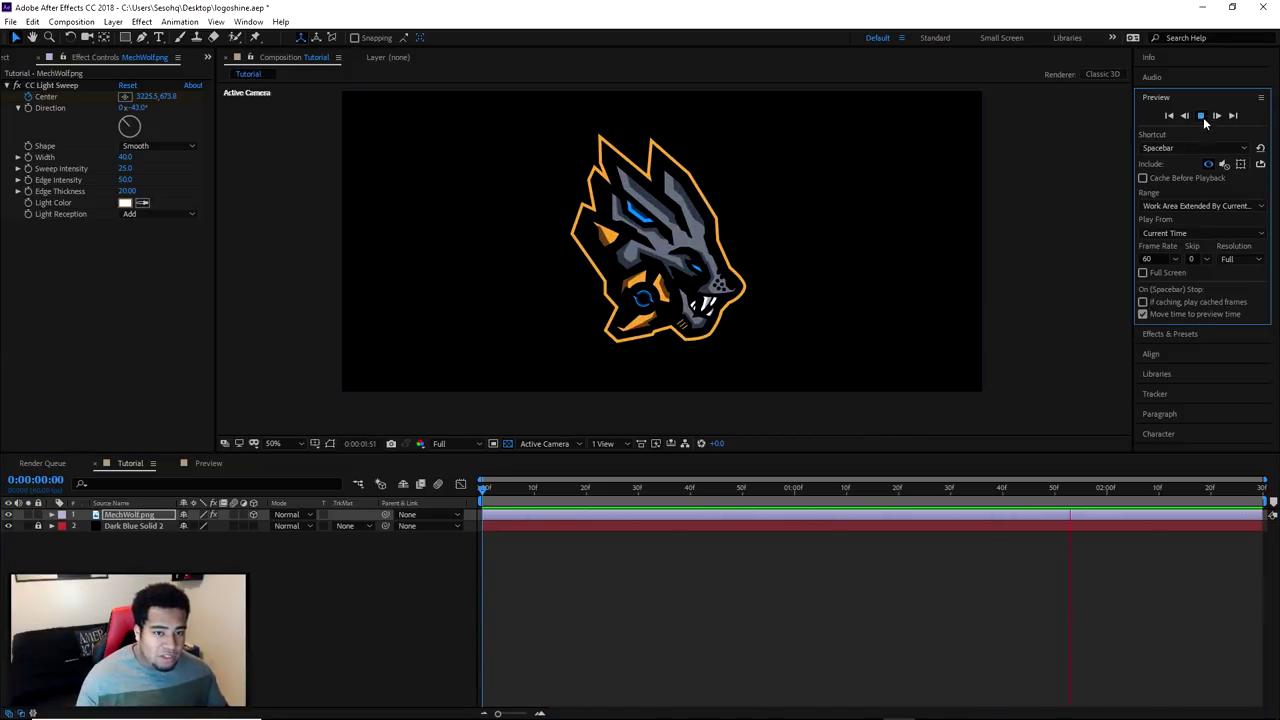
drag(810, 487, 987, 492)
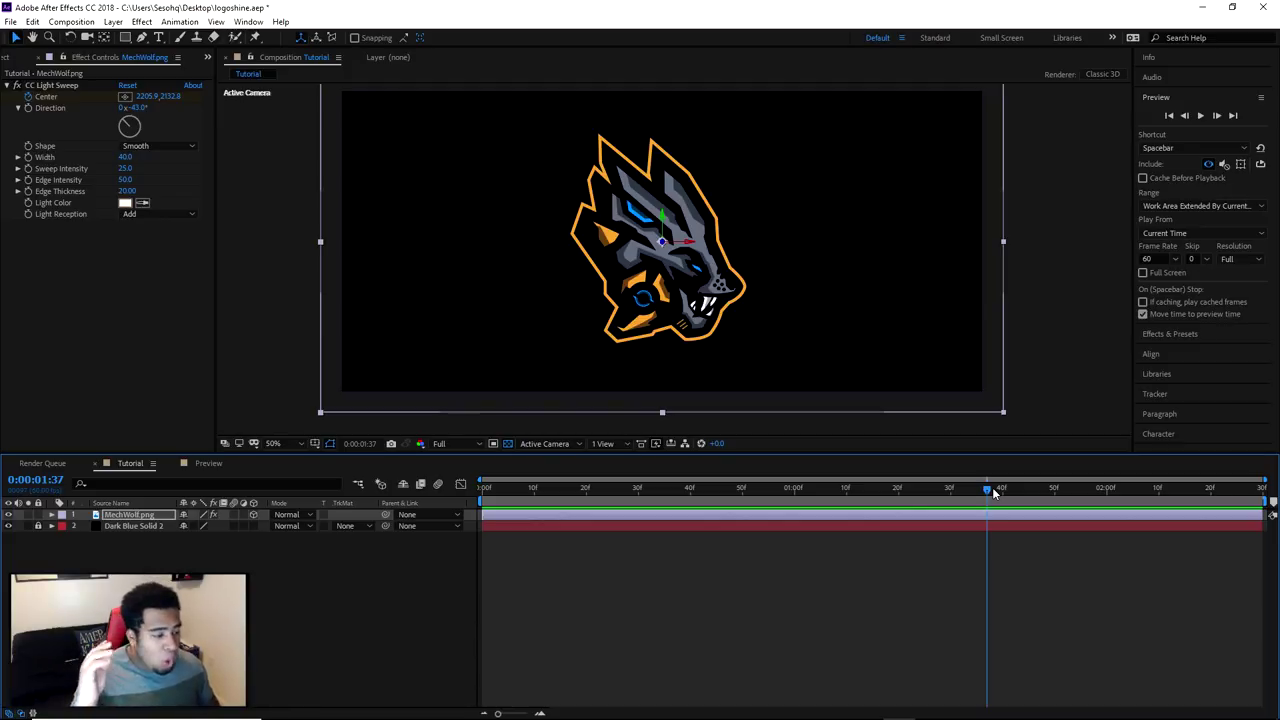
click(634, 489)
click(481, 491)
drag(481, 491, 951, 498)
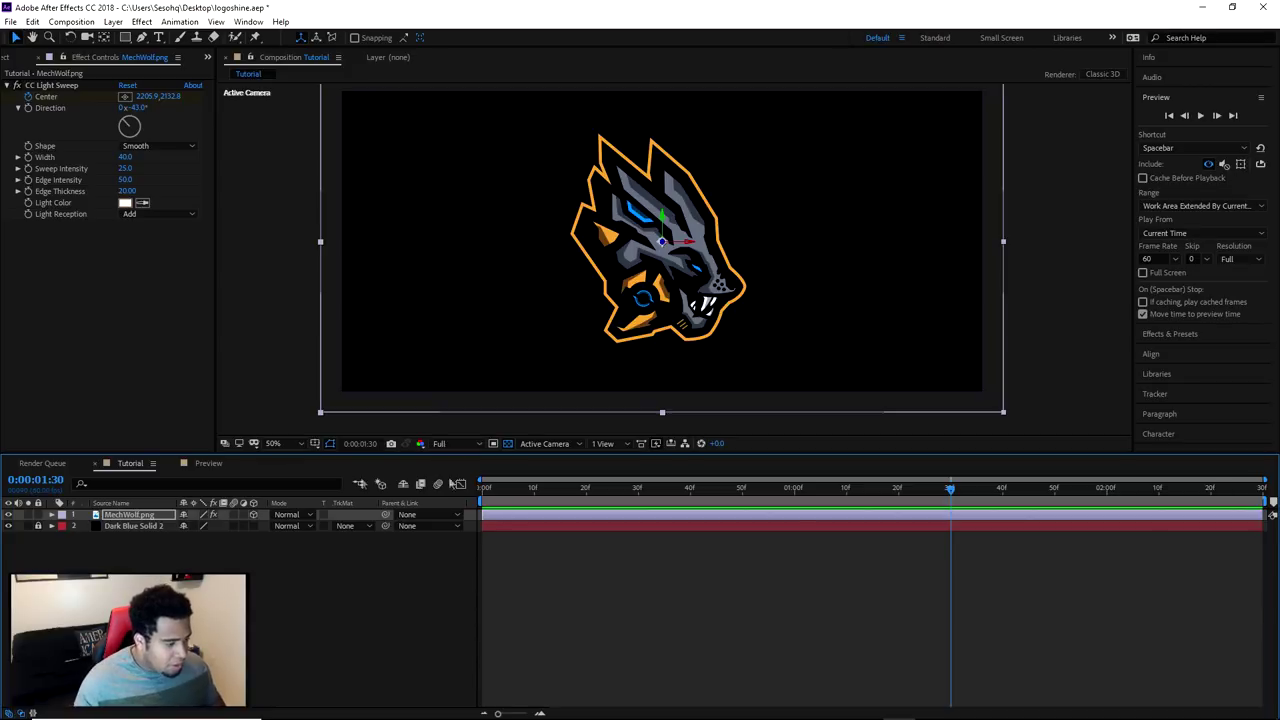
click(277, 605)
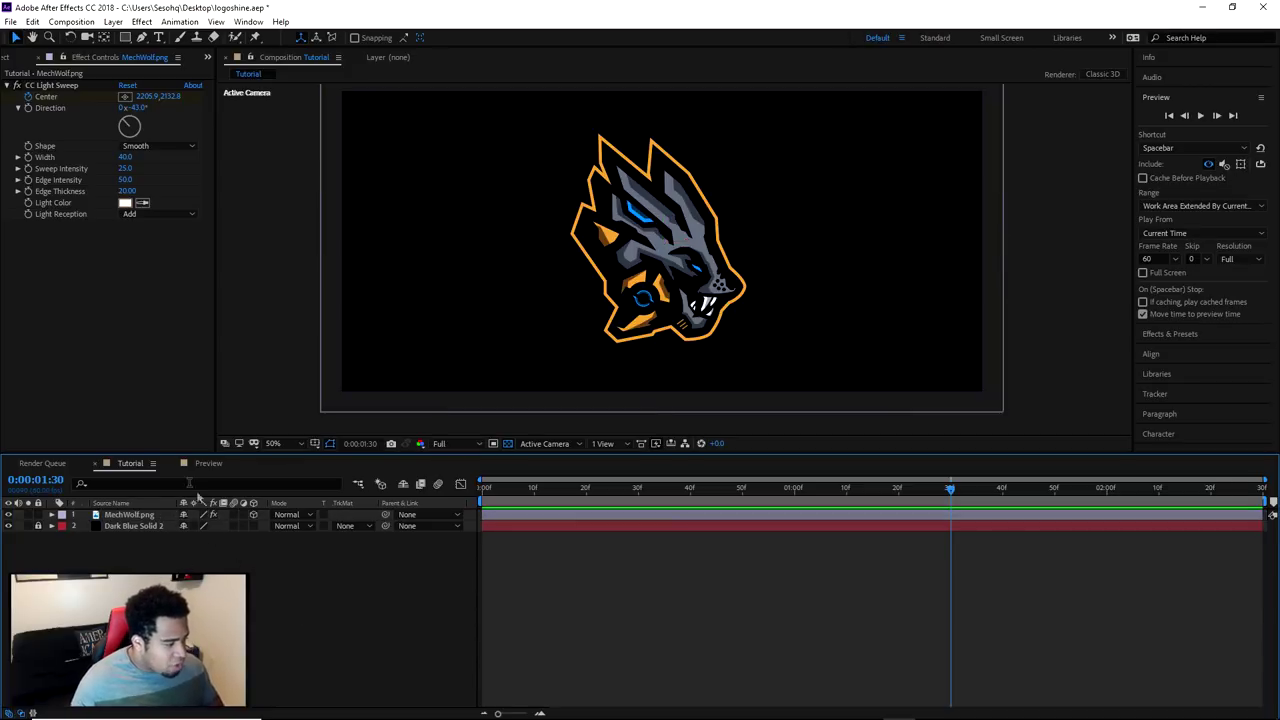
click(88, 22)
click(92, 131)
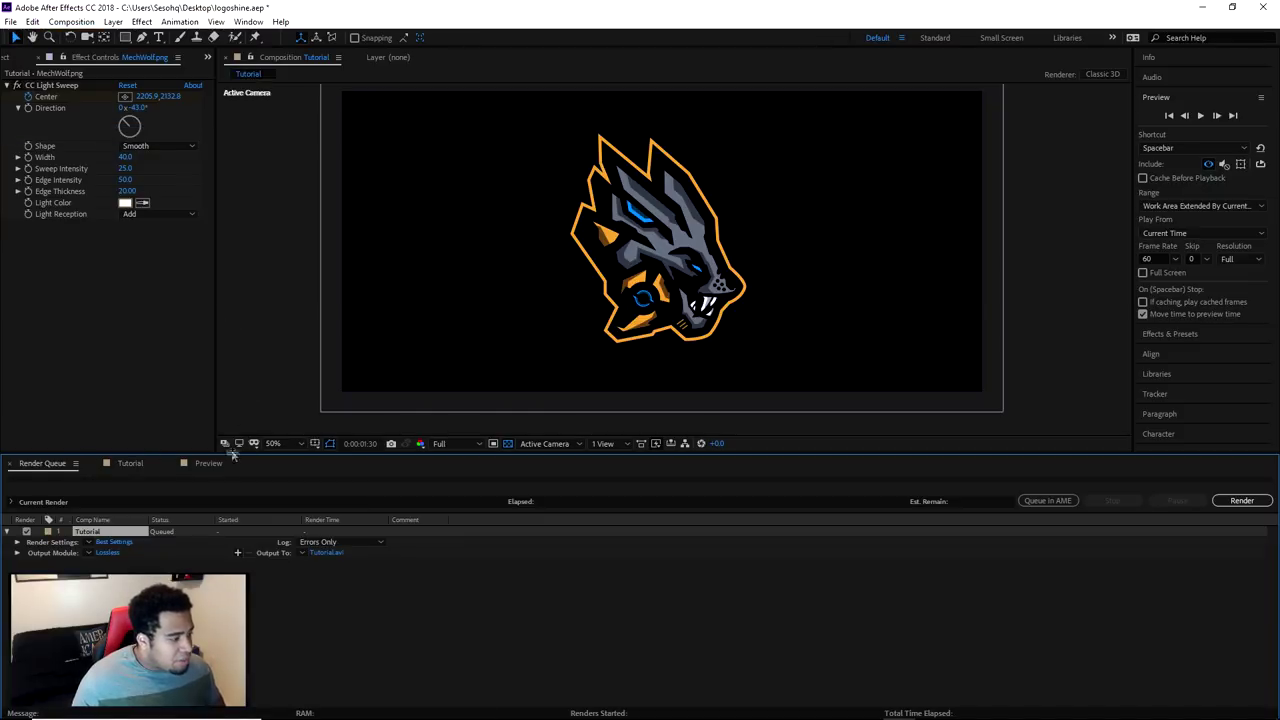
click(108, 553)
click(560, 192)
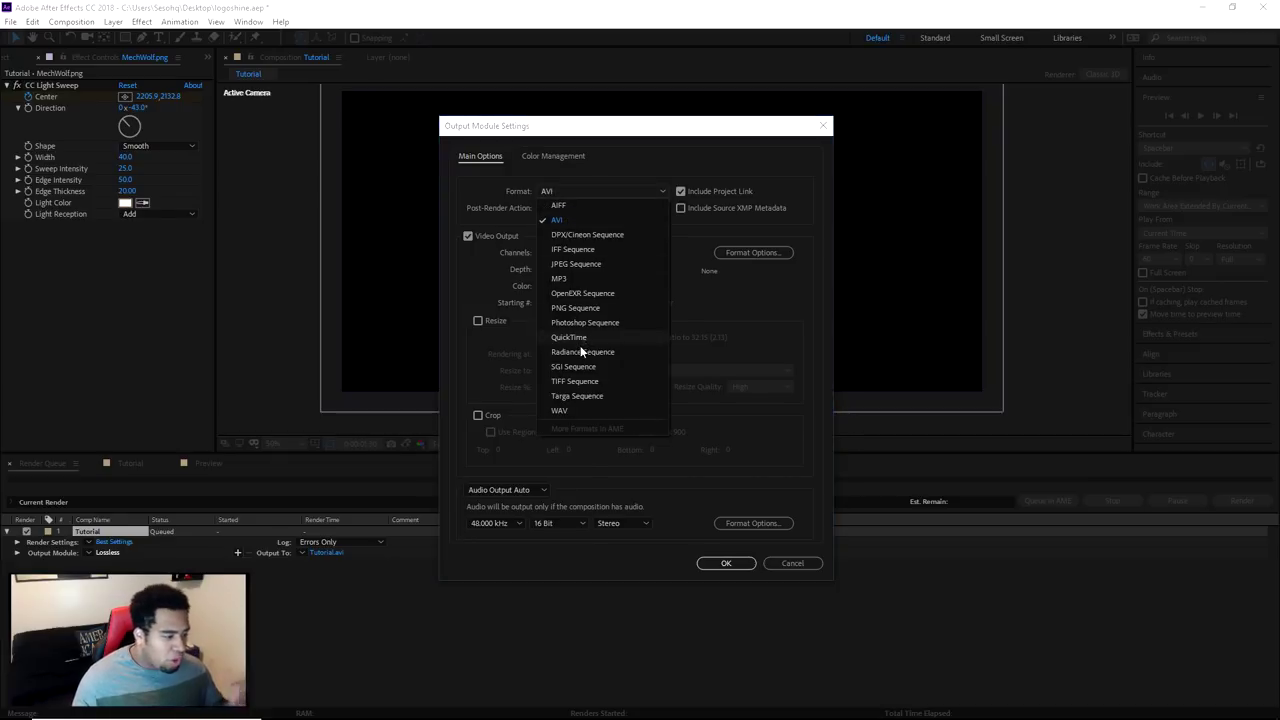
click(790, 563)
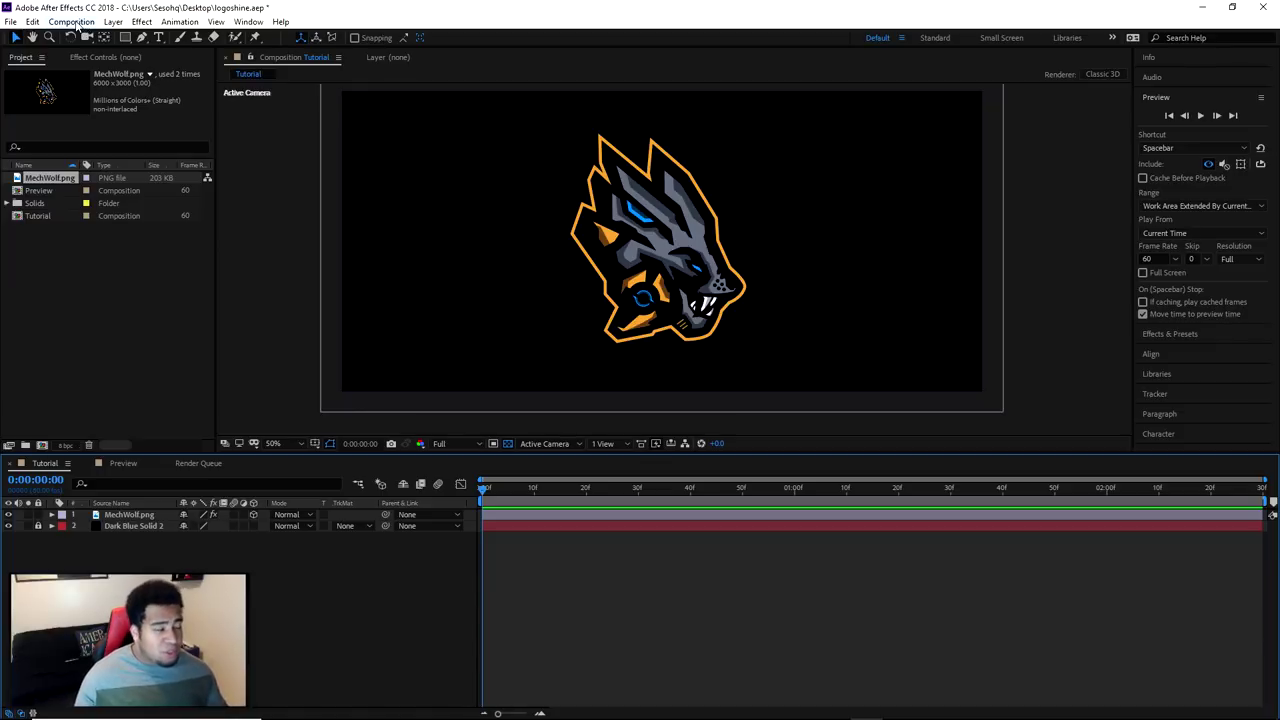
Add the Tutorial composition to the Render Queue and accept its render settings at Best quality, Full resolution and the comp's frame rate.
click(72, 22)
click(62, 131)
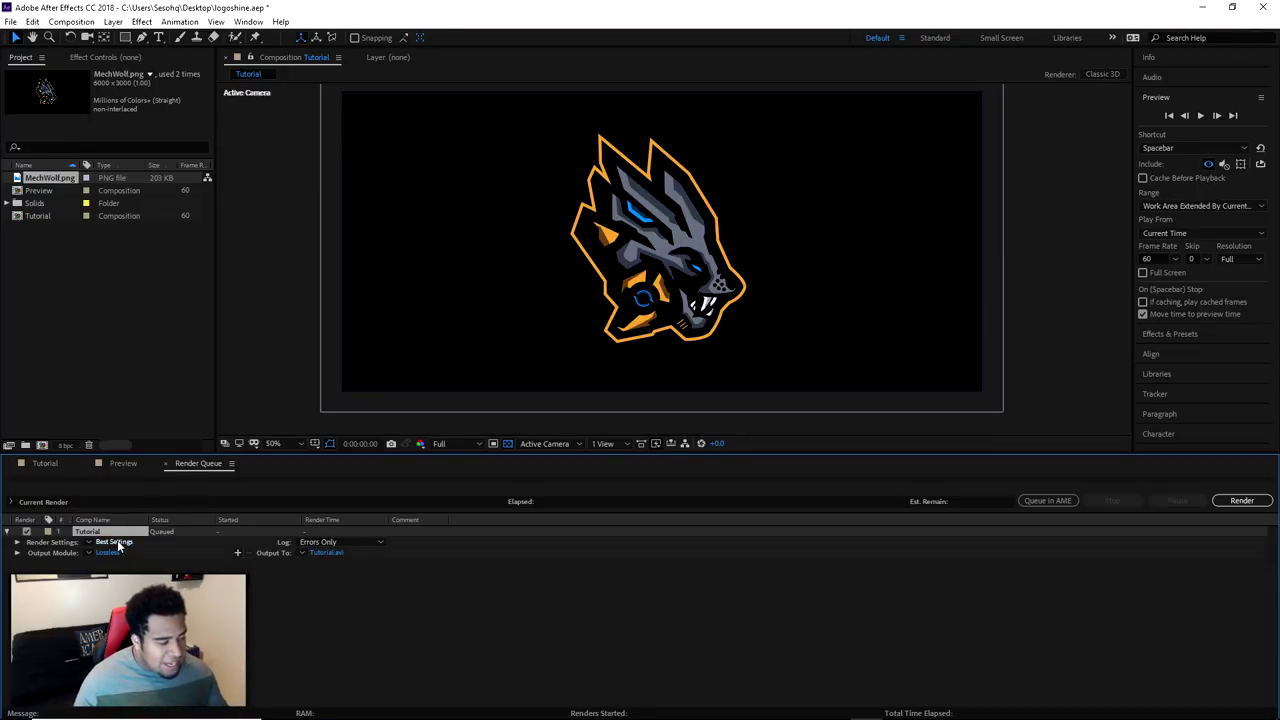
click(115, 542)
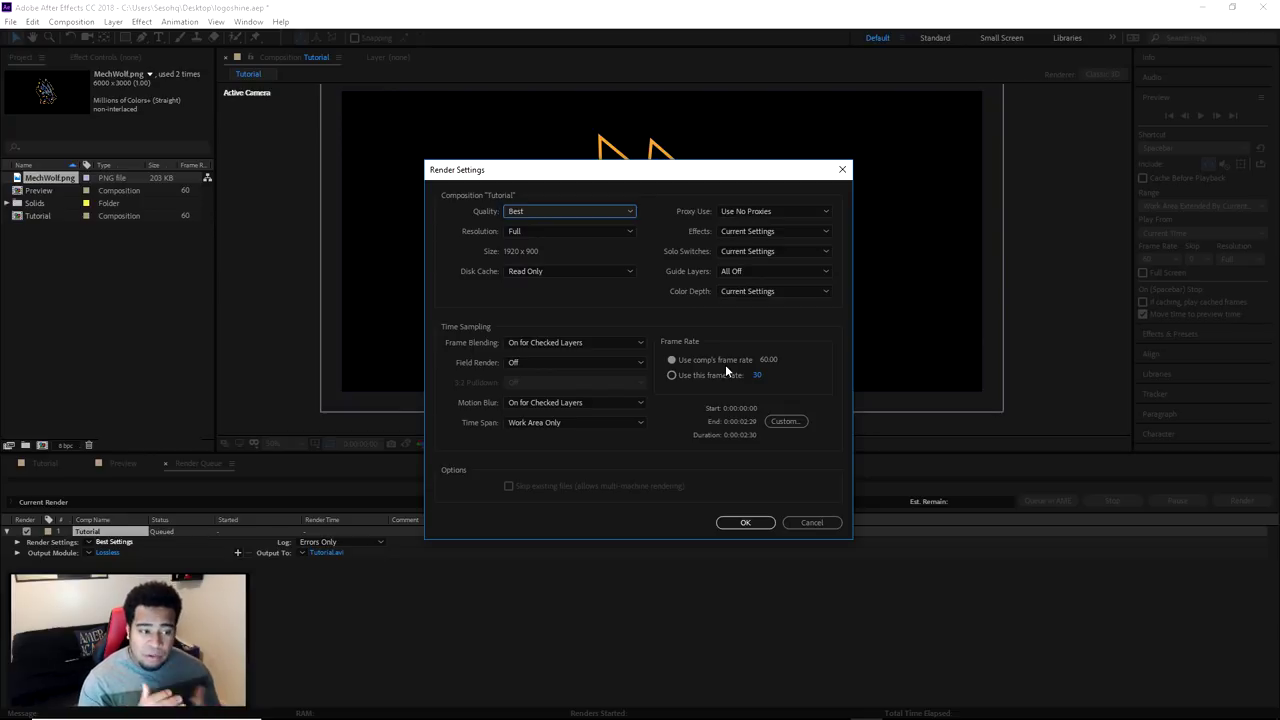
click(745, 522)
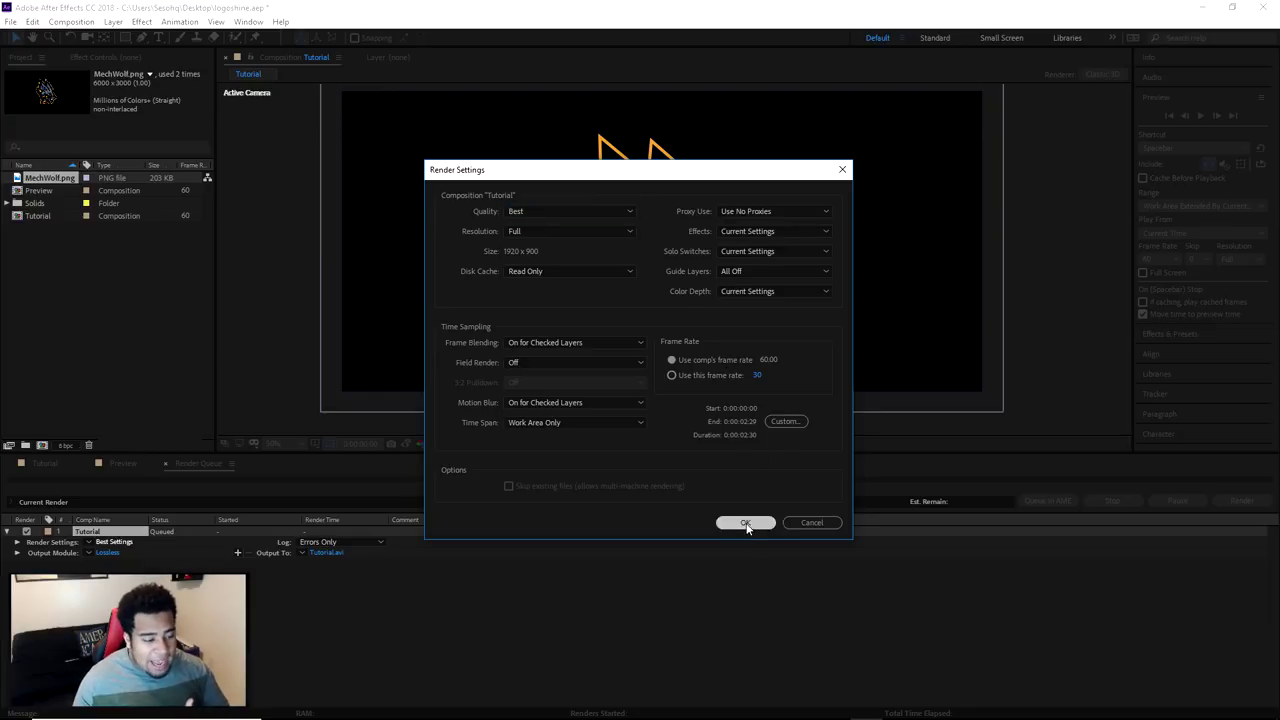
Check the frame rate in the Tutorial composition's settings and close them.
click(44, 463)
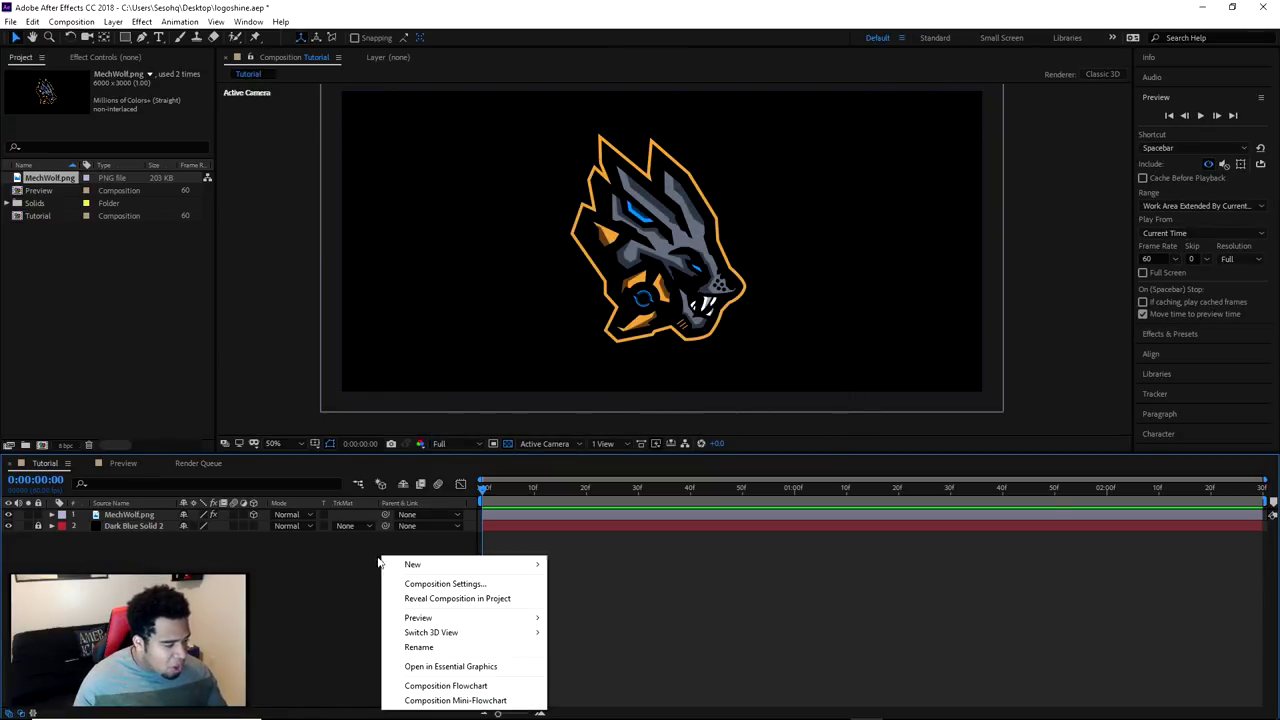
click(445, 583)
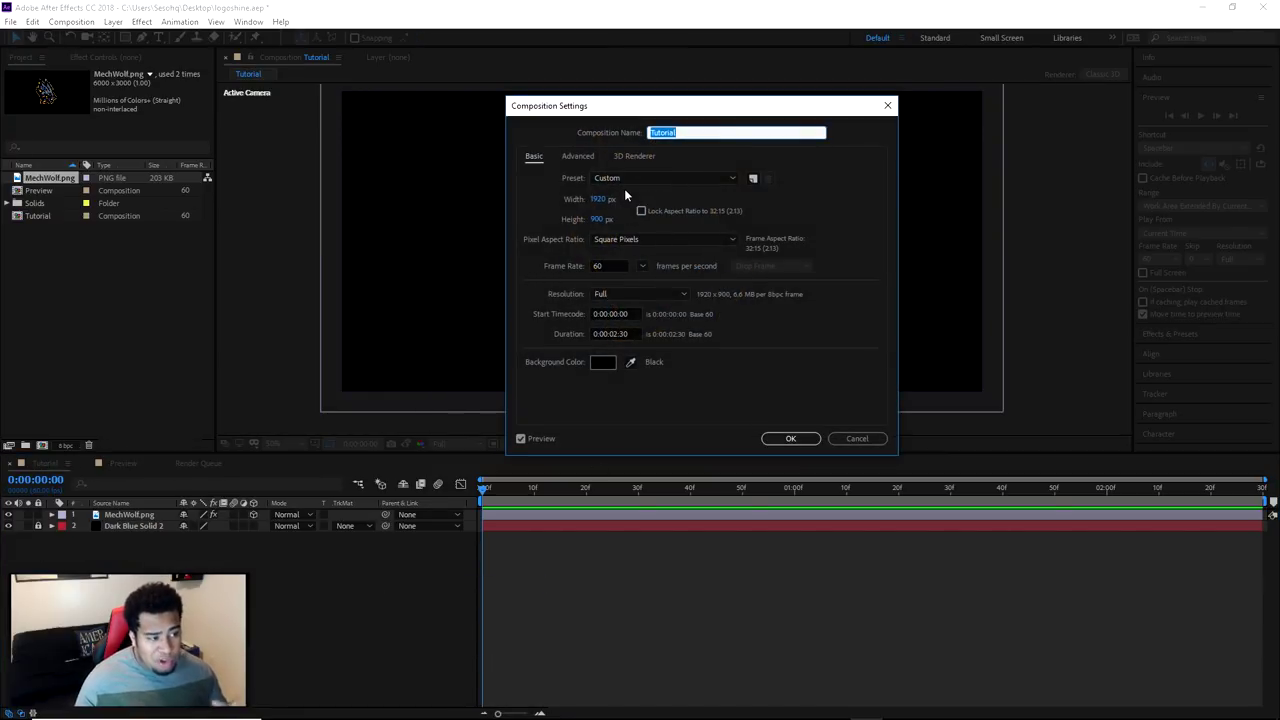
click(612, 265)
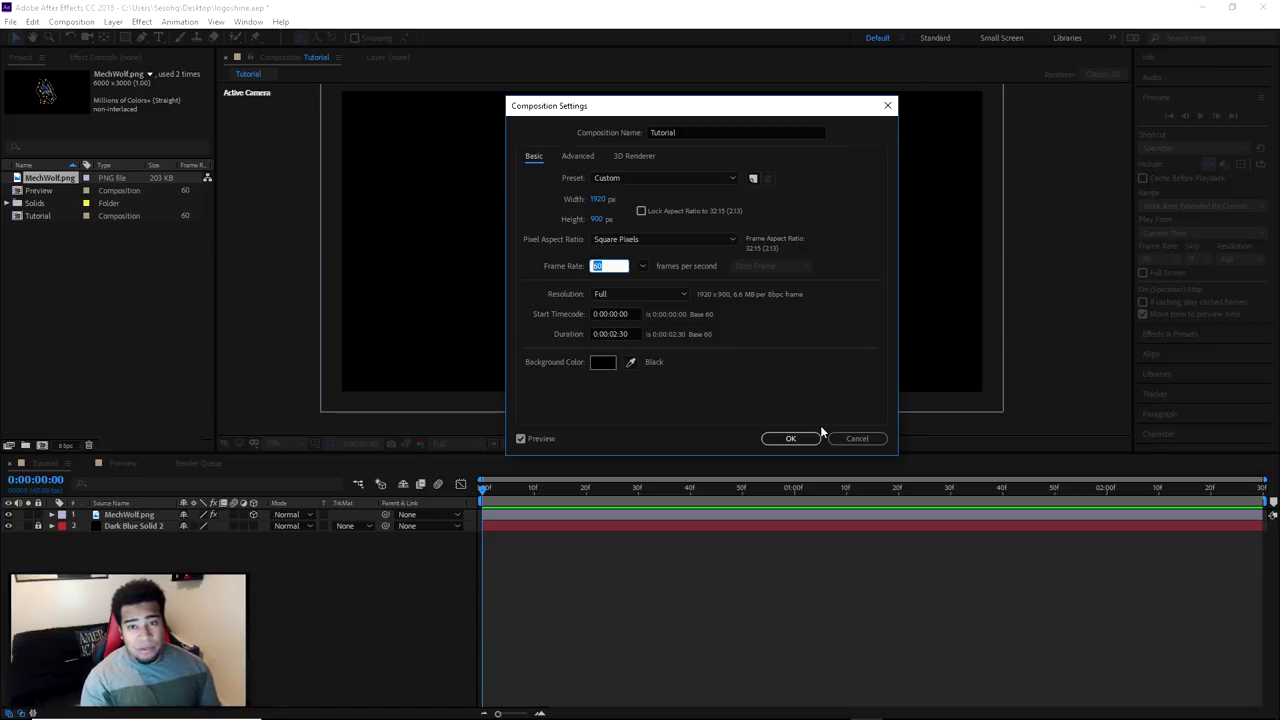
click(788, 437)
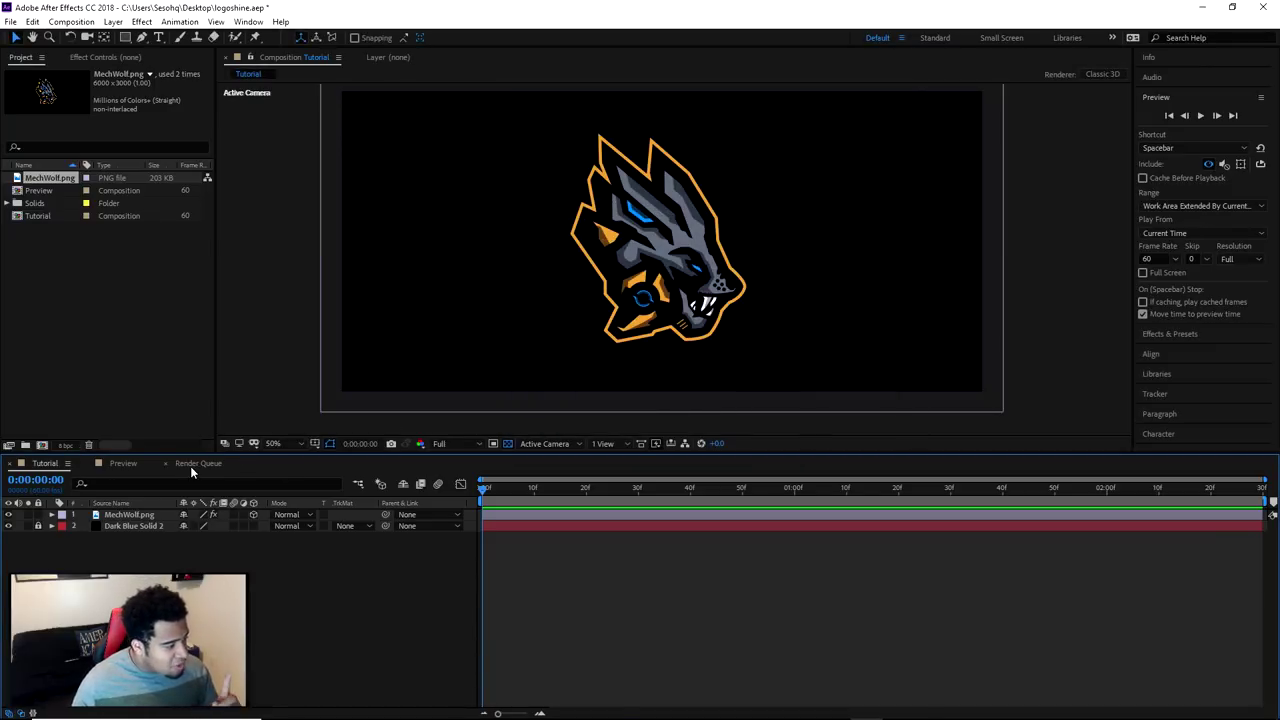
Set the Tutorial render item's output module to PNG Sequence with RGB + Alpha channels.
click(190, 466)
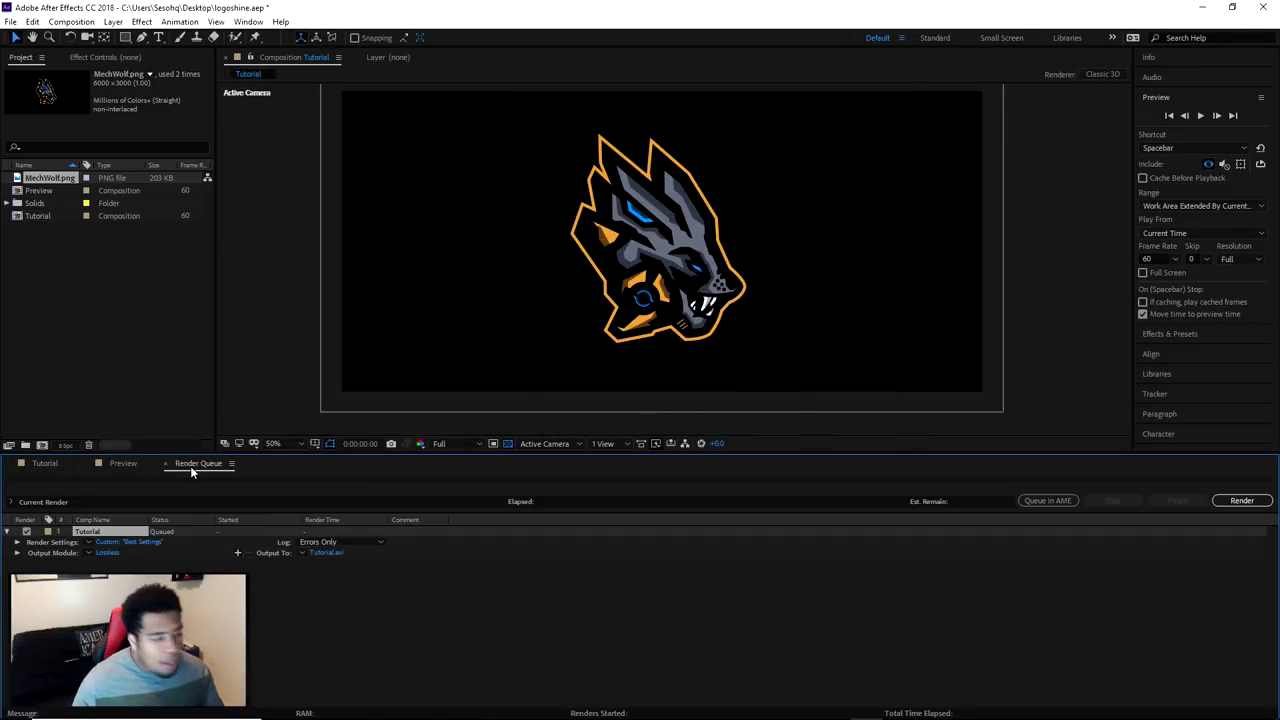
click(106, 551)
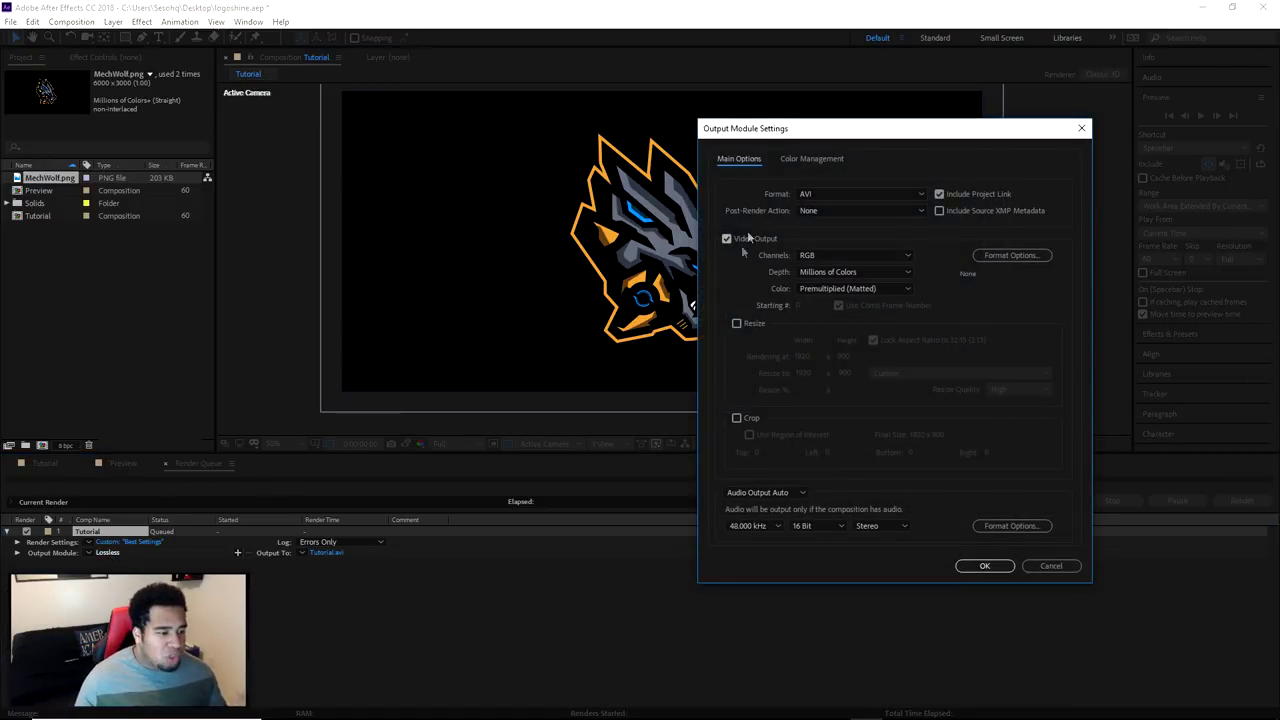
click(826, 190)
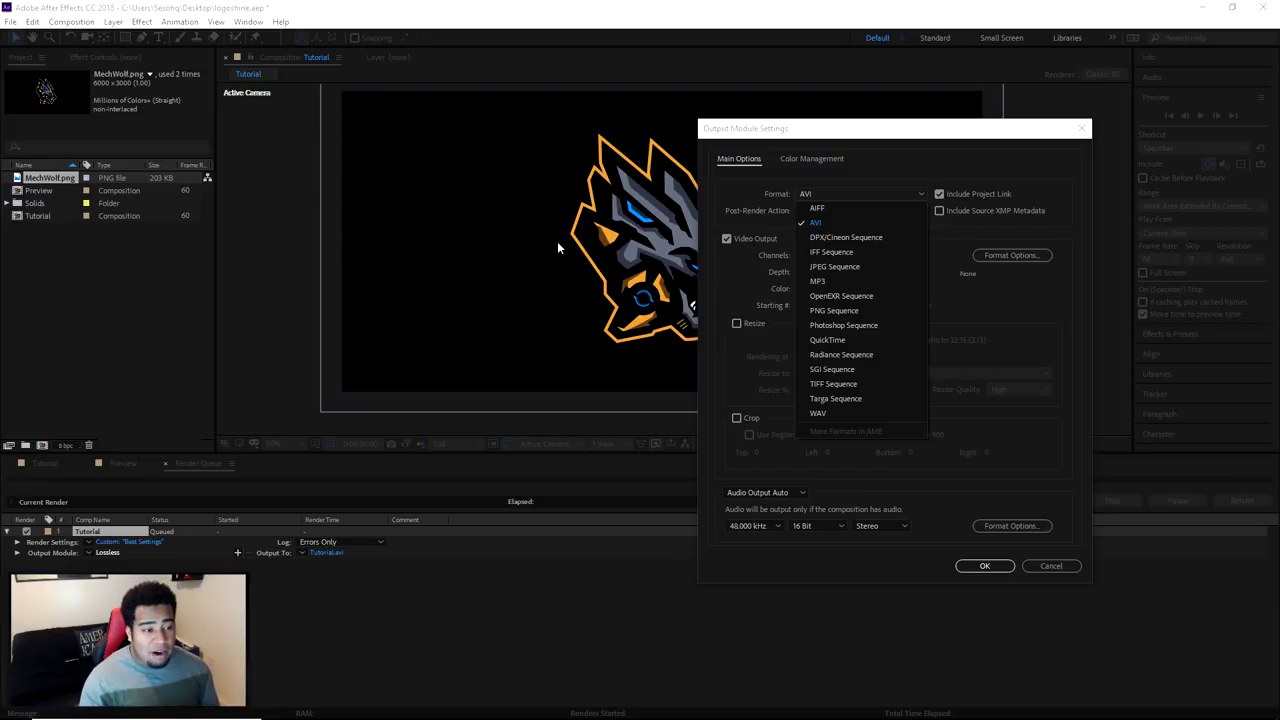
click(834, 310)
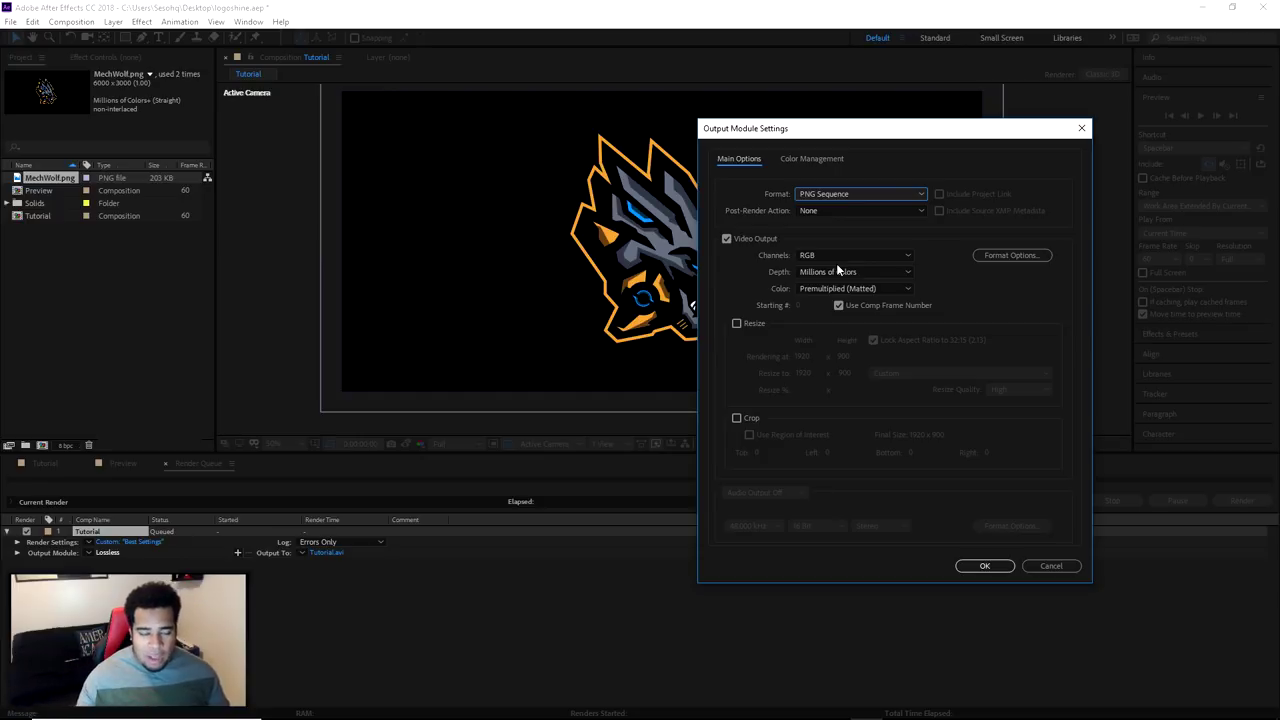
click(803, 256)
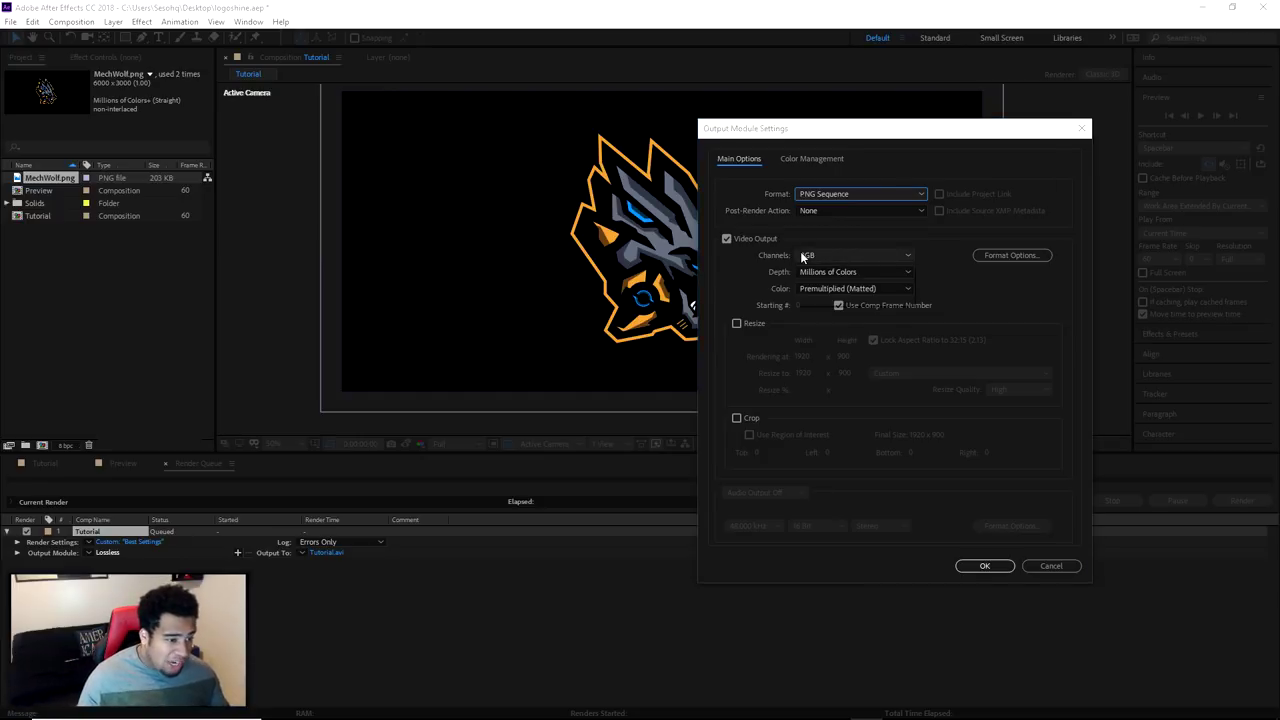
click(845, 300)
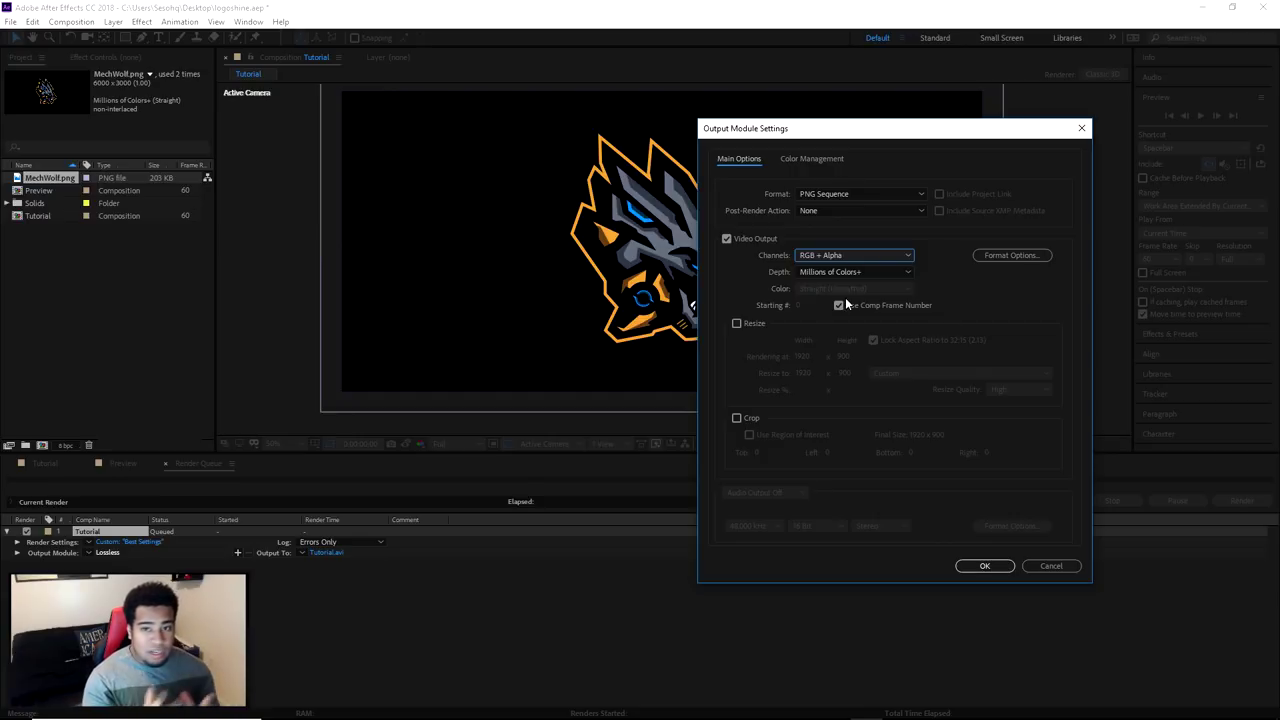
Change the output module format to JPEG Sequence with RGB channels and accept the settings.
click(833, 194)
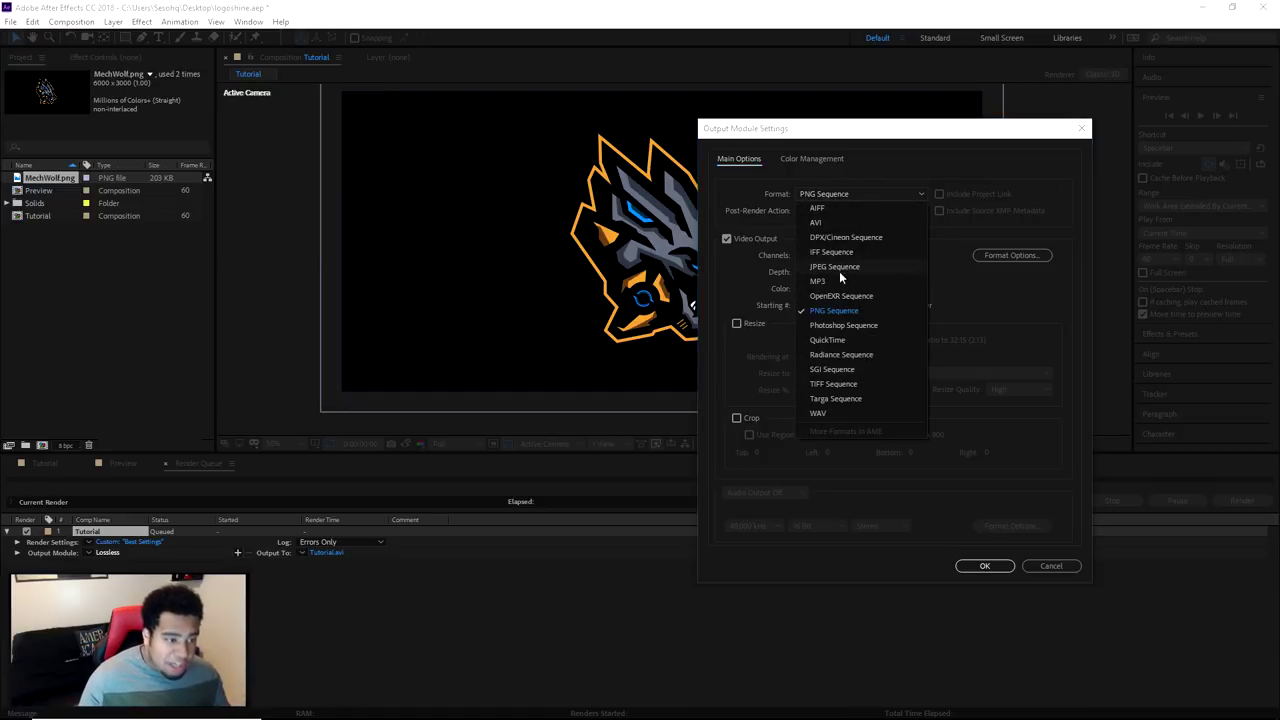
click(839, 268)
click(833, 258)
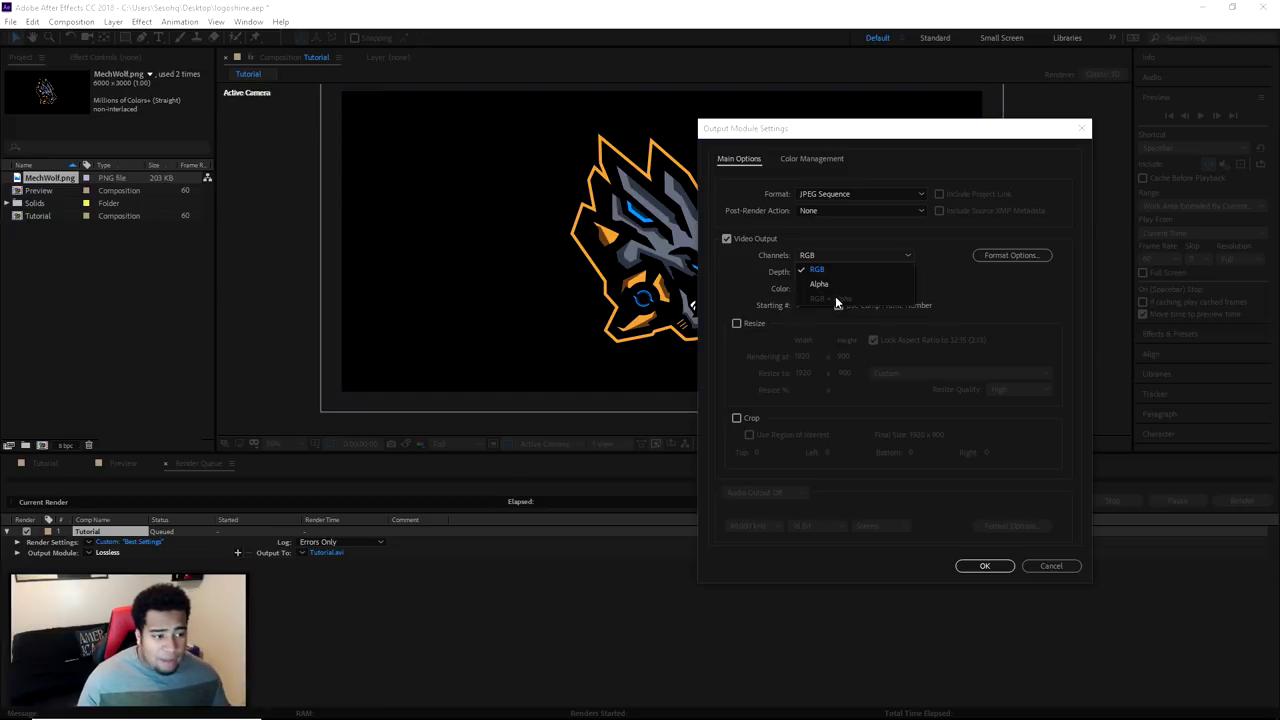
click(967, 285)
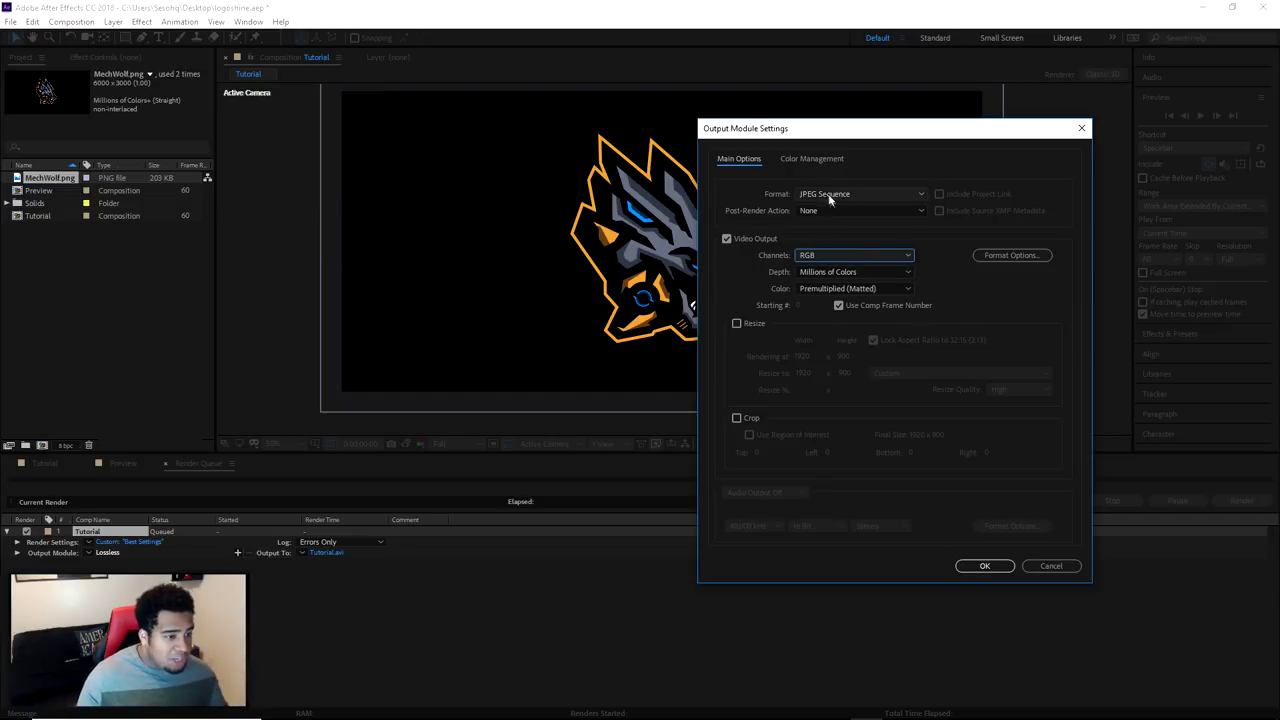
click(985, 566)
Create a folder named Shine inside the Desktop's ok folder while choosing the render output location.
click(355, 553)
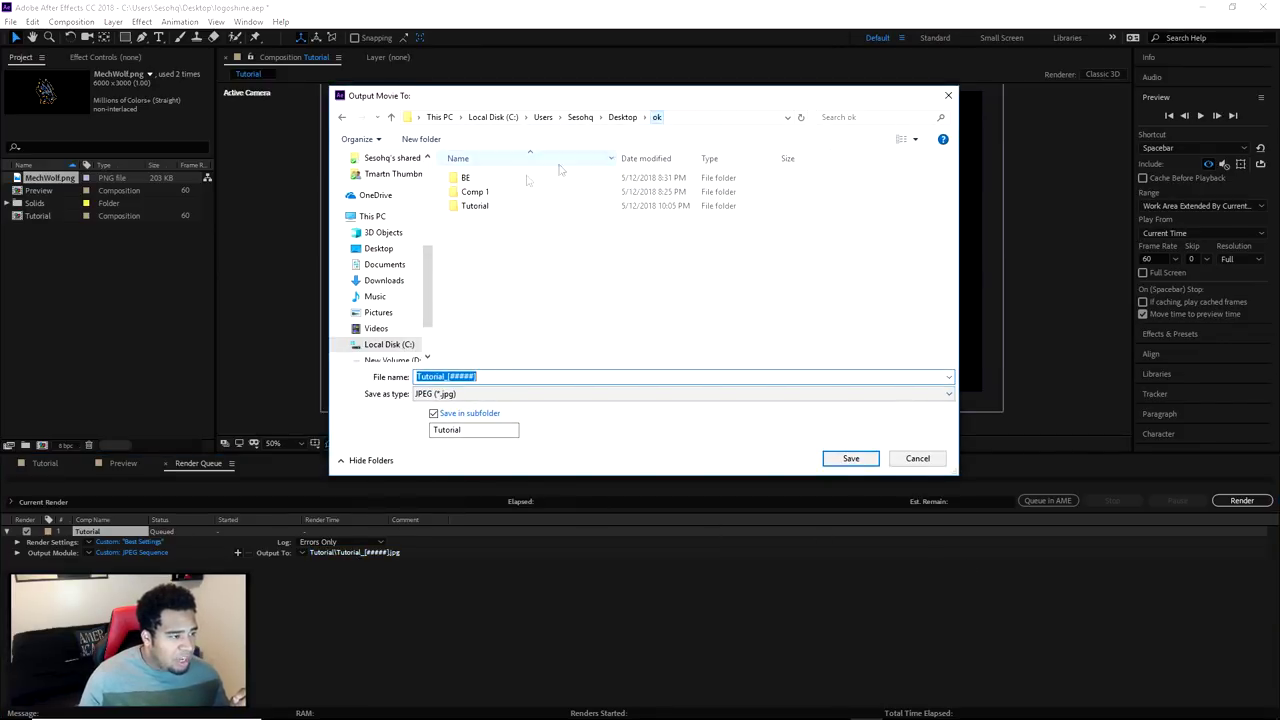
double_click(486, 205)
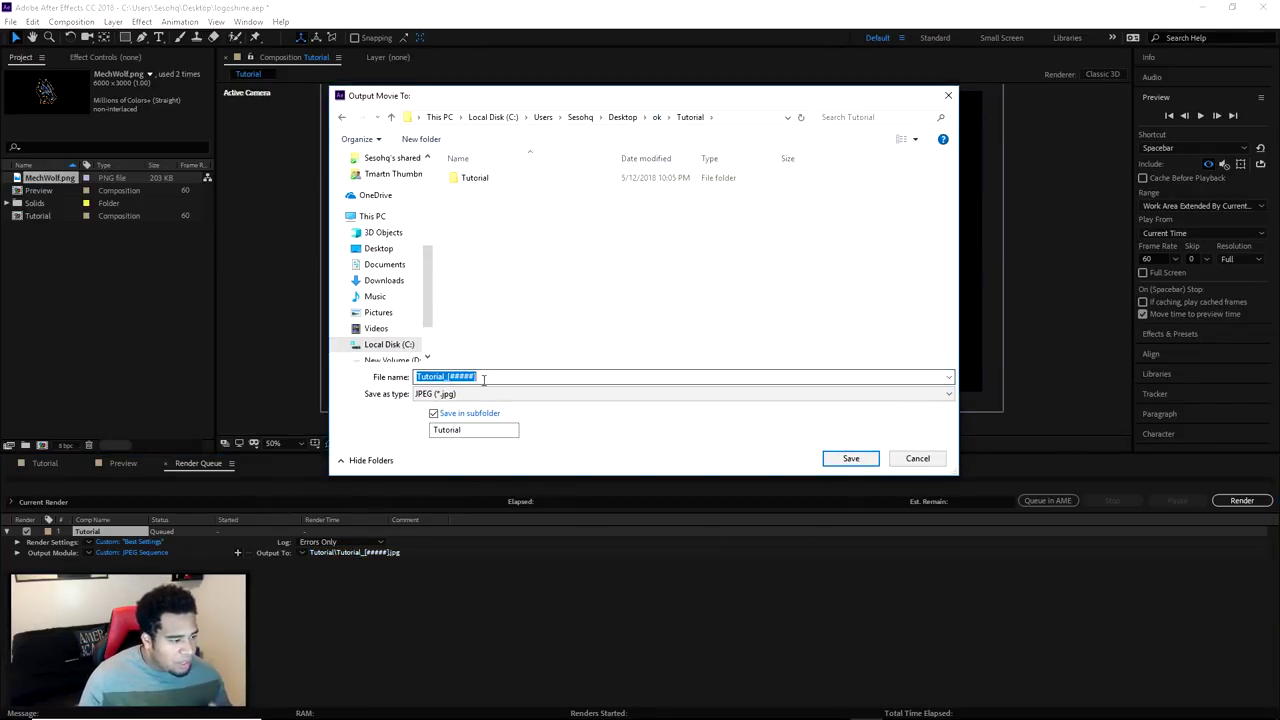
double_click(485, 180)
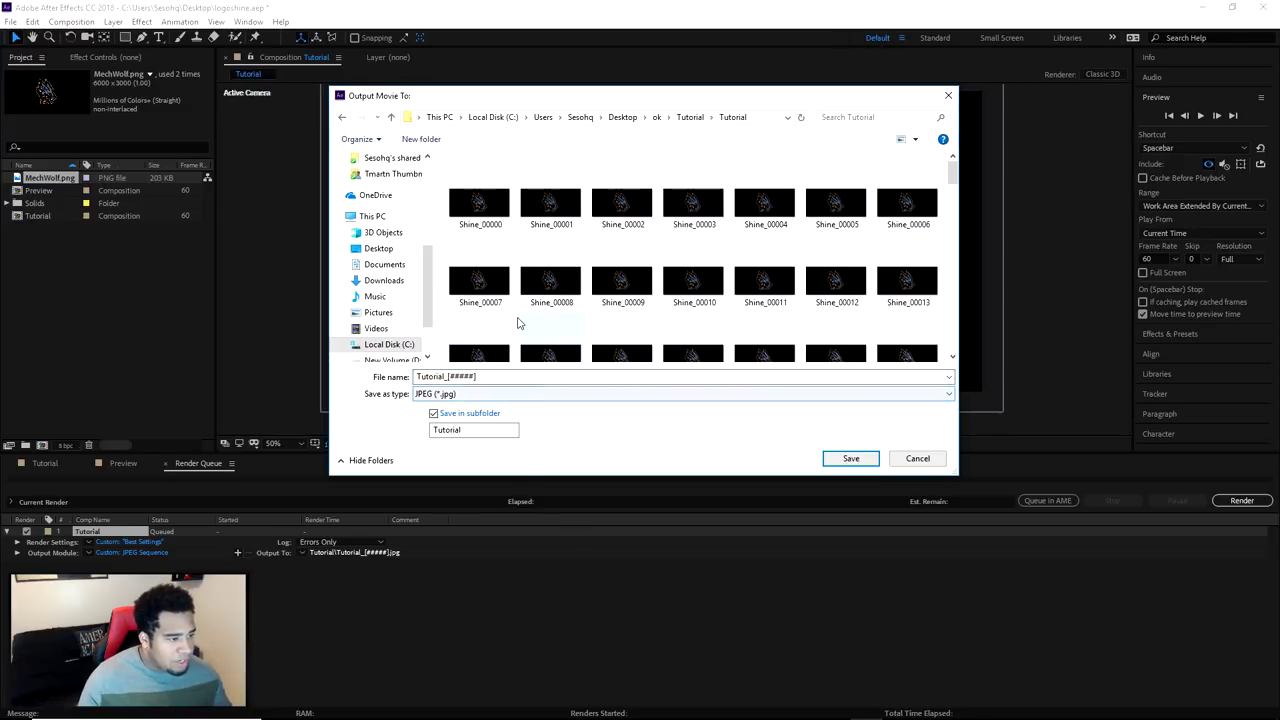
key(BackSpace)
right_click(512, 205)
click(662, 117)
right_click(535, 259)
mouse_move(434, 420)
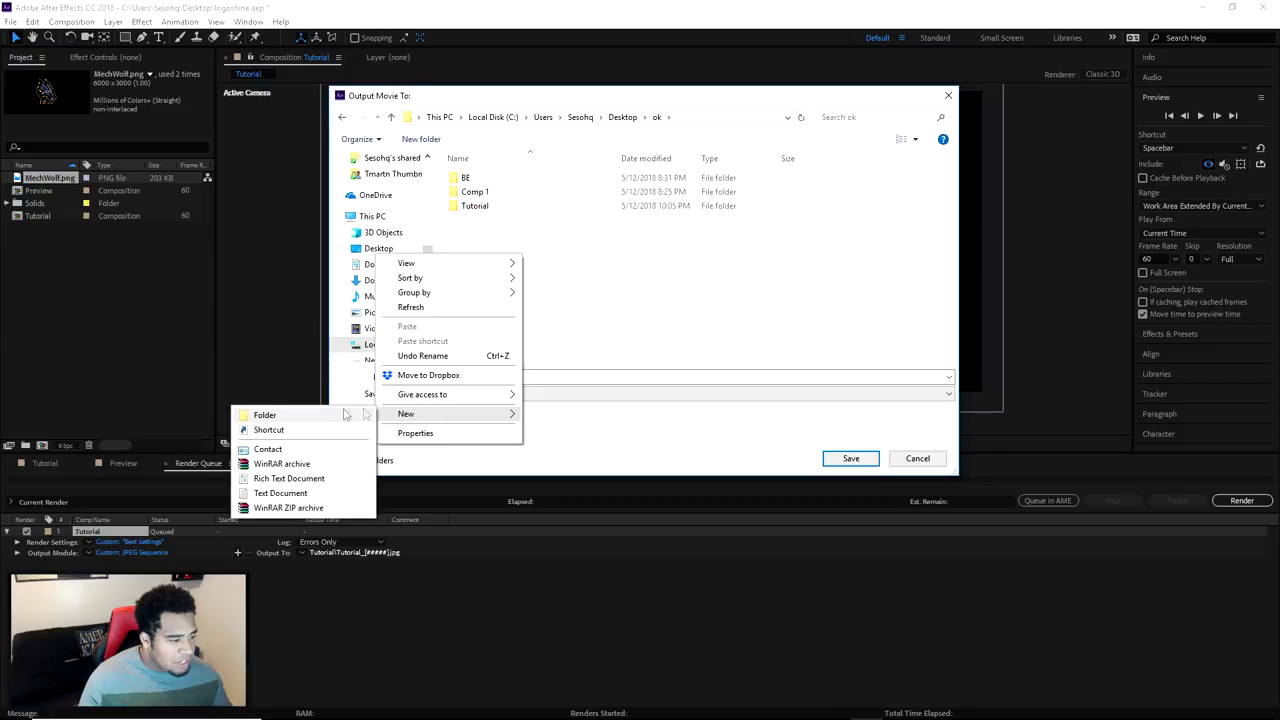
click(300, 415)
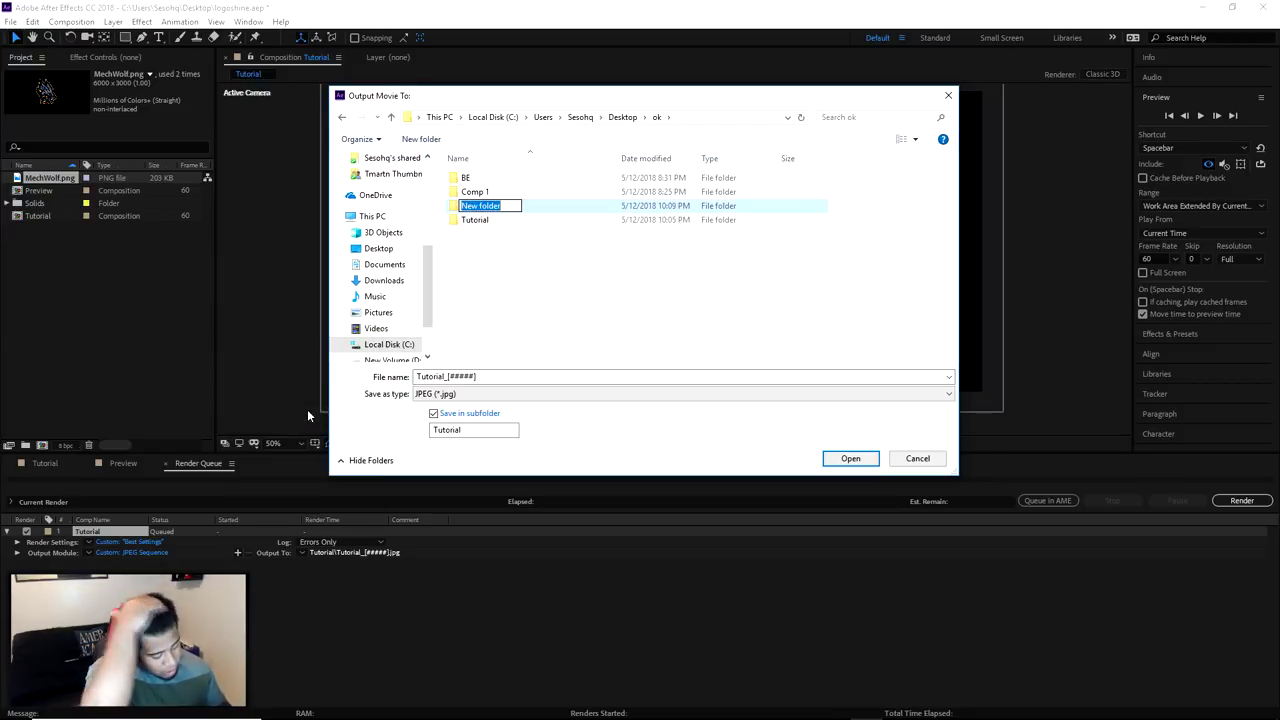
text(Shine)
key(Return)
Save the output in the Shine folder under the file name Shine, within a Tutorial subfolder, and start the render.
double_click(478, 193)
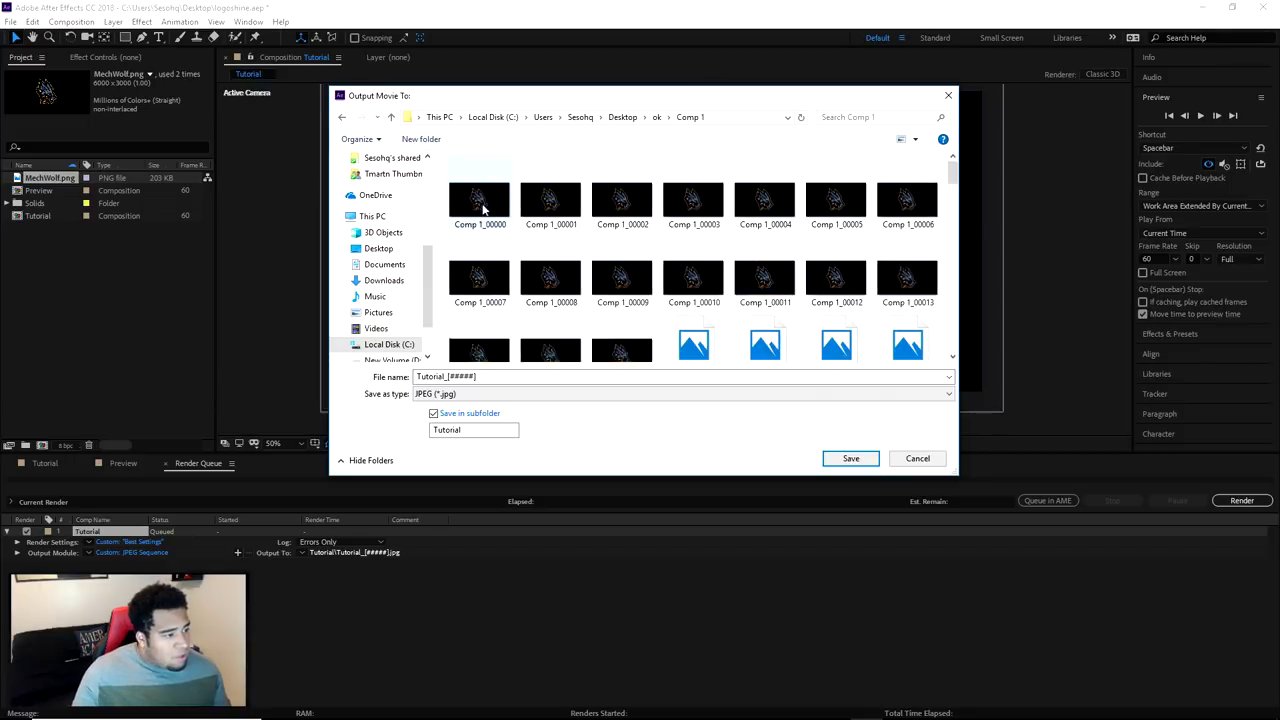
click(488, 375)
text(Shine)
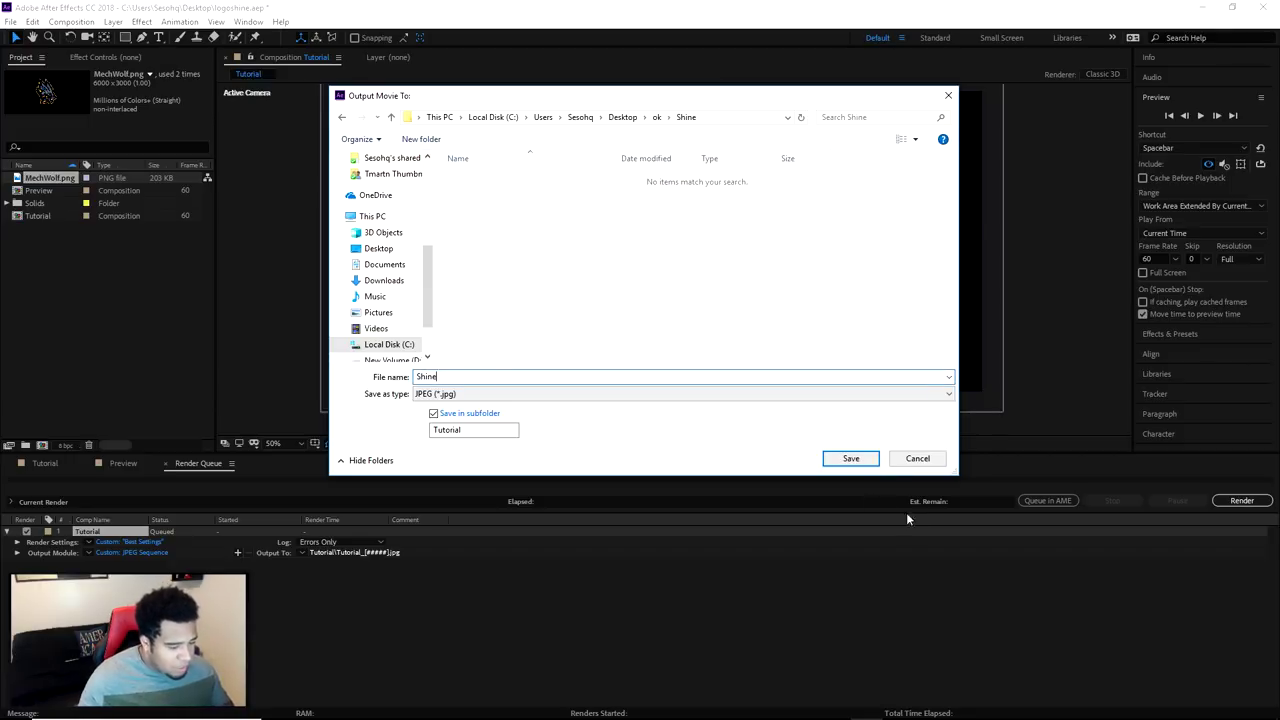
click(854, 464)
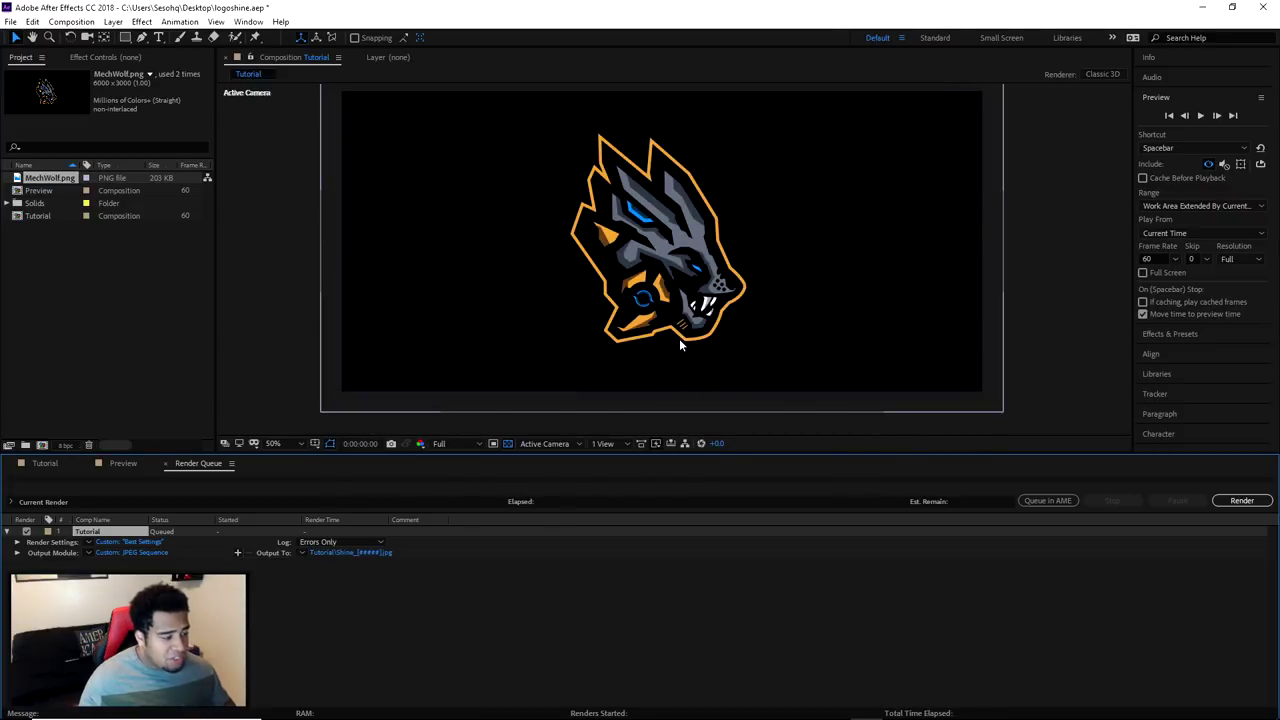
click(1243, 503)
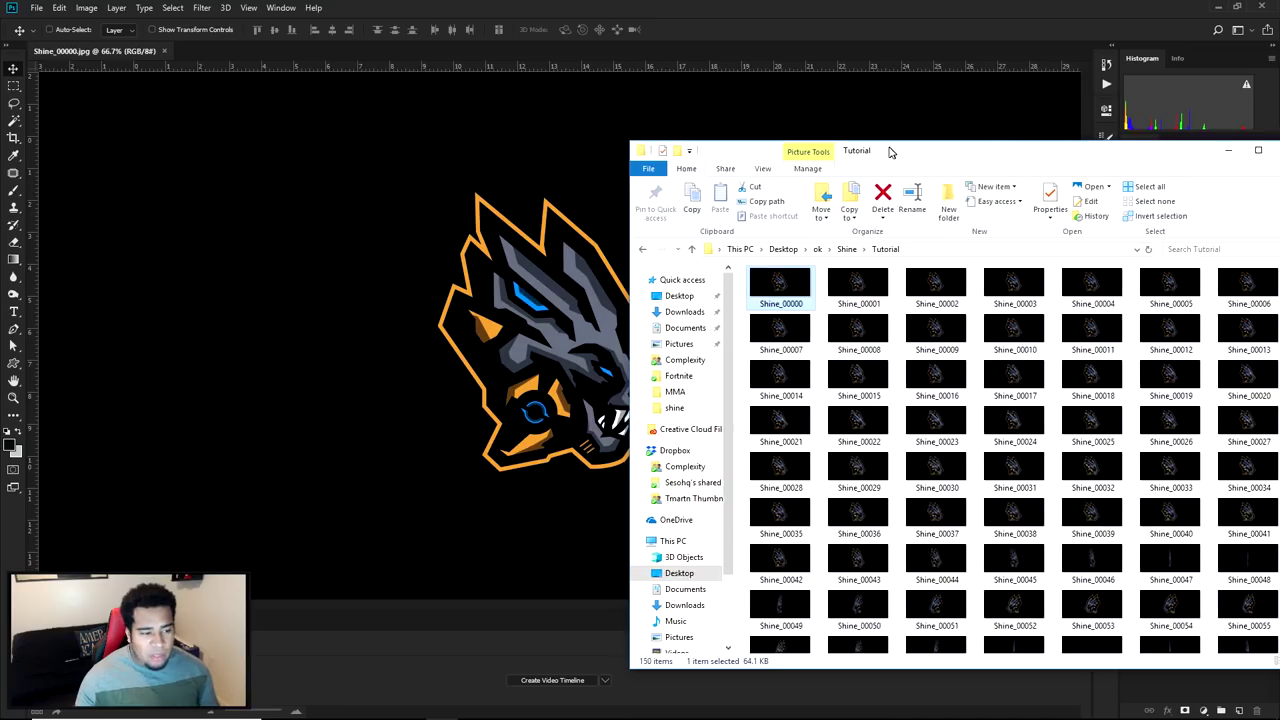
Open the rendered frame Shine_00001 from the Tutorial folder as a separate document in Photoshop.
drag(890, 151, 875, 151)
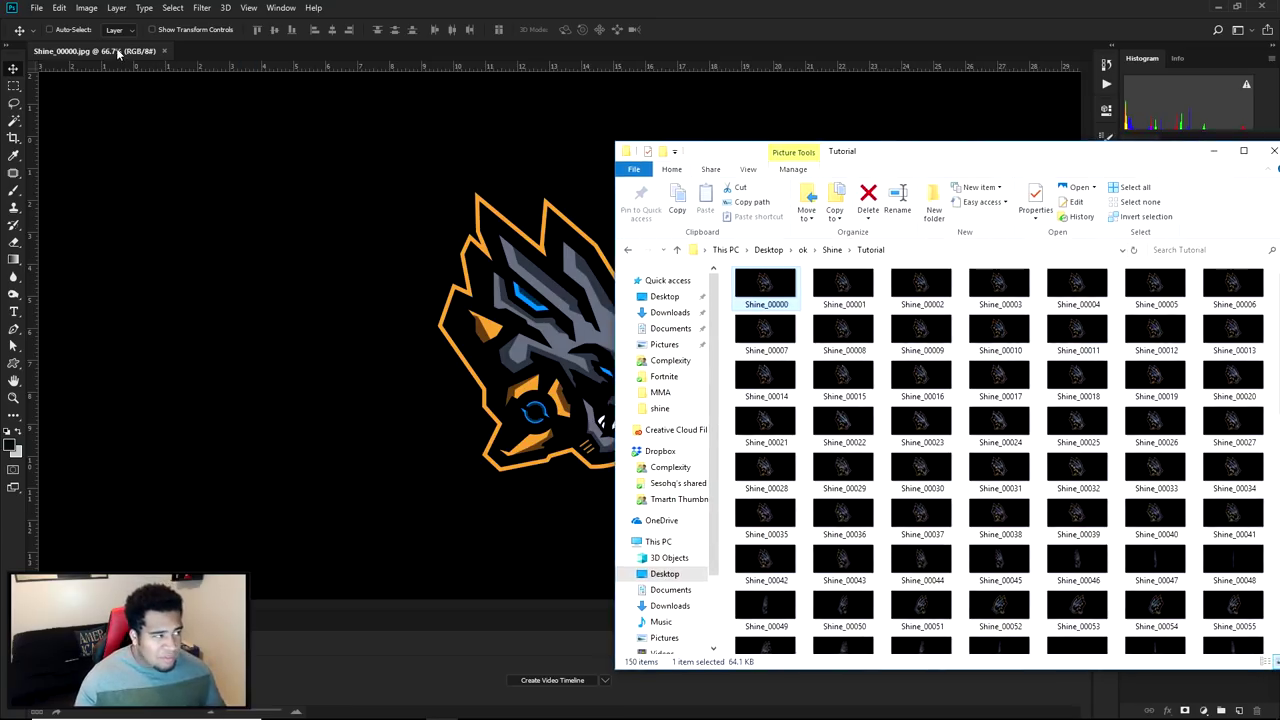
drag(843, 285, 235, 55)
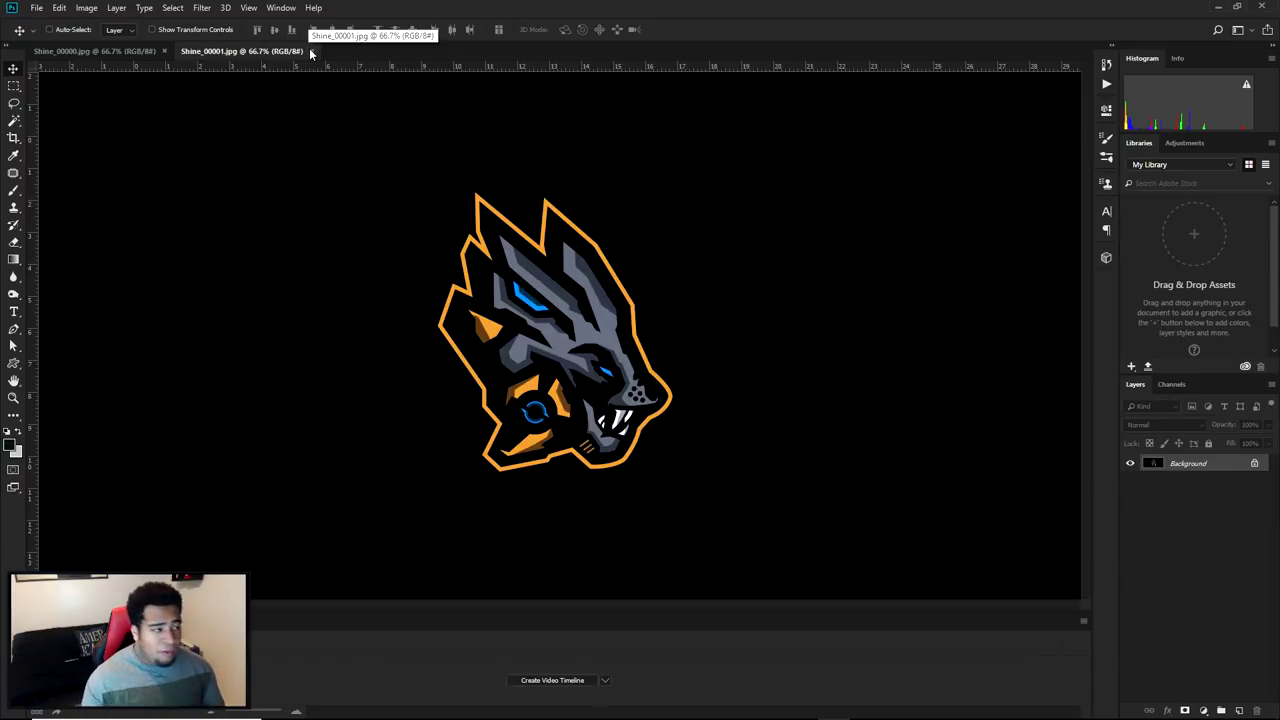
Try the different color themes in the Interface preferences and cancel the dialog.
click(59, 7)
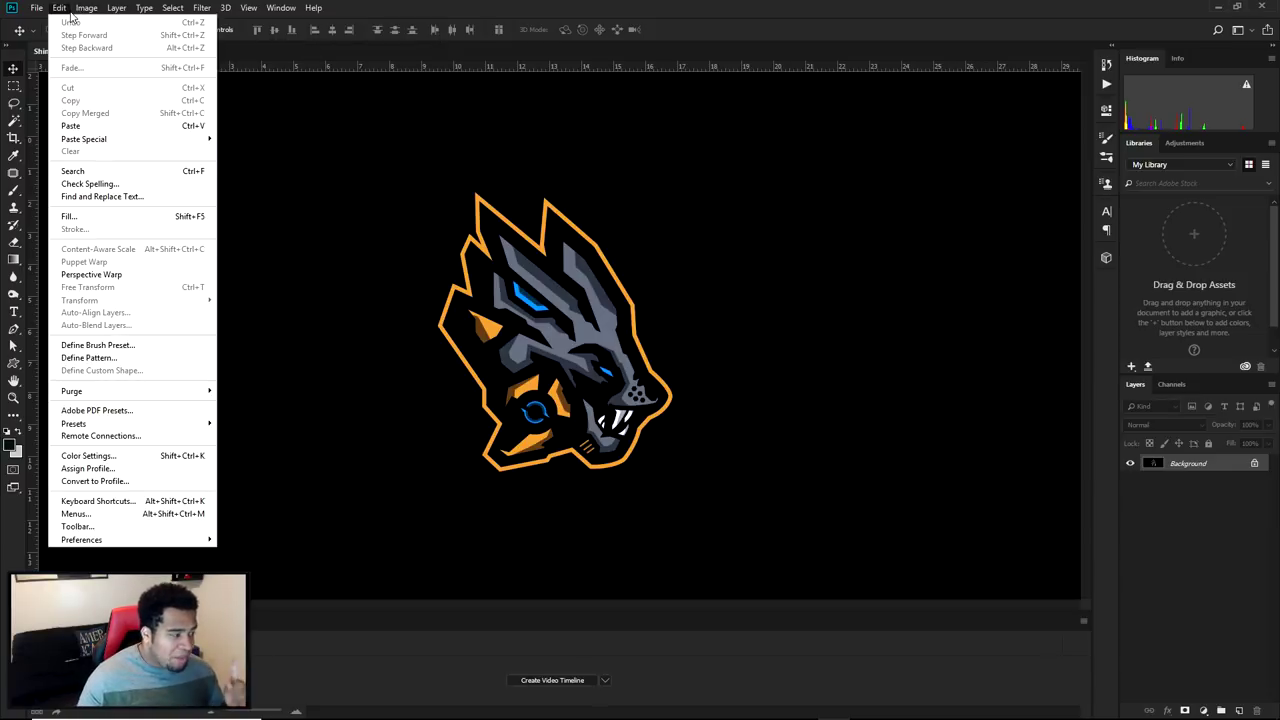
mouse_move(150, 539)
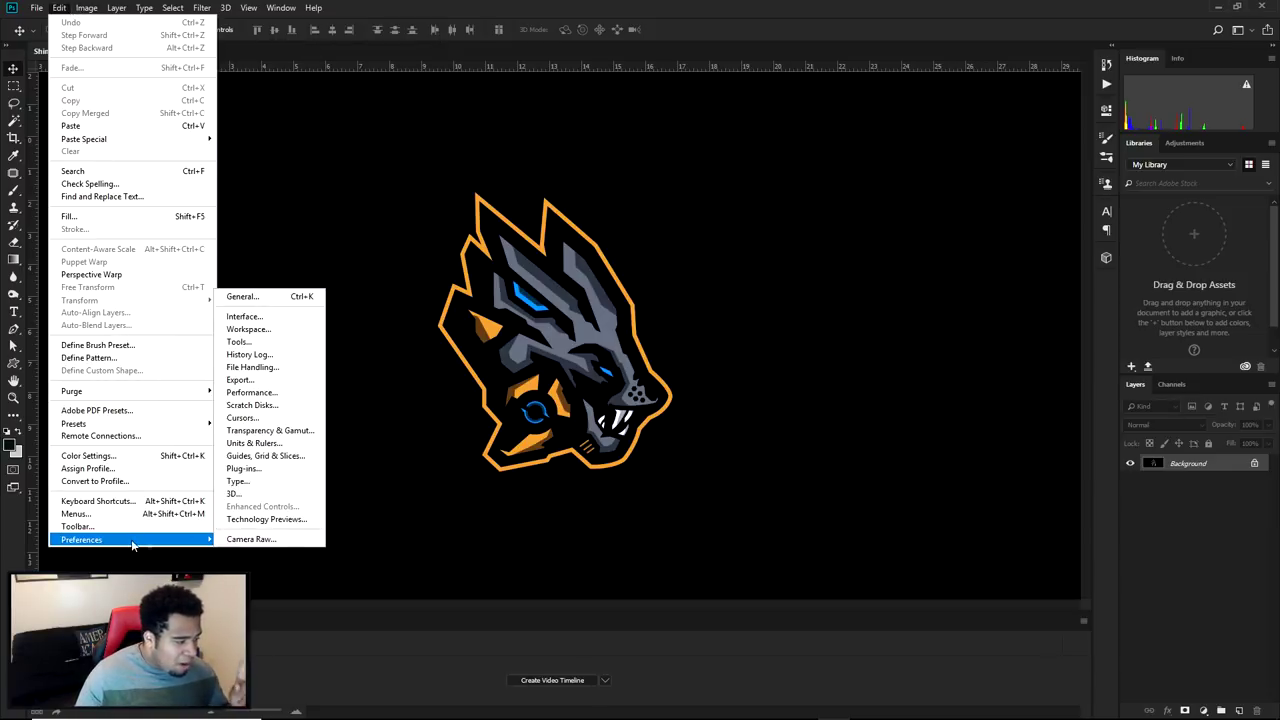
click(245, 318)
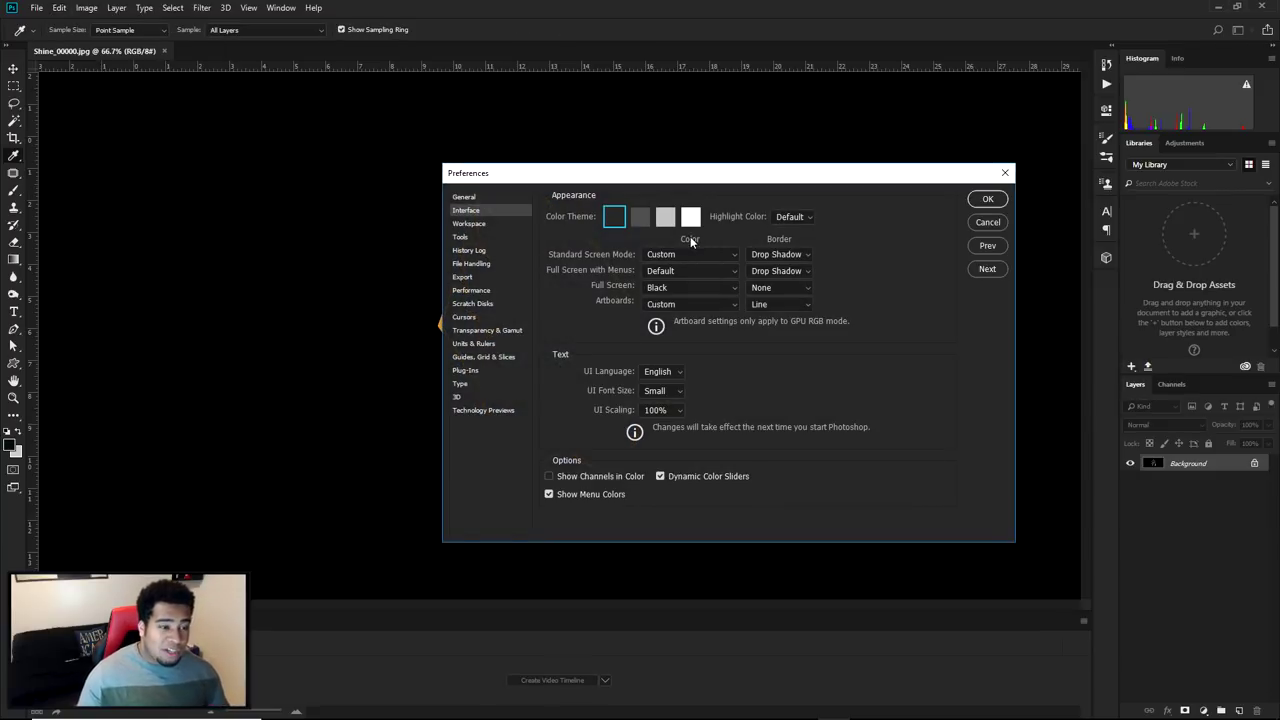
click(697, 219)
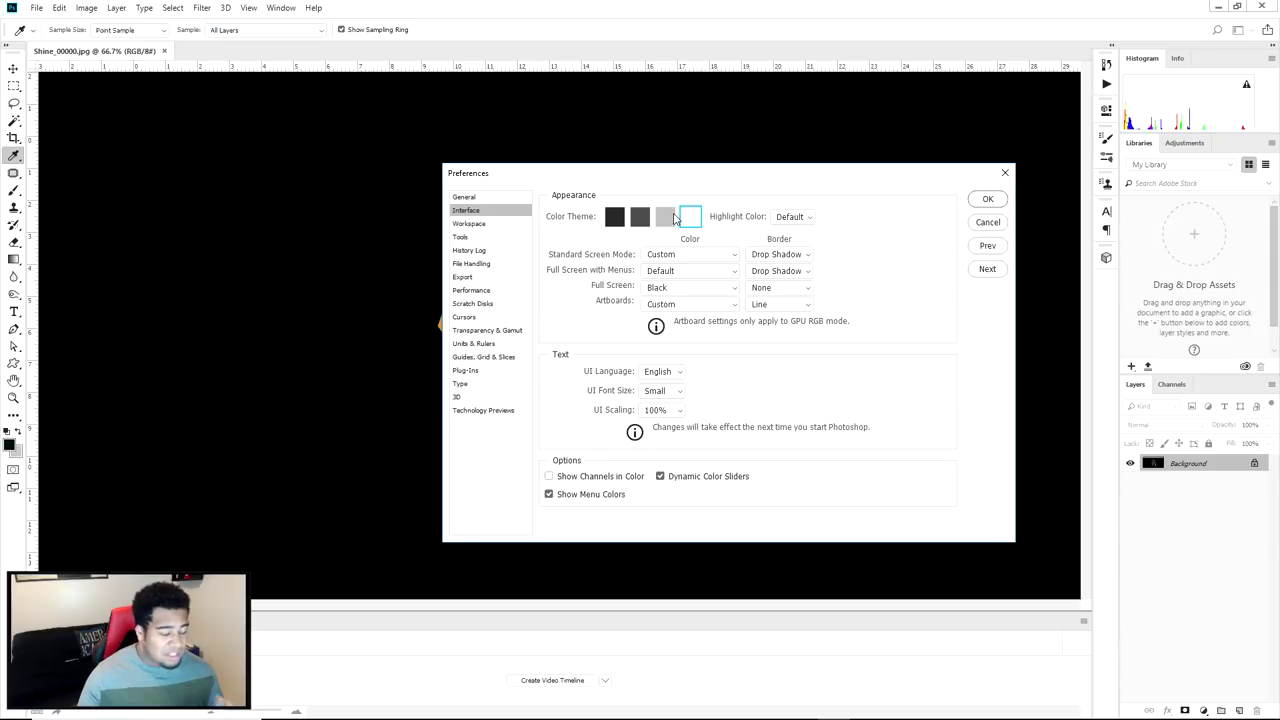
click(670, 219)
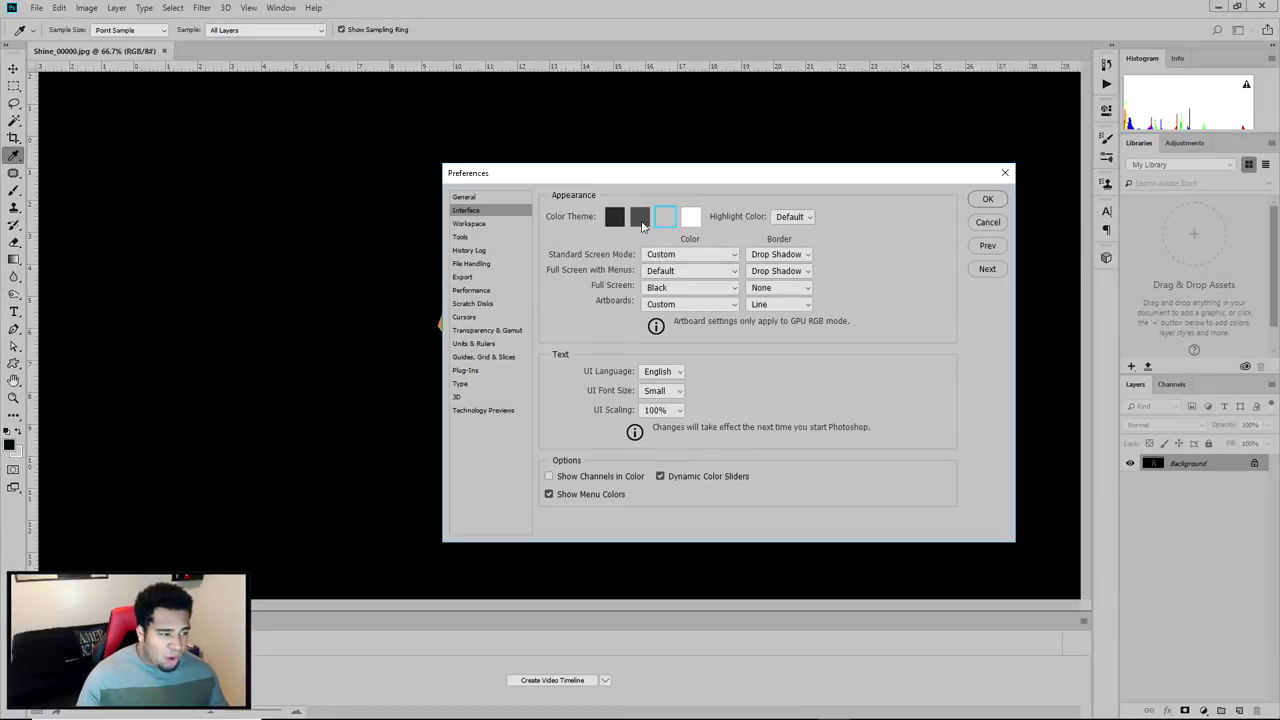
click(642, 226)
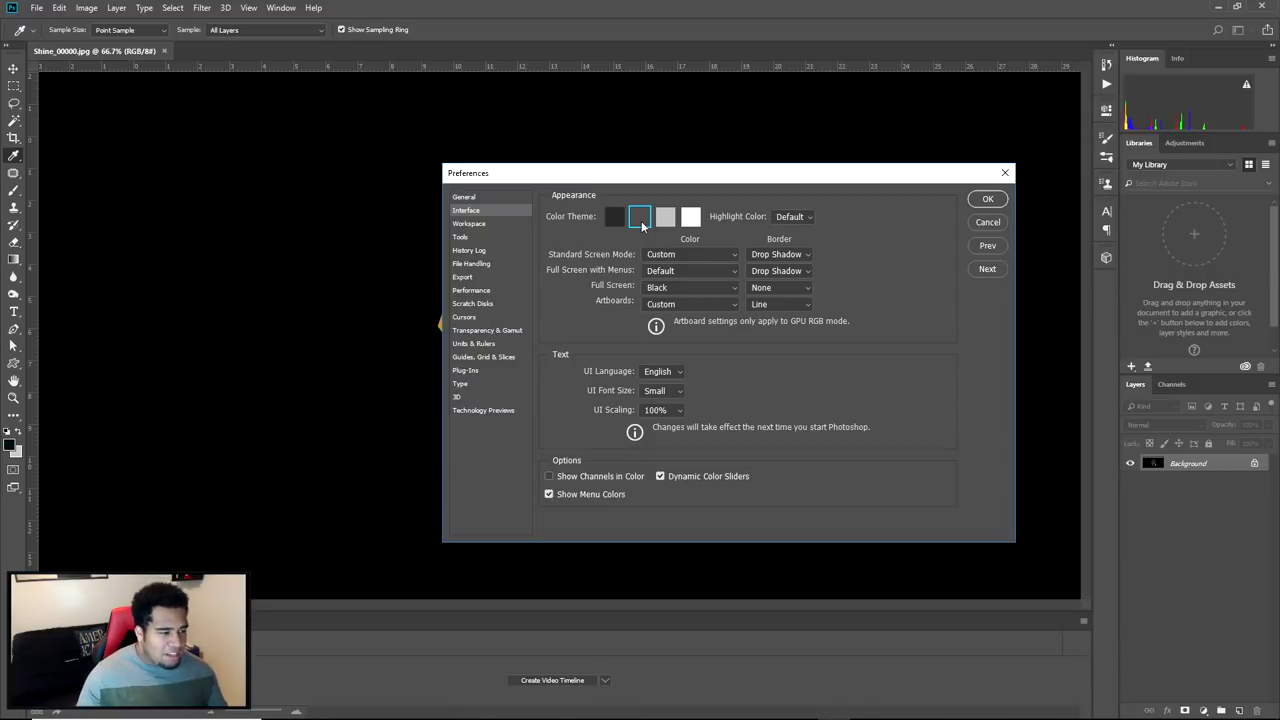
click(616, 220)
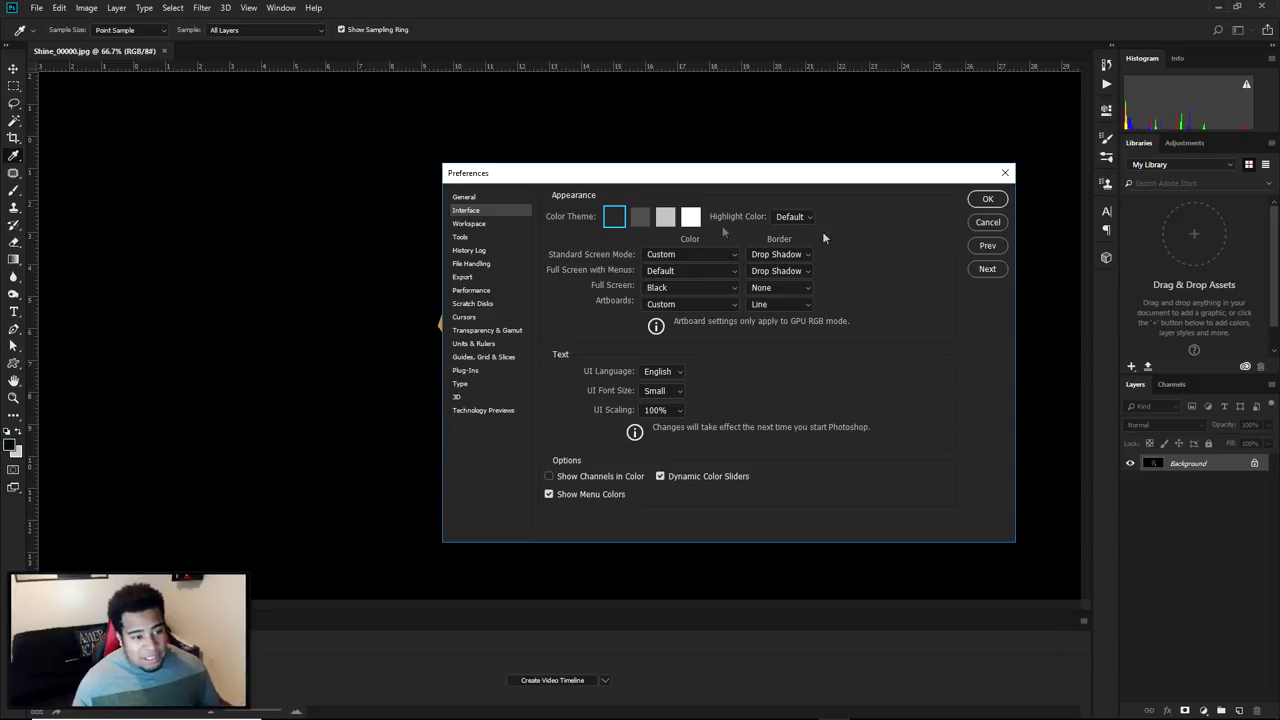
click(988, 222)
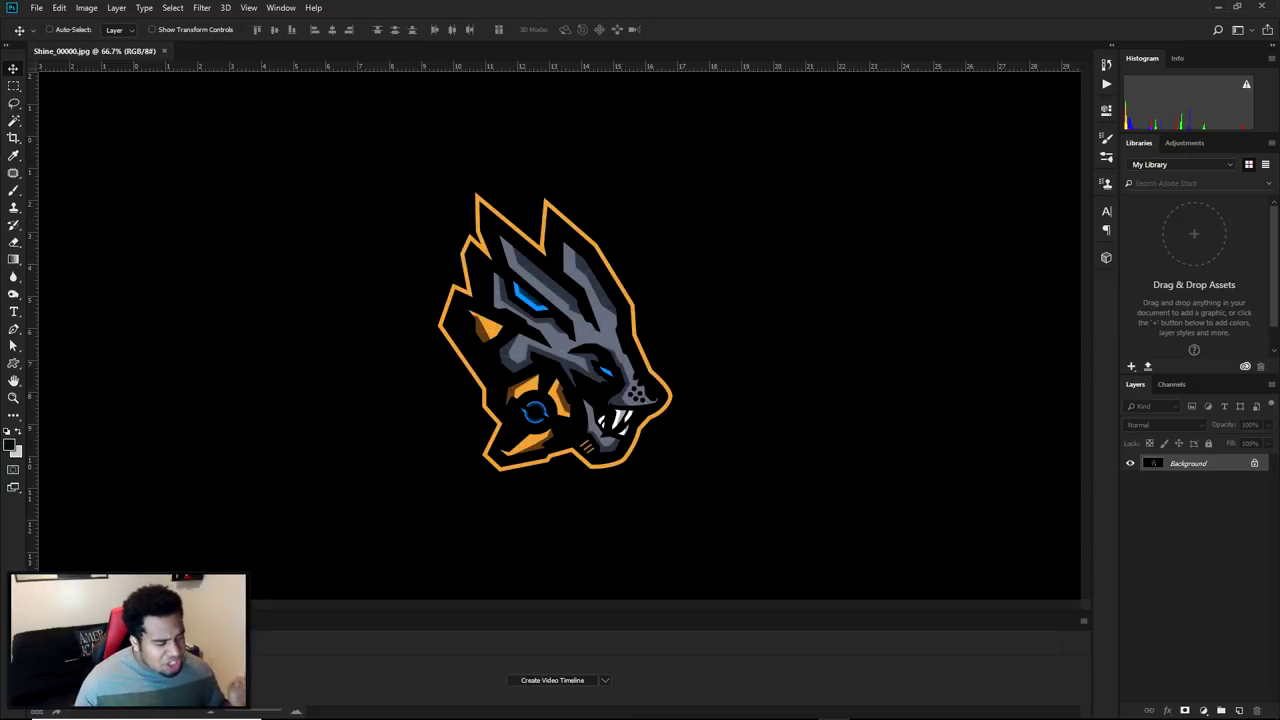
Check the workspace list for Motion and convert the locked Background into a regular layer named Layer 0.
click(286, 9)
mouse_move(306, 36)
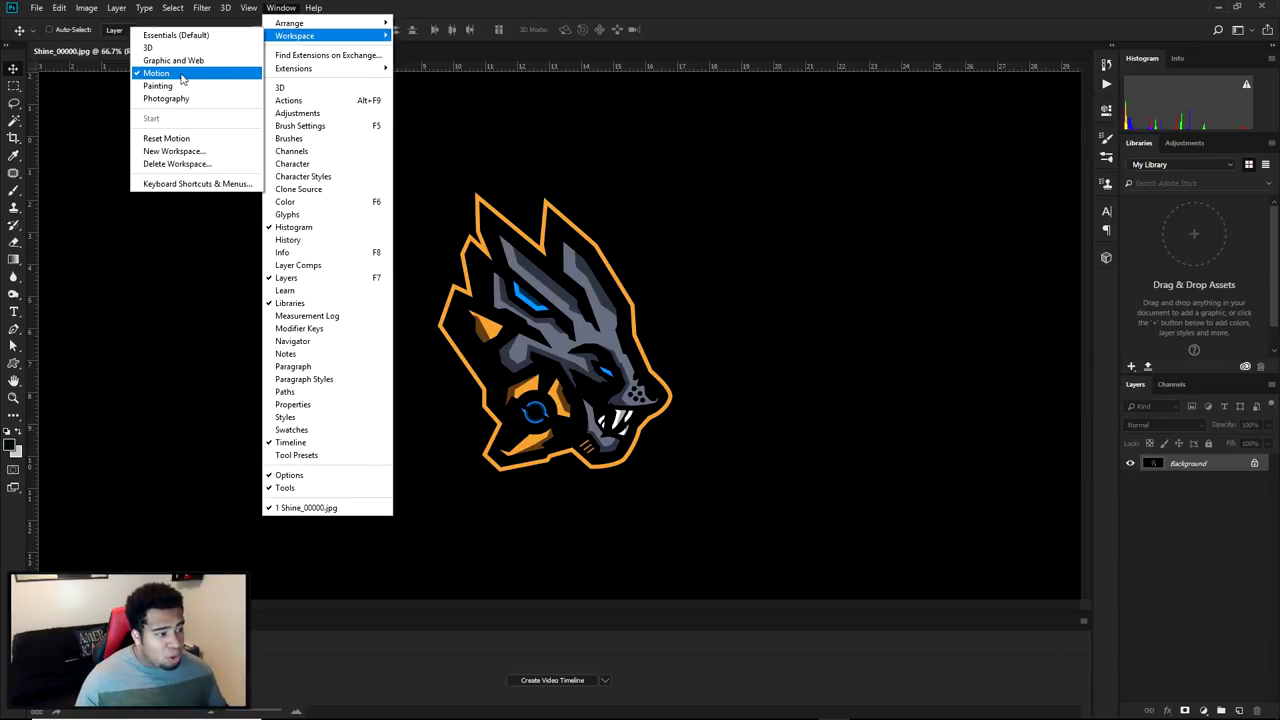
click(723, 202)
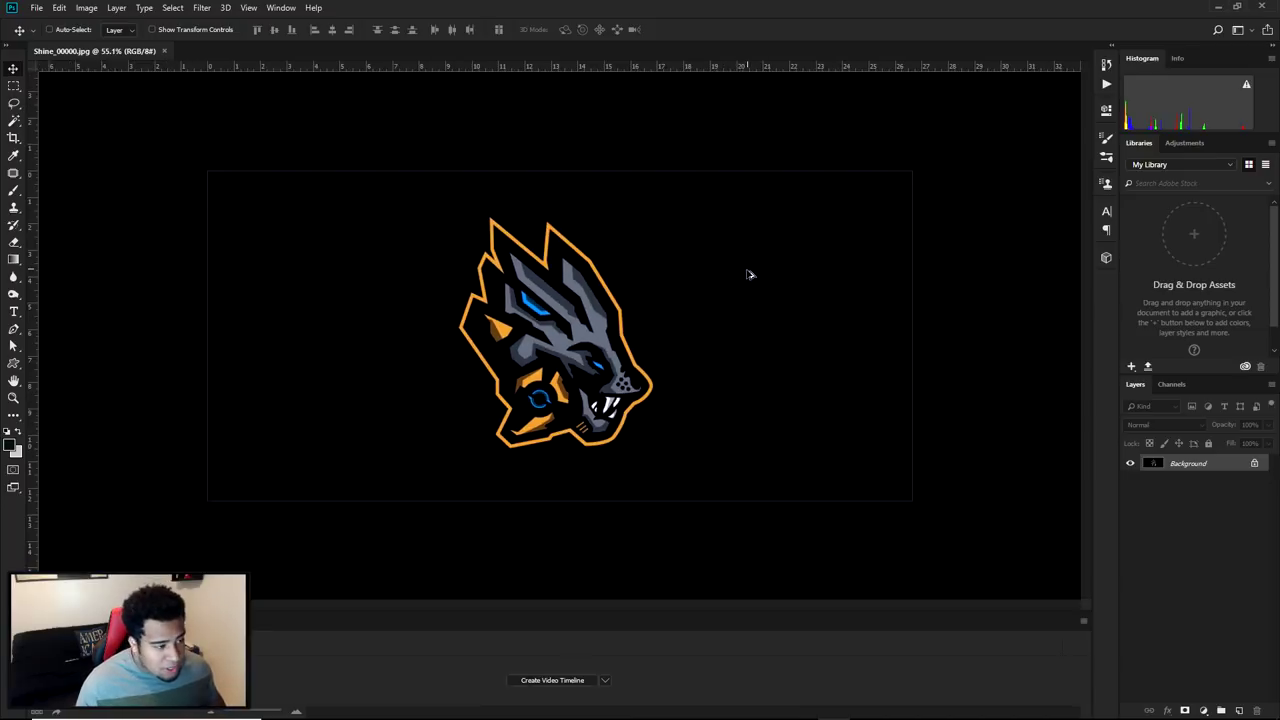
double_click(1233, 465)
key(Return)
Create a new video layer from file, using the image sequence starting at Shine_00000 in the Shine folder's Tutorial subfolder.
click(88, 8)
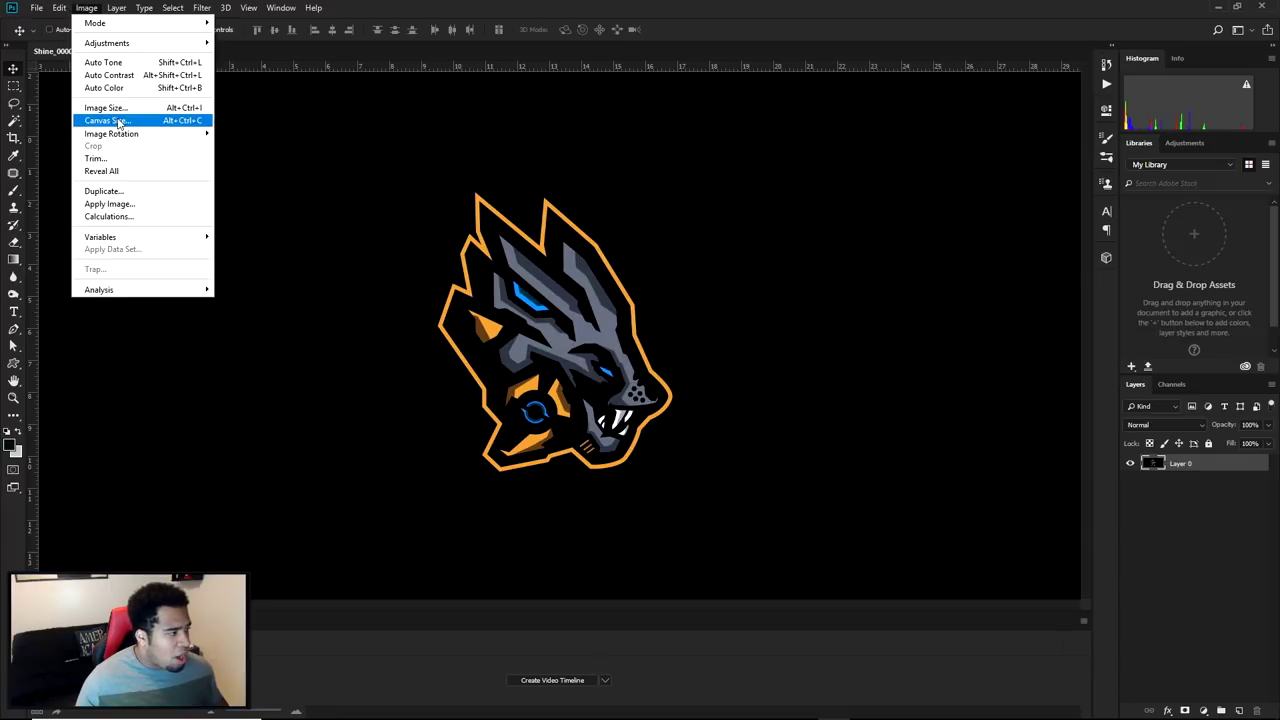
mouse_move(116, 8)
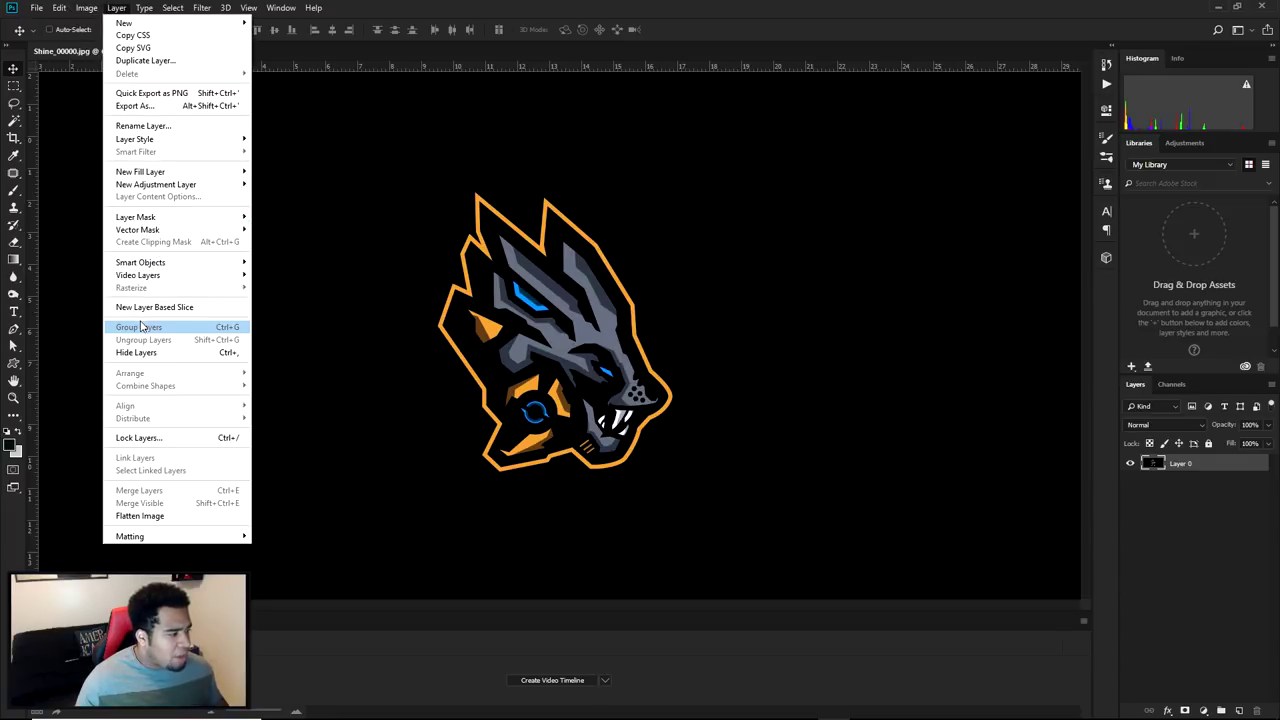
mouse_move(146, 278)
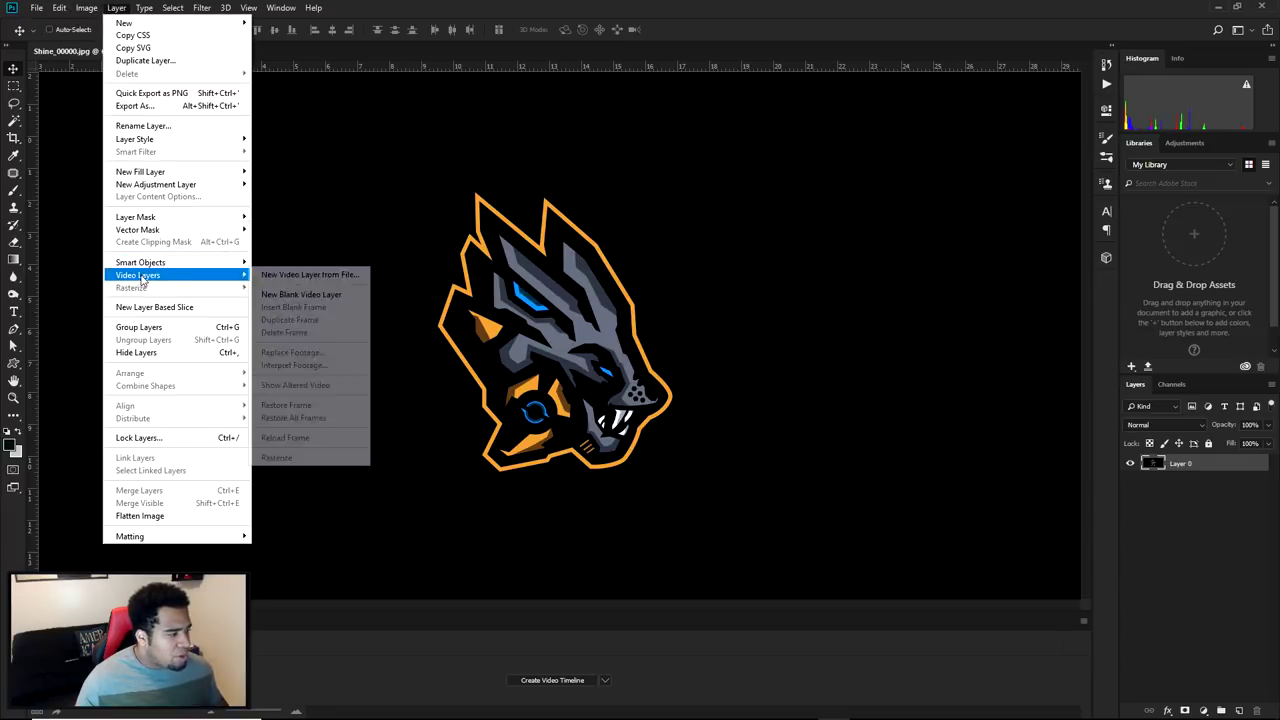
click(348, 278)
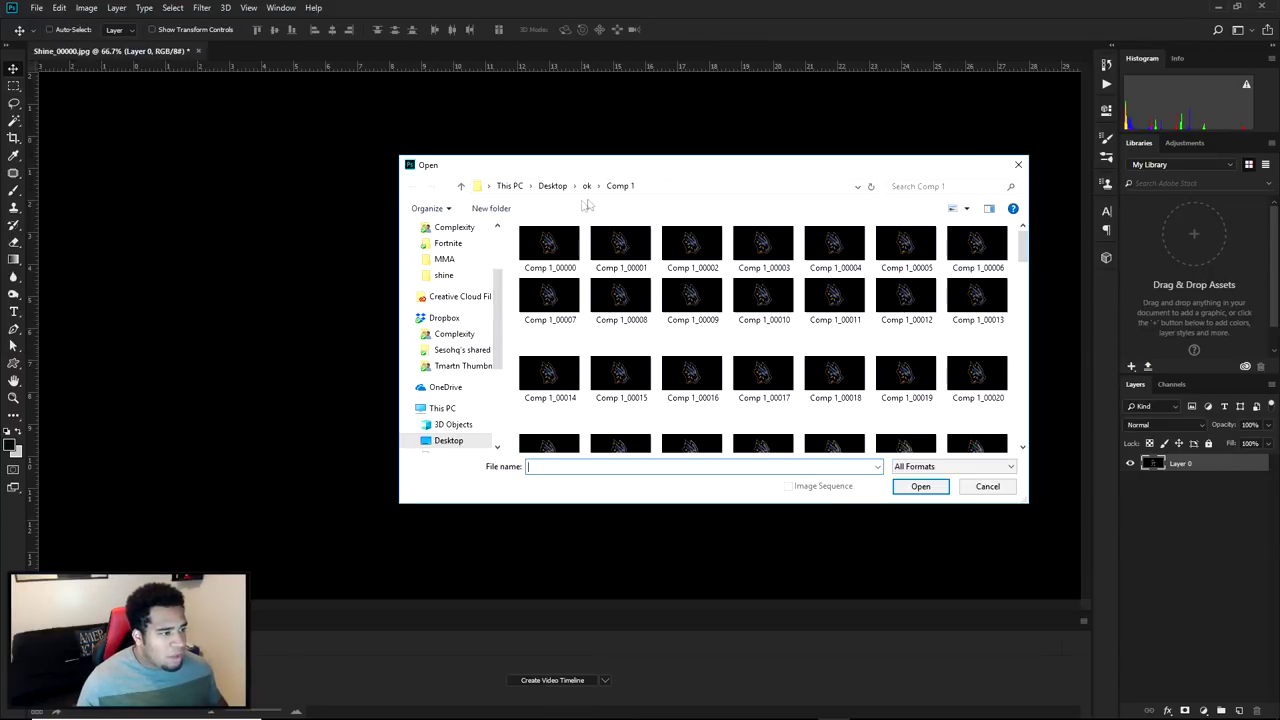
click(587, 187)
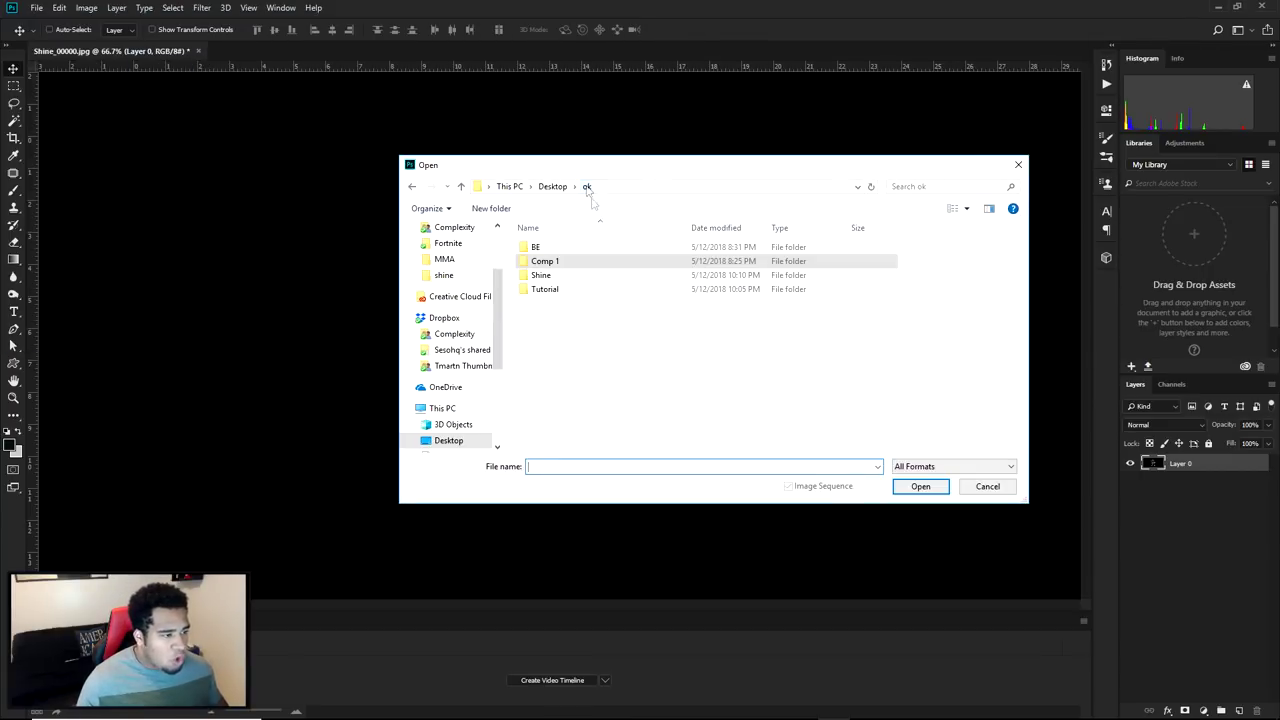
double_click(548, 276)
double_click(566, 250)
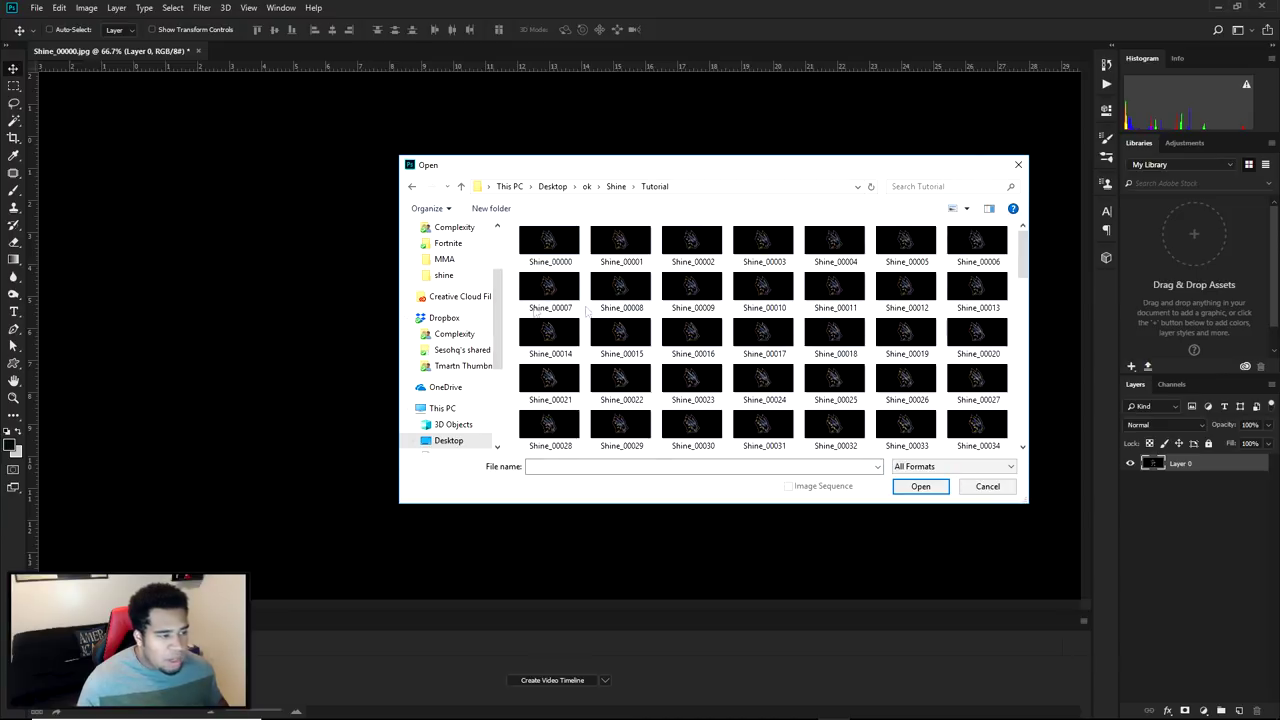
click(563, 249)
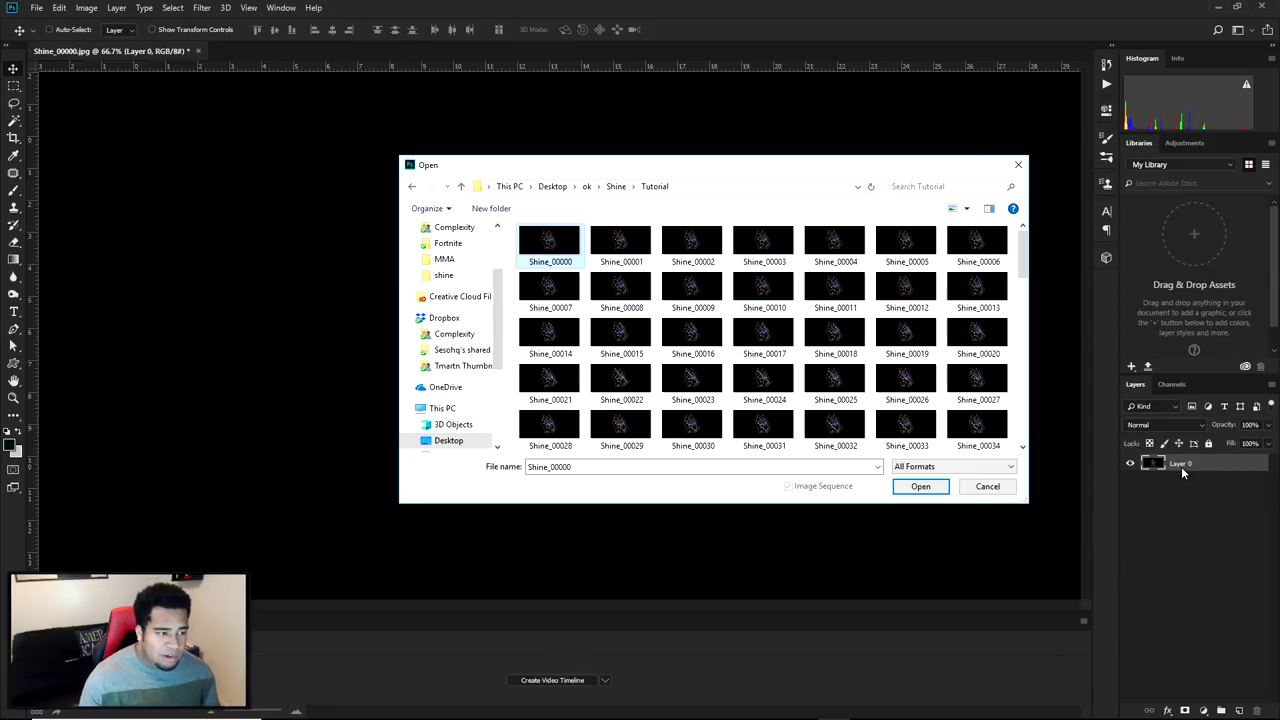
click(940, 488)
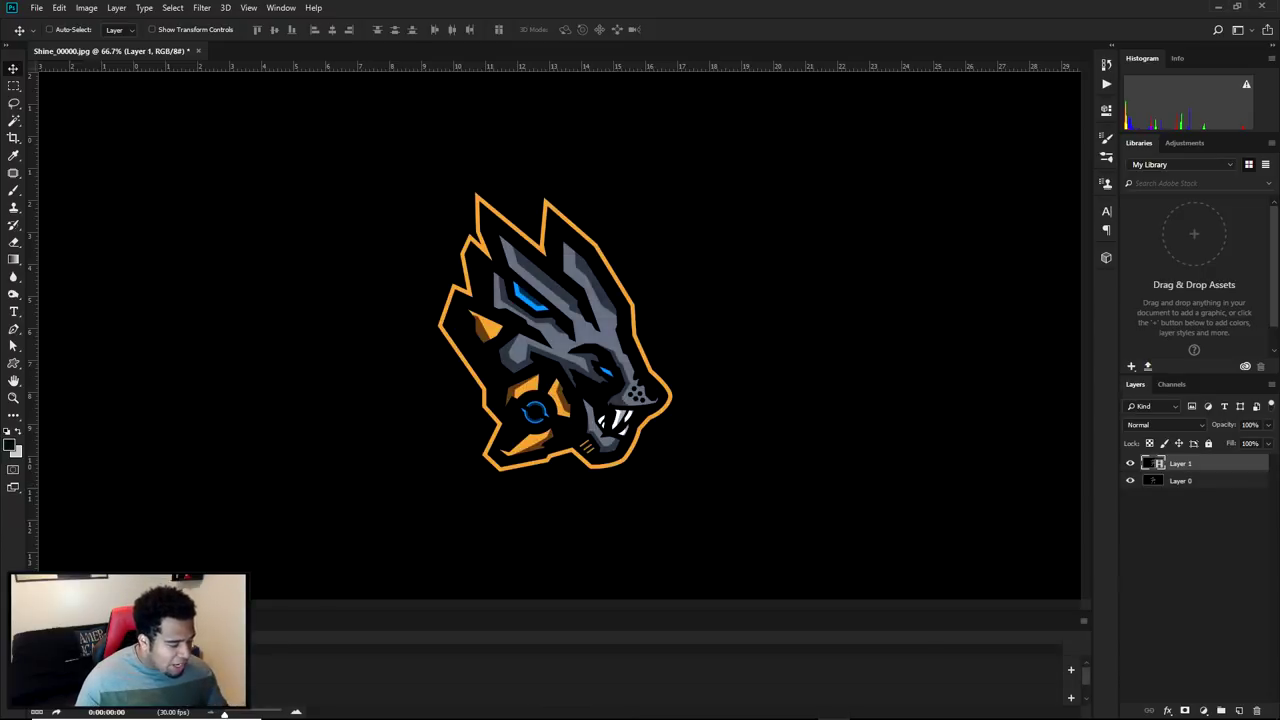
Zoom into the timeline to preview the video layer, and delete the still-image layer Layer 0.
drag(236, 714, 244, 712)
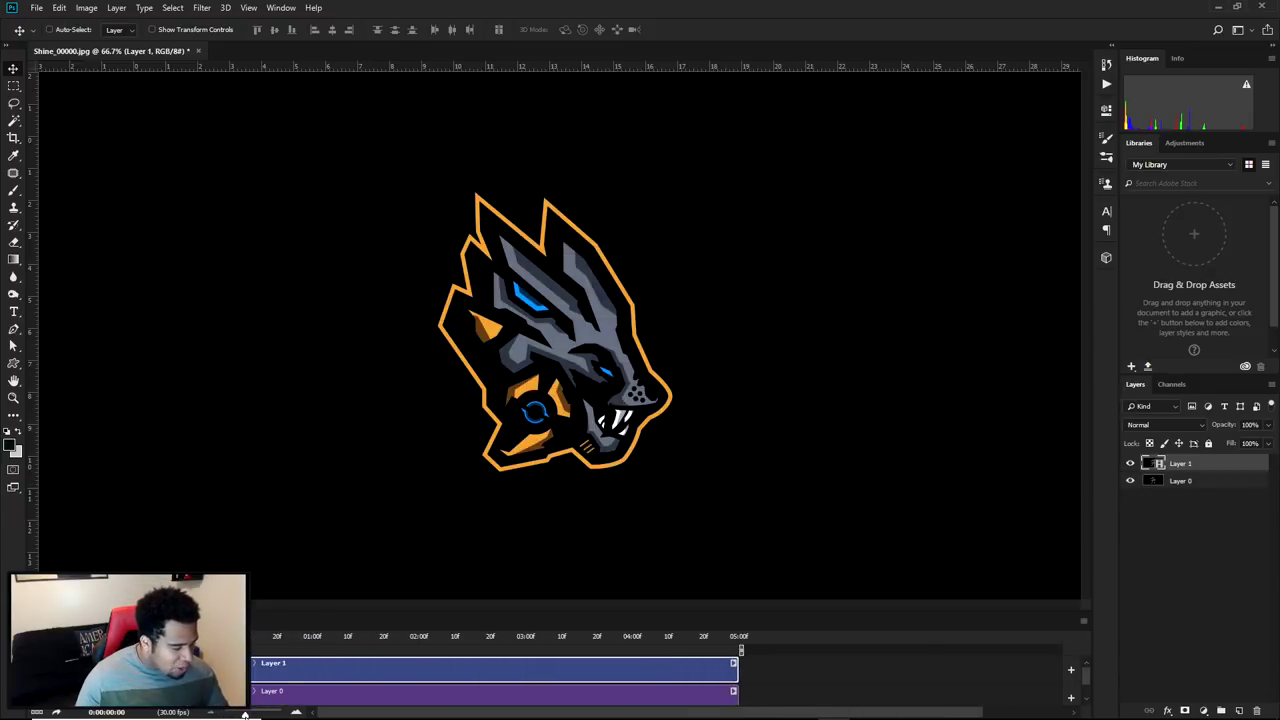
key(space)
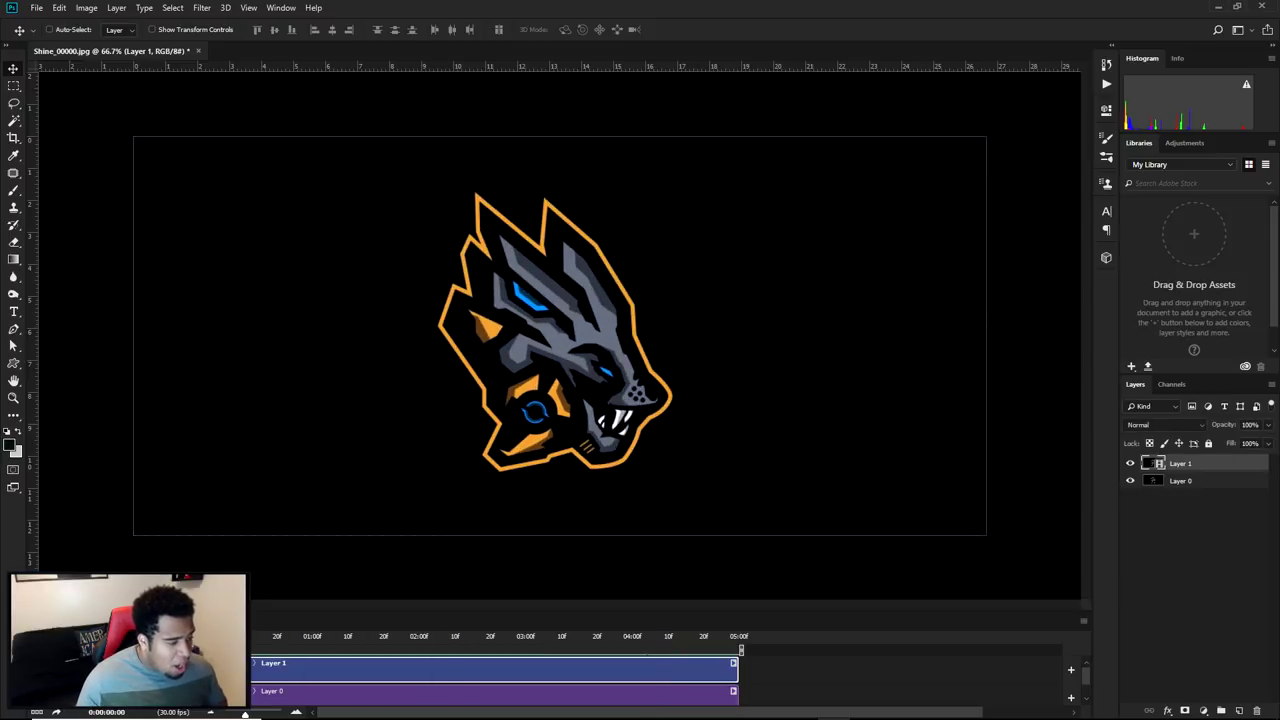
key(space)
click(1177, 483)
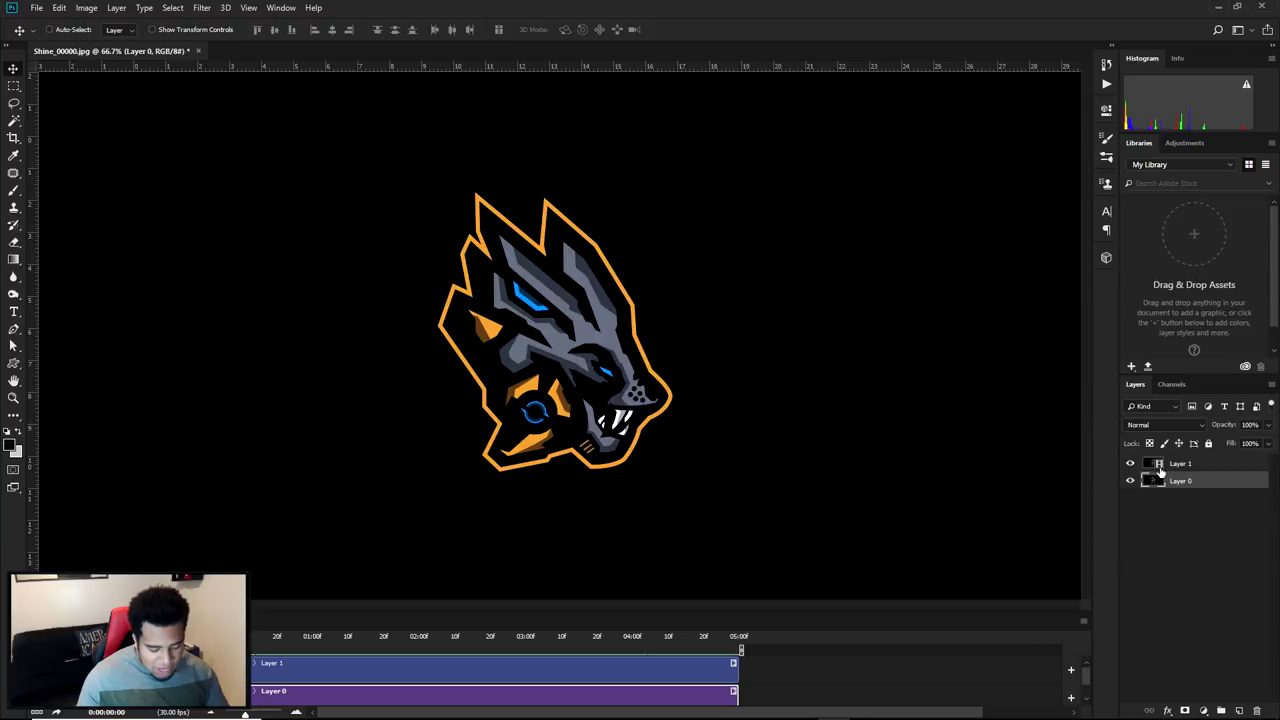
key(Delete)
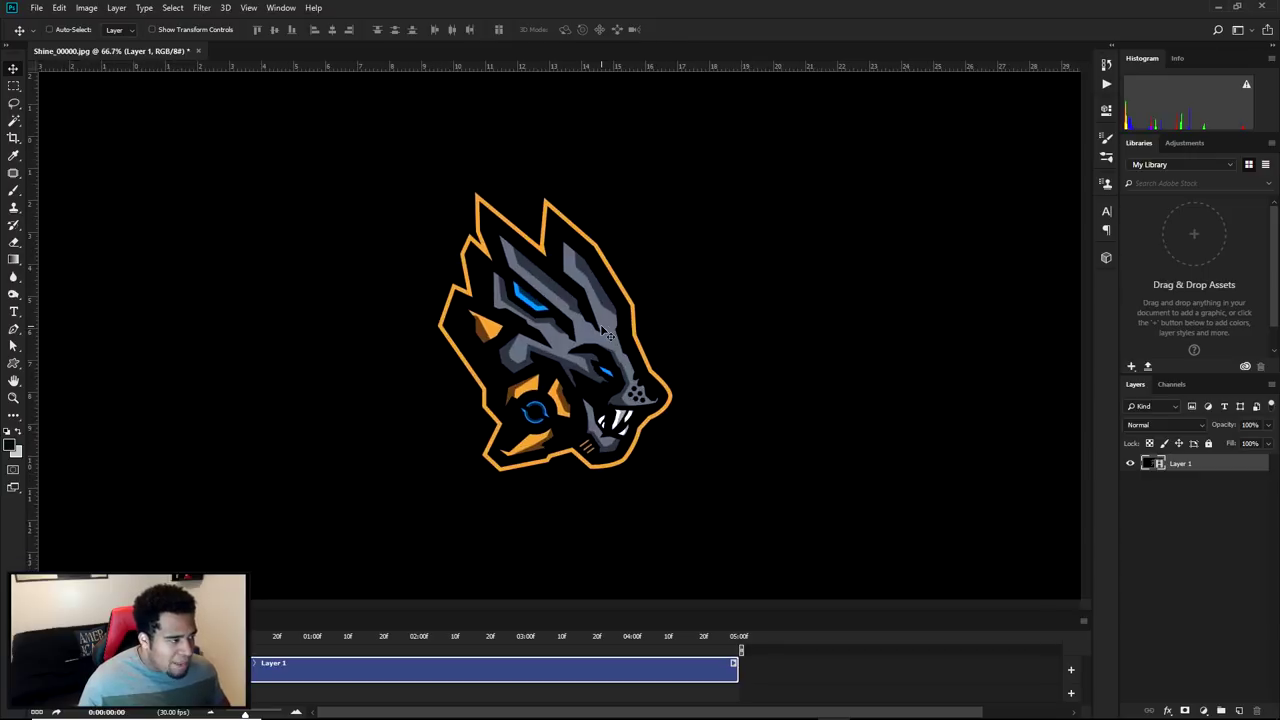
click(61, 9)
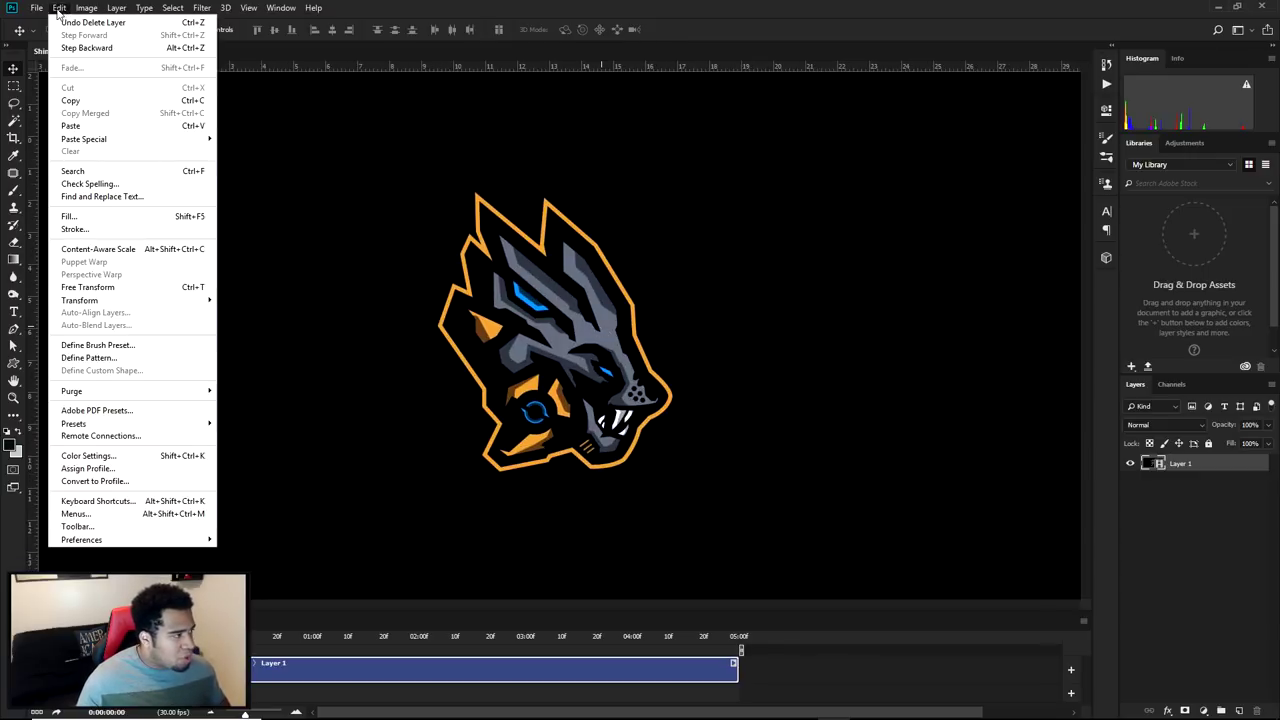
mouse_move(37, 10)
mouse_move(90, 194)
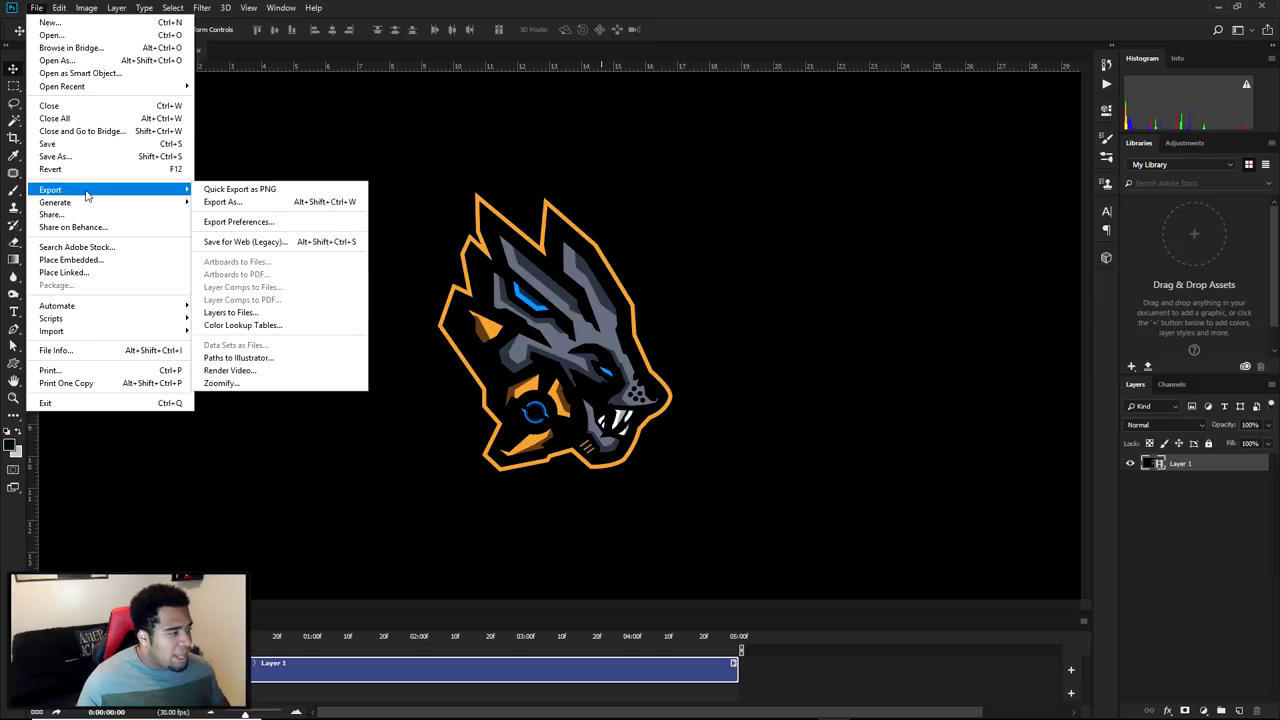
click(239, 243)
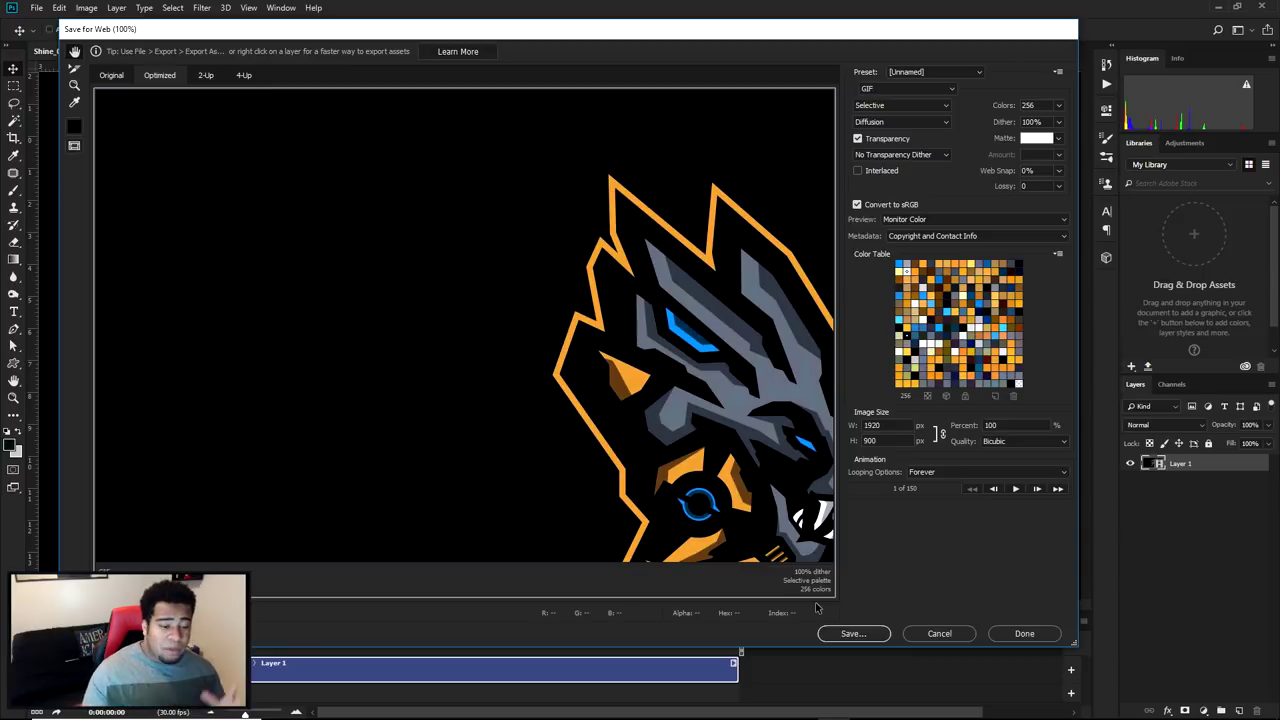
click(962, 635)
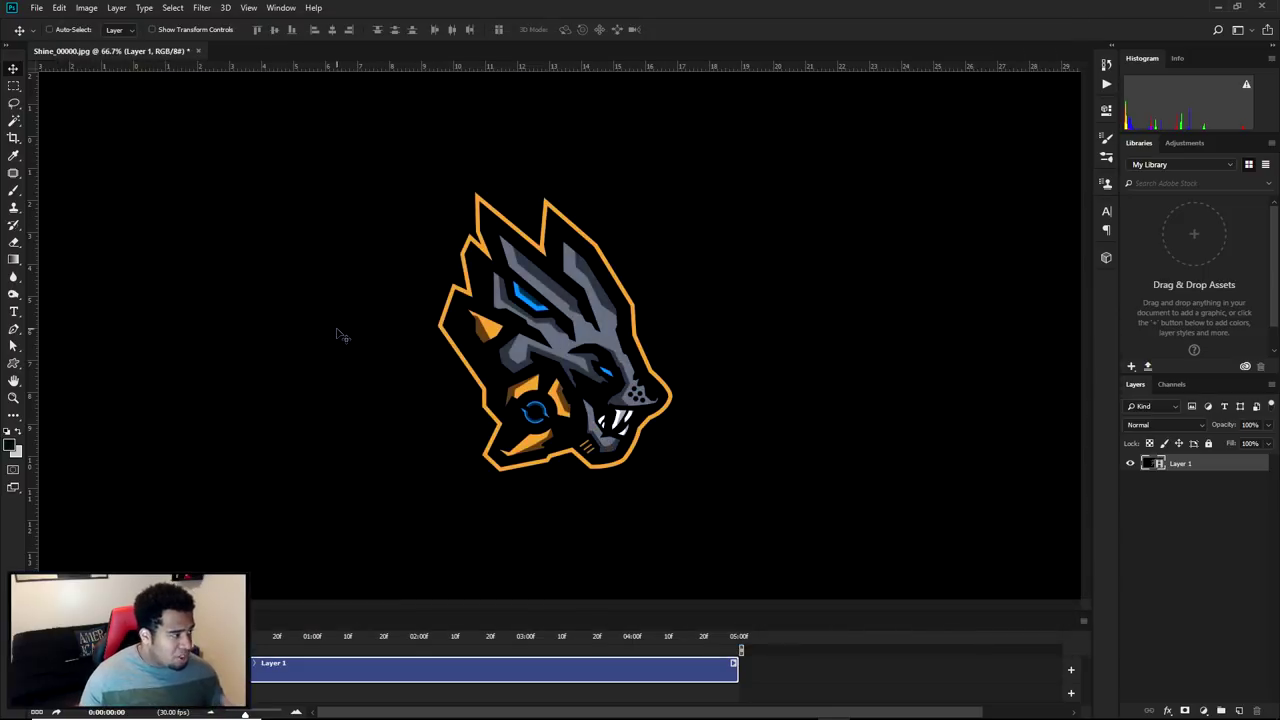
Resize the image to 50 percent in width and height, converting the video layer to a smart object.
click(86, 8)
click(114, 104)
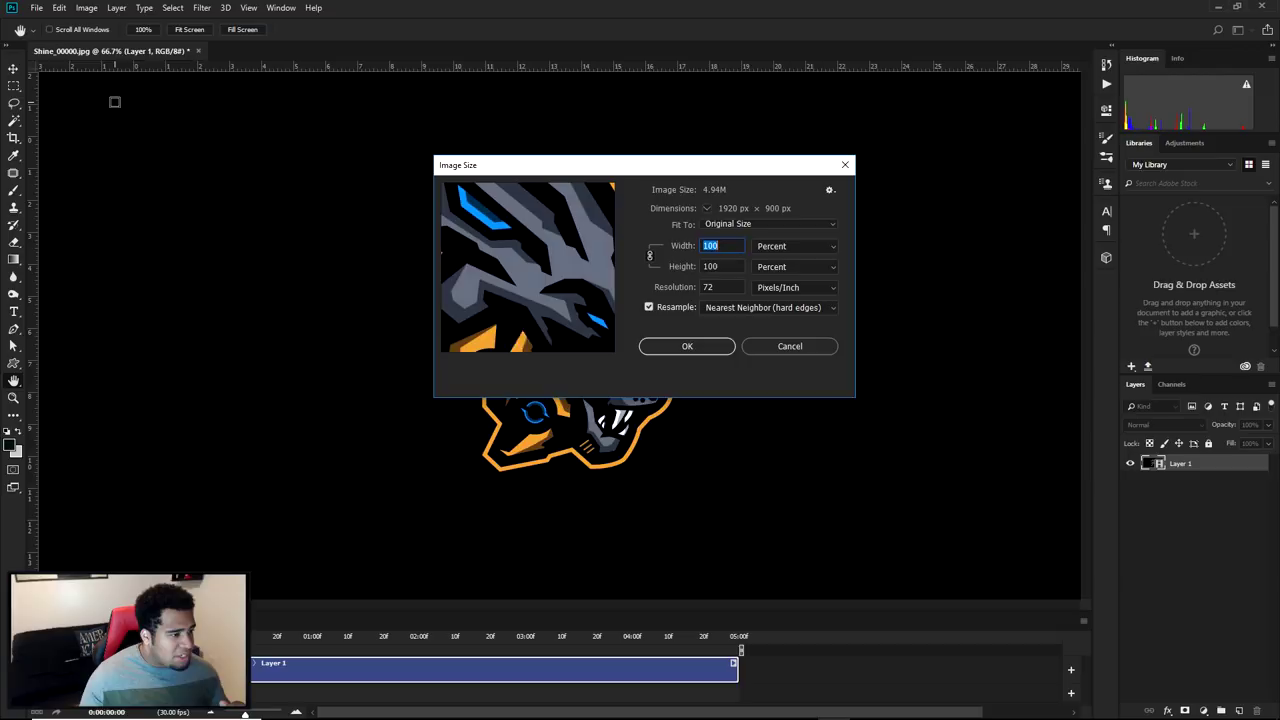
click(770, 247)
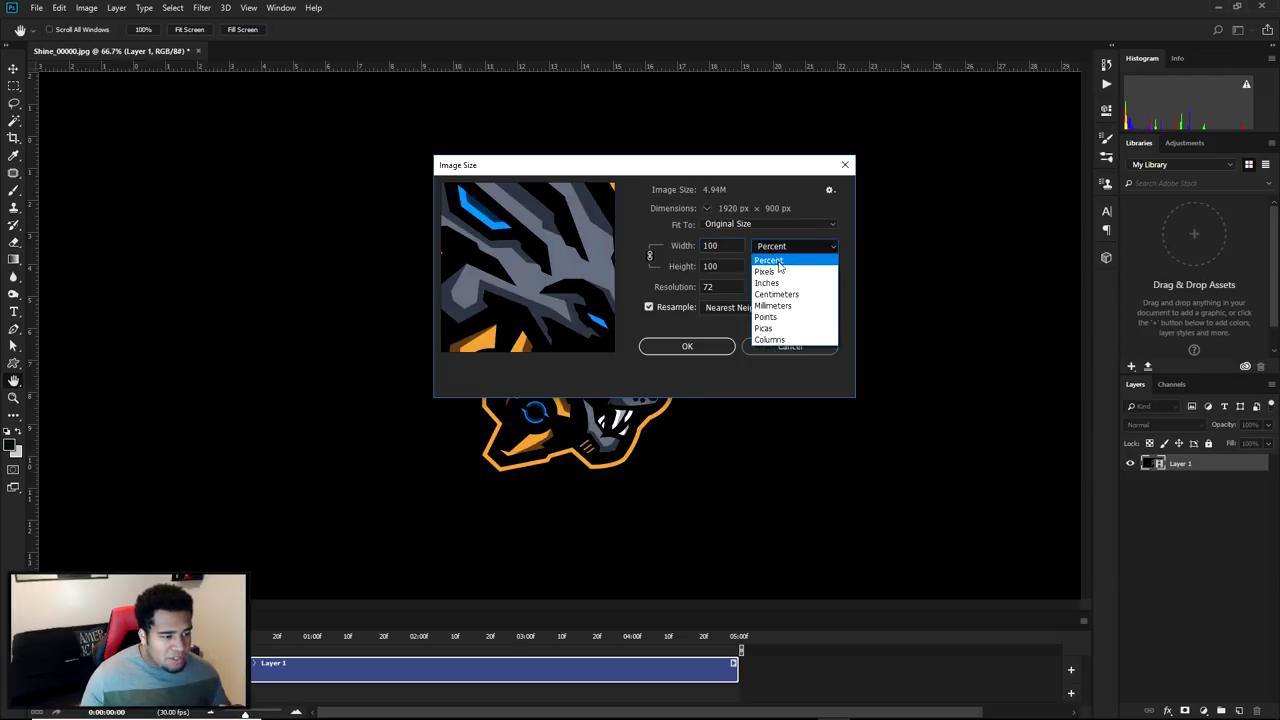
click(772, 260)
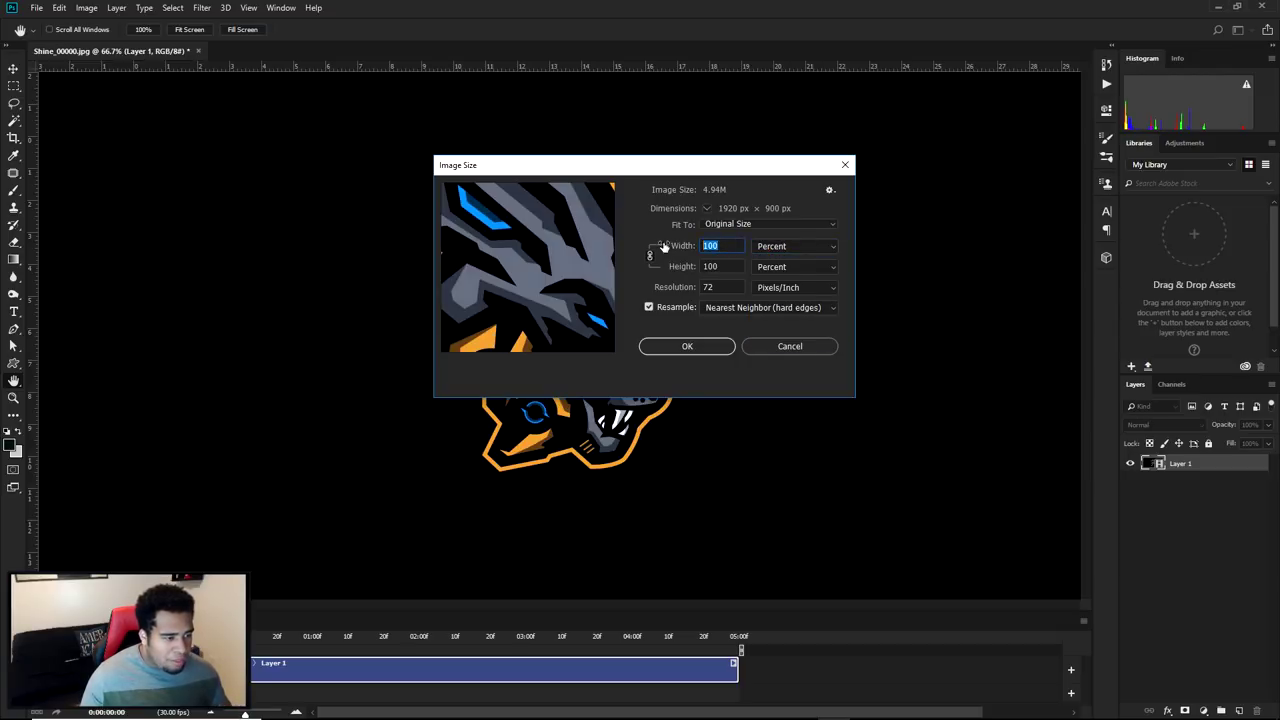
text(50)
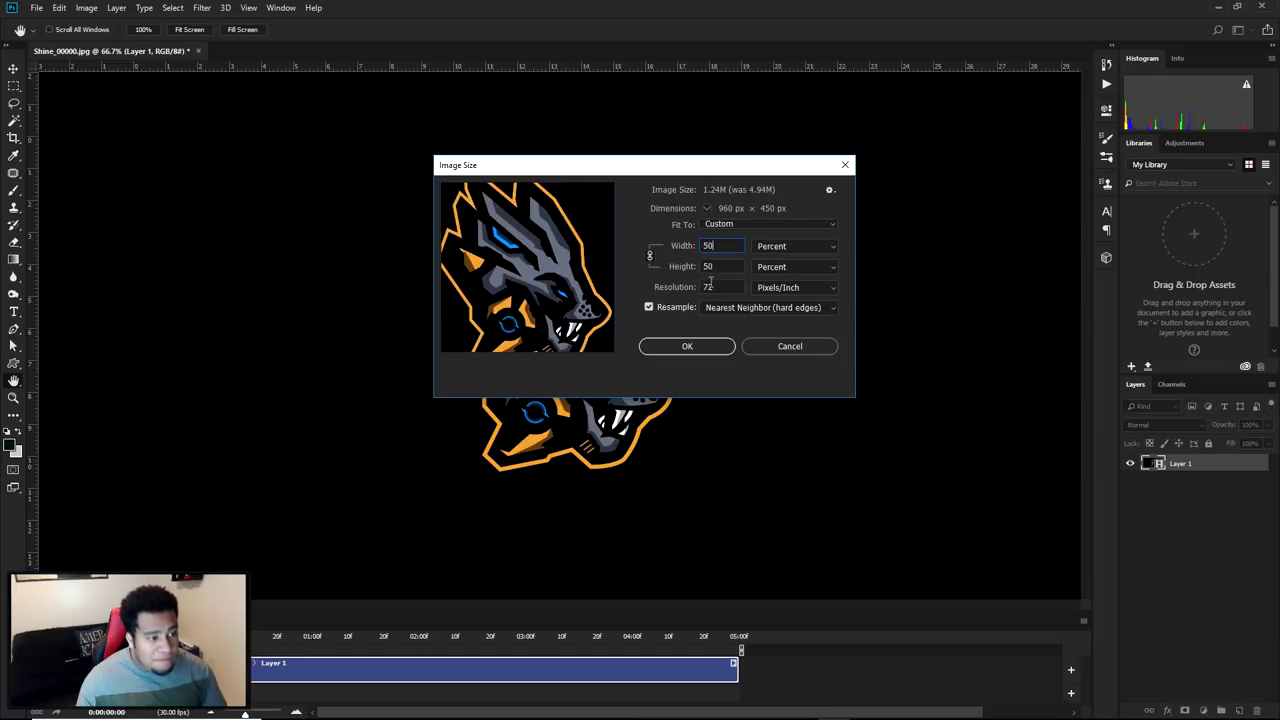
click(707, 347)
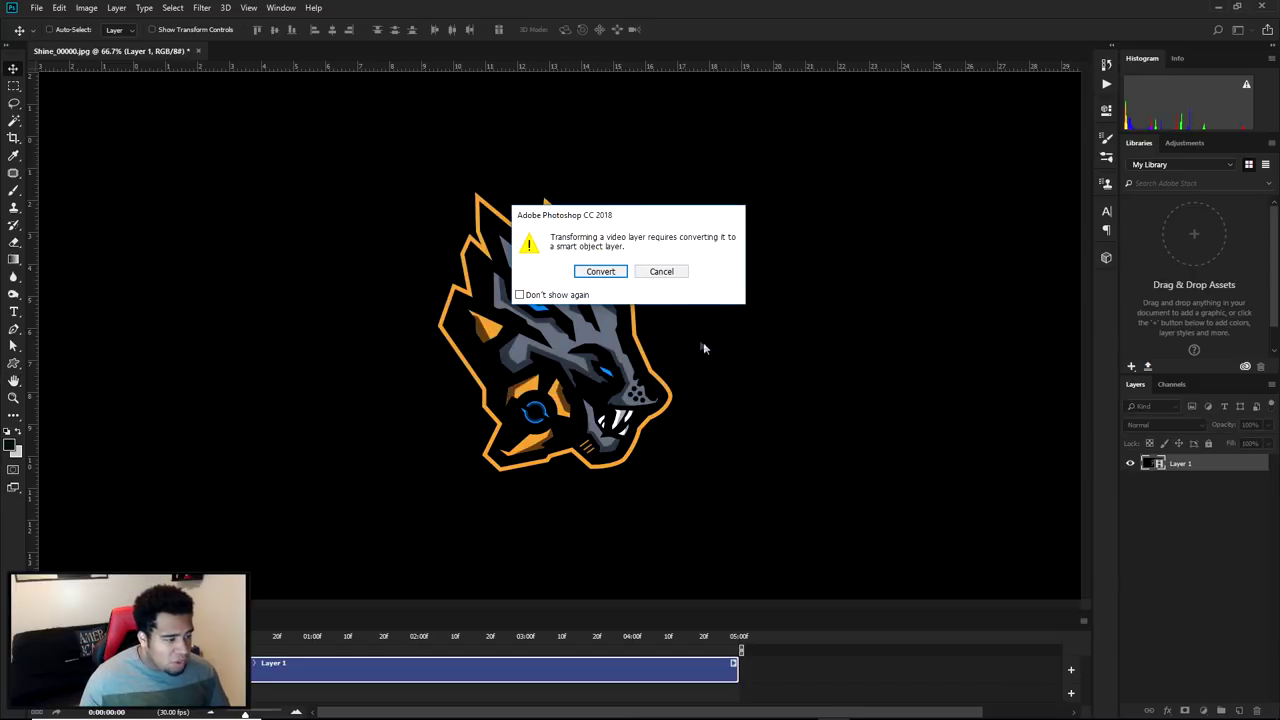
click(600, 271)
scroll(563, 338, up, 3)
scroll(563, 338, down, 2)
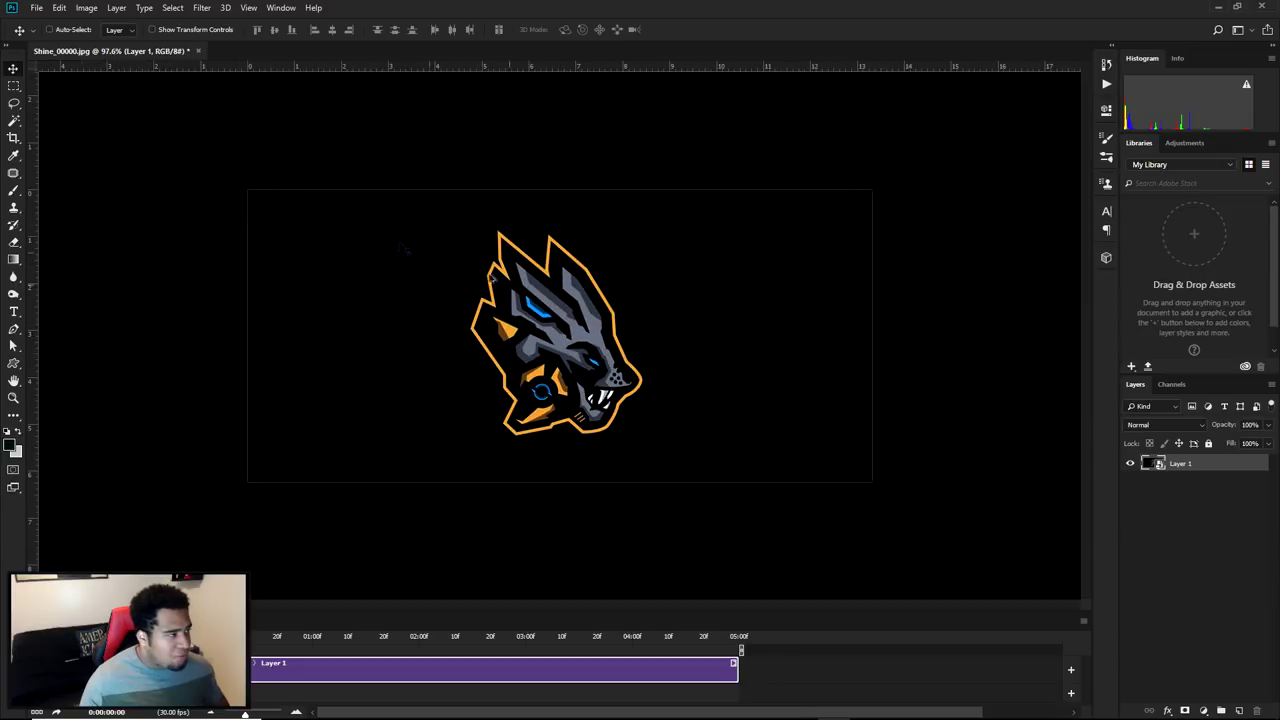
Open the resized animation in Save for Web with the GIF format and the Selective color reduction.
click(60, 8)
mouse_move(36, 8)
mouse_move(90, 195)
click(254, 243)
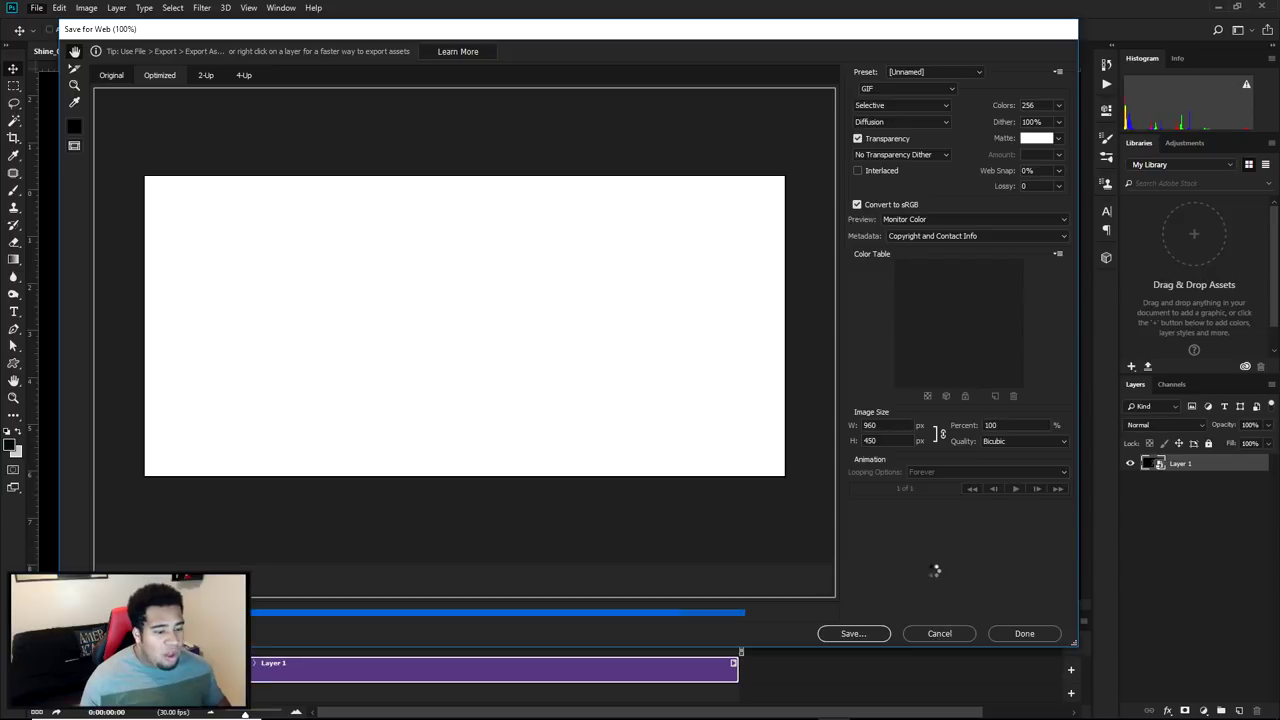
key(ctrl+alt+shift+s)
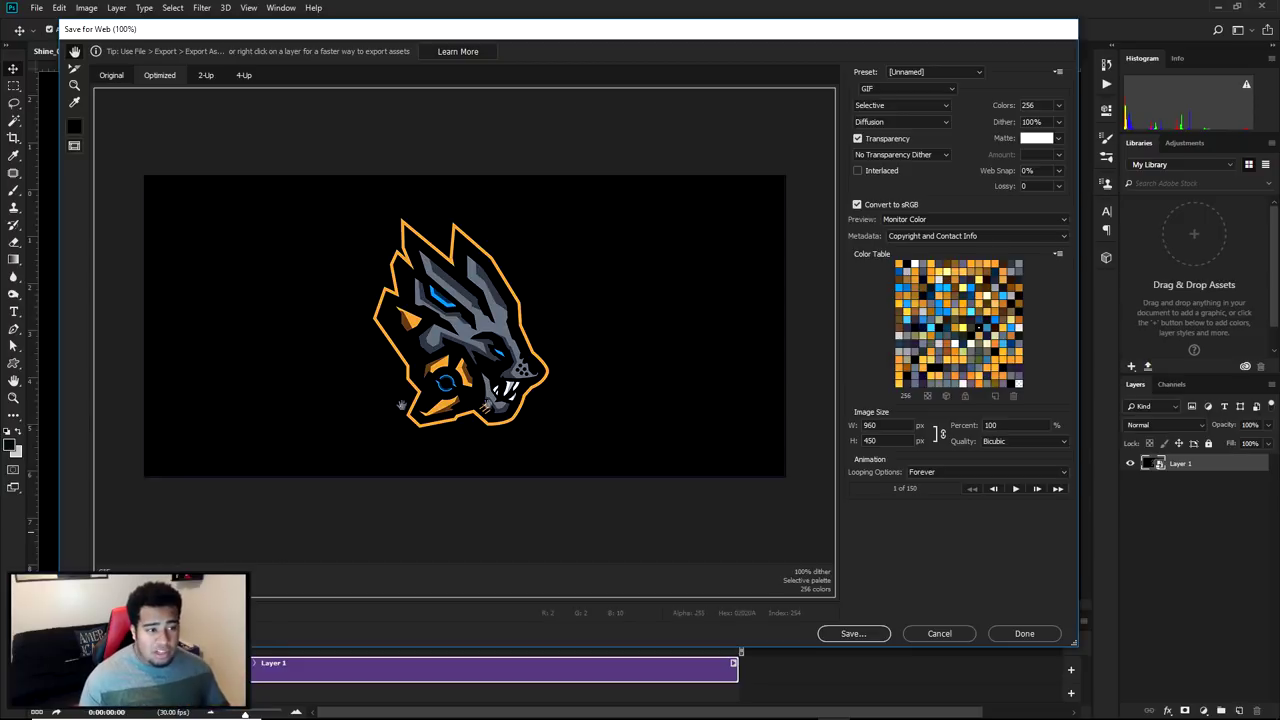
click(888, 91)
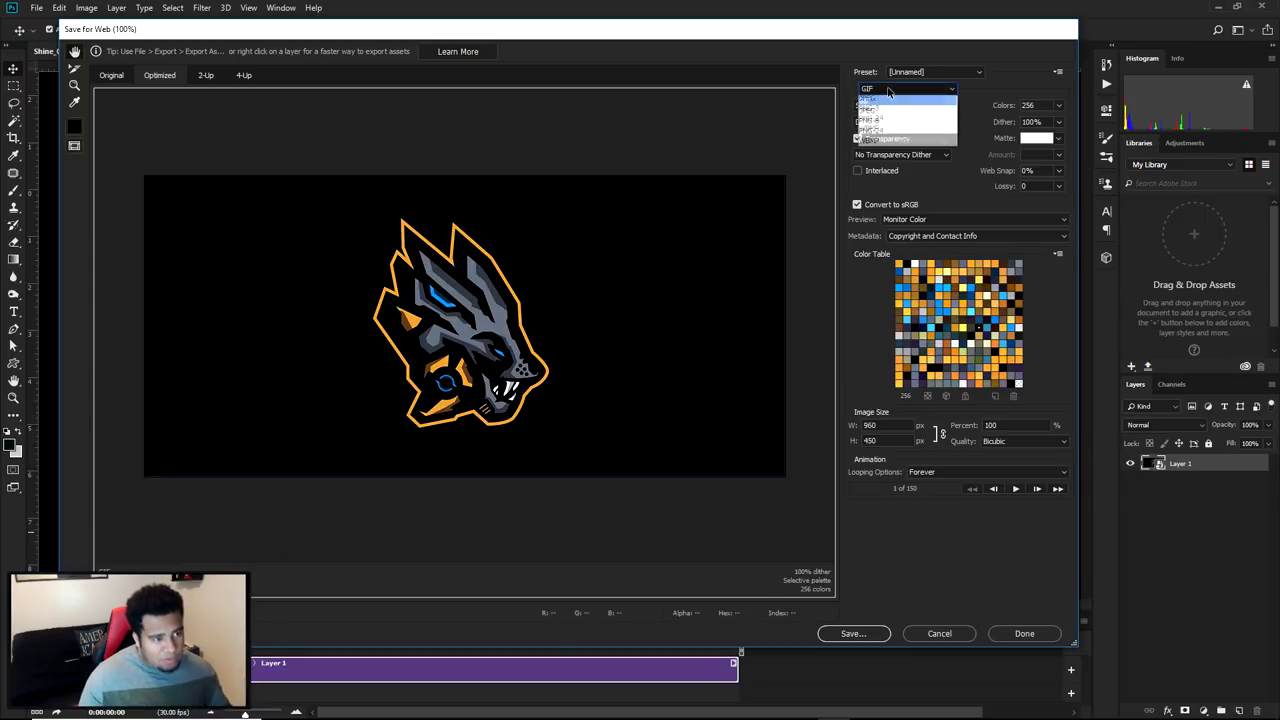
click(874, 102)
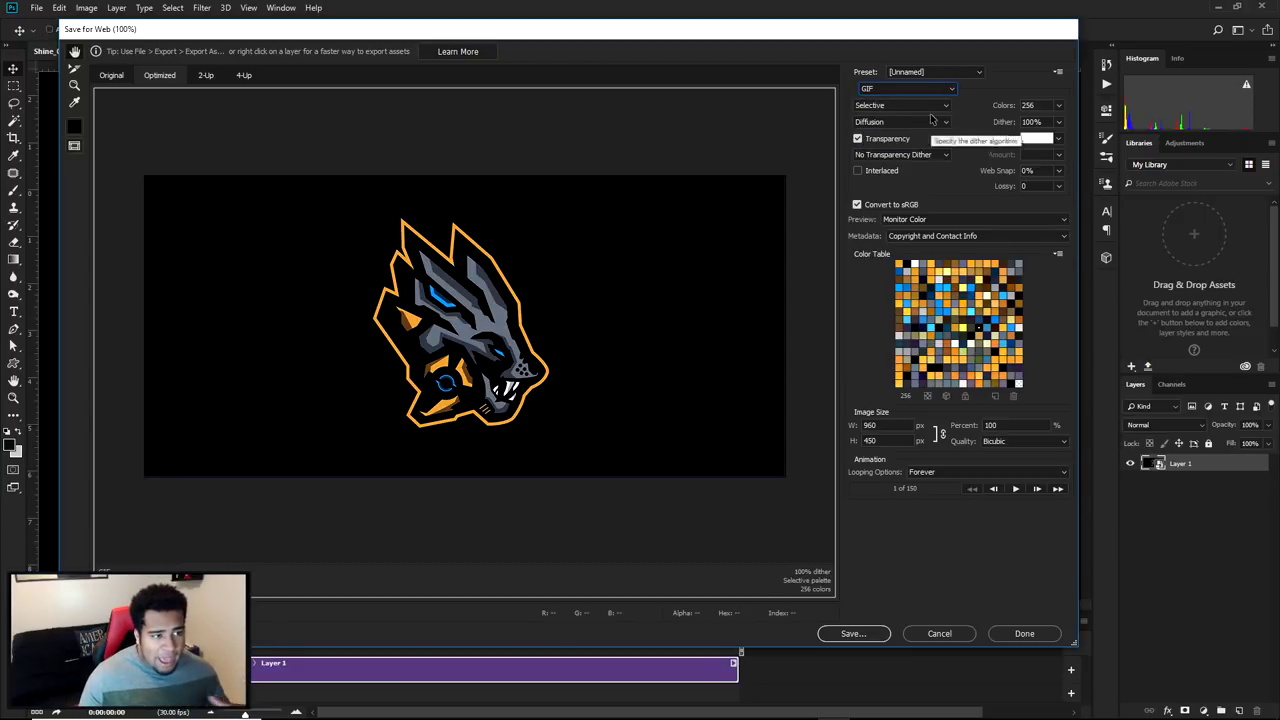
click(920, 107)
click(922, 110)
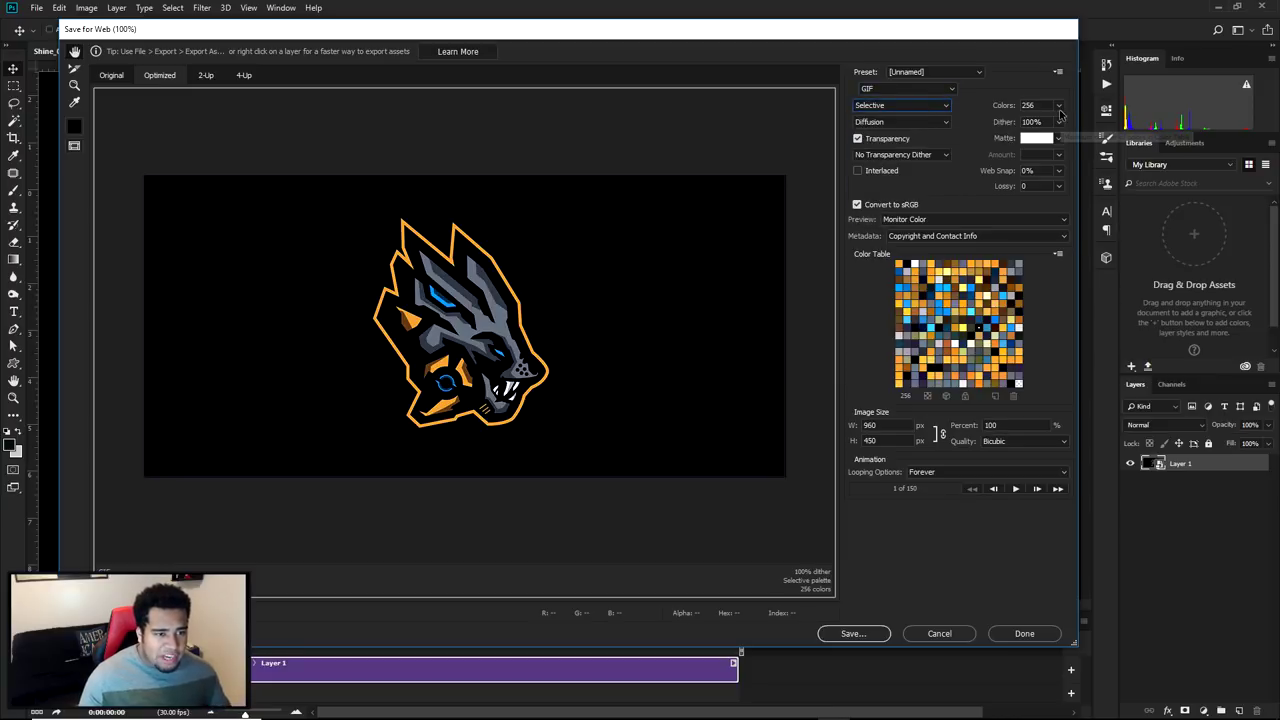
Try 128 colors for the GIF and set the color count back to 256.
click(1056, 105)
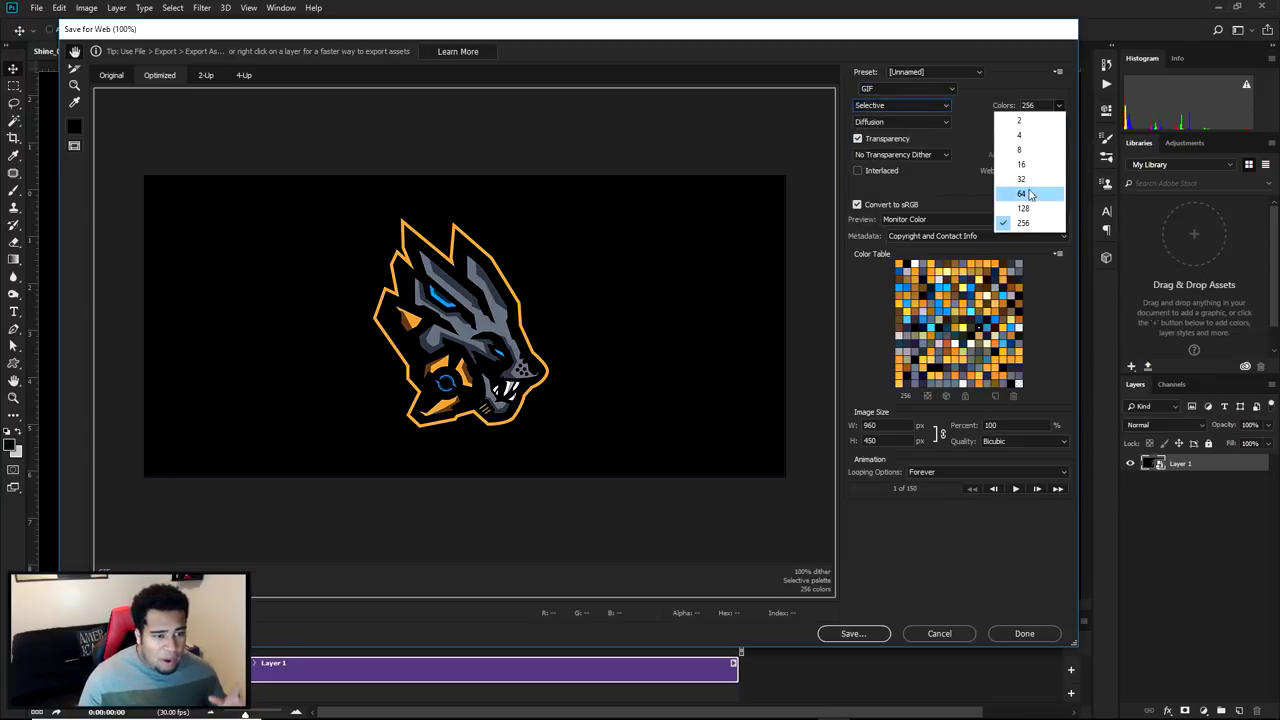
click(1022, 222)
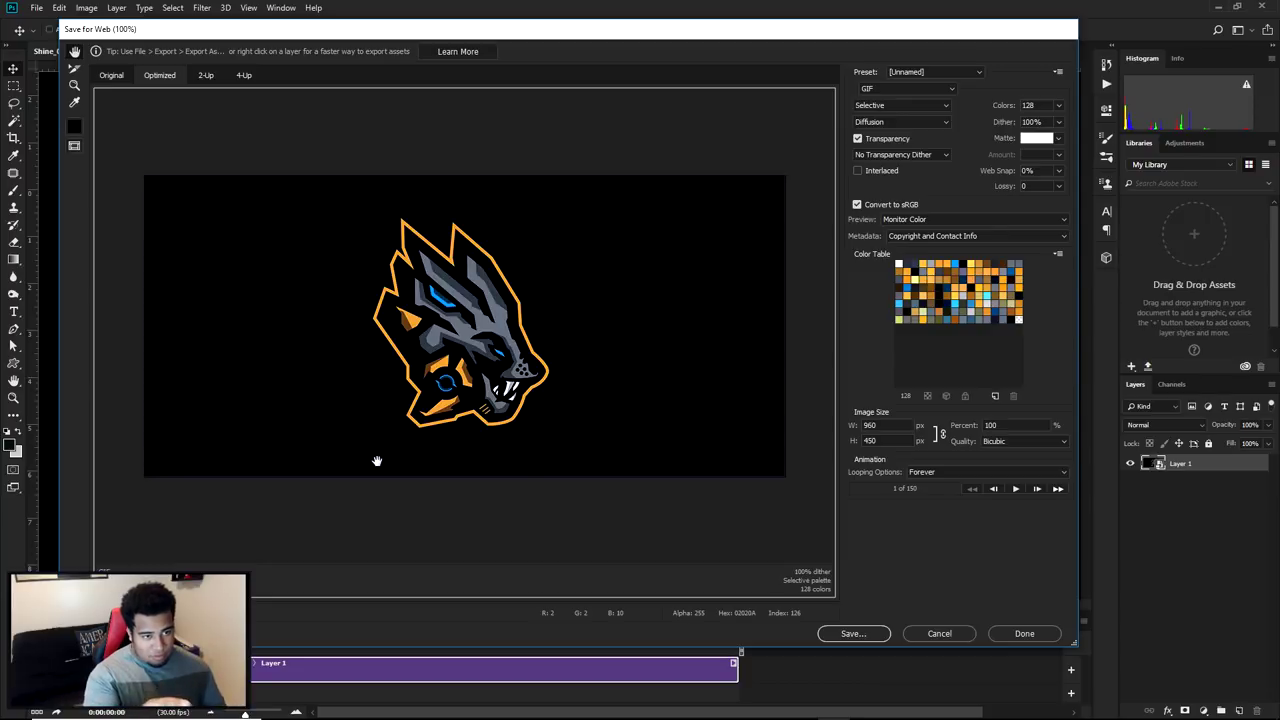
click(1056, 111)
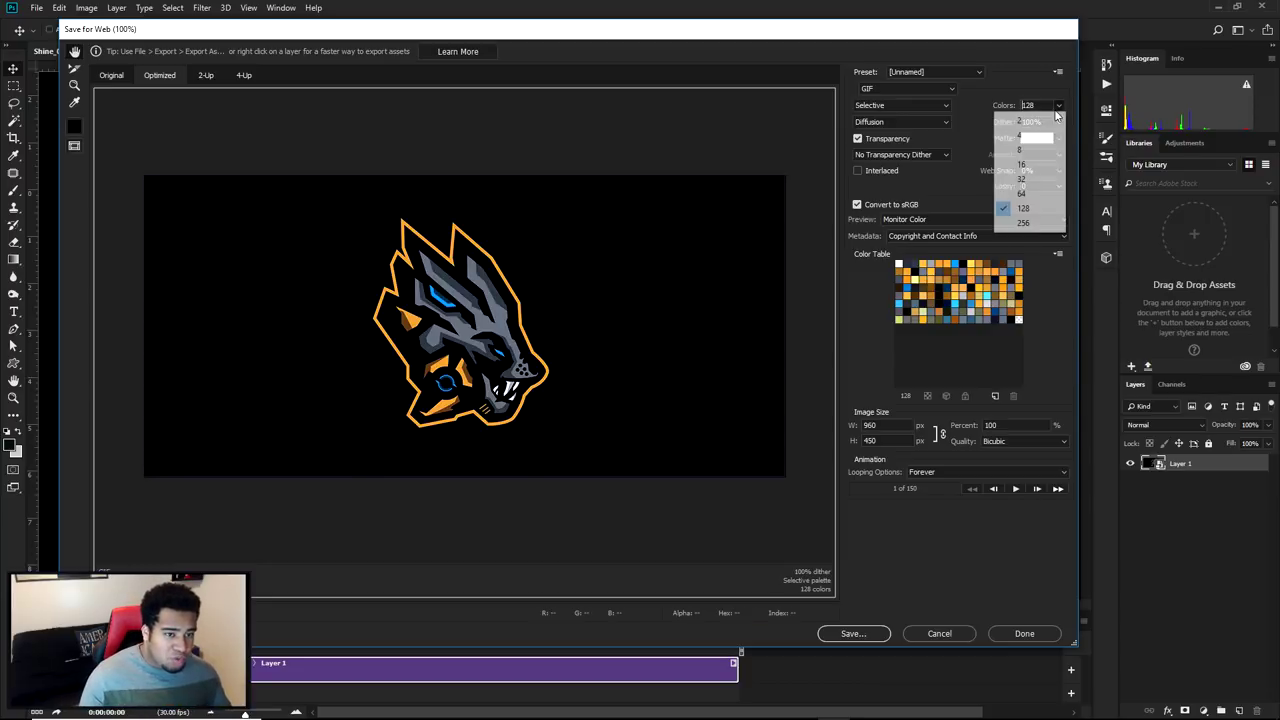
click(1020, 222)
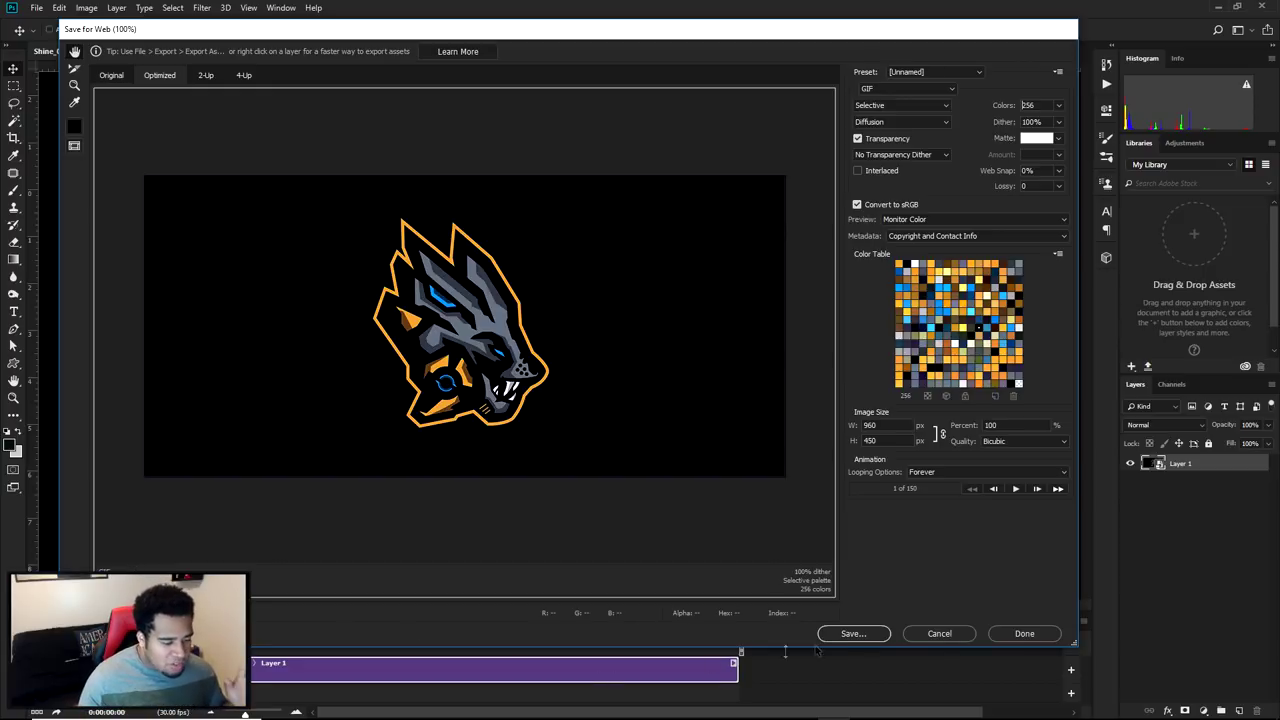
Start saving the GIF and create a folder named Behance inside the Shine folder as its destination.
click(851, 634)
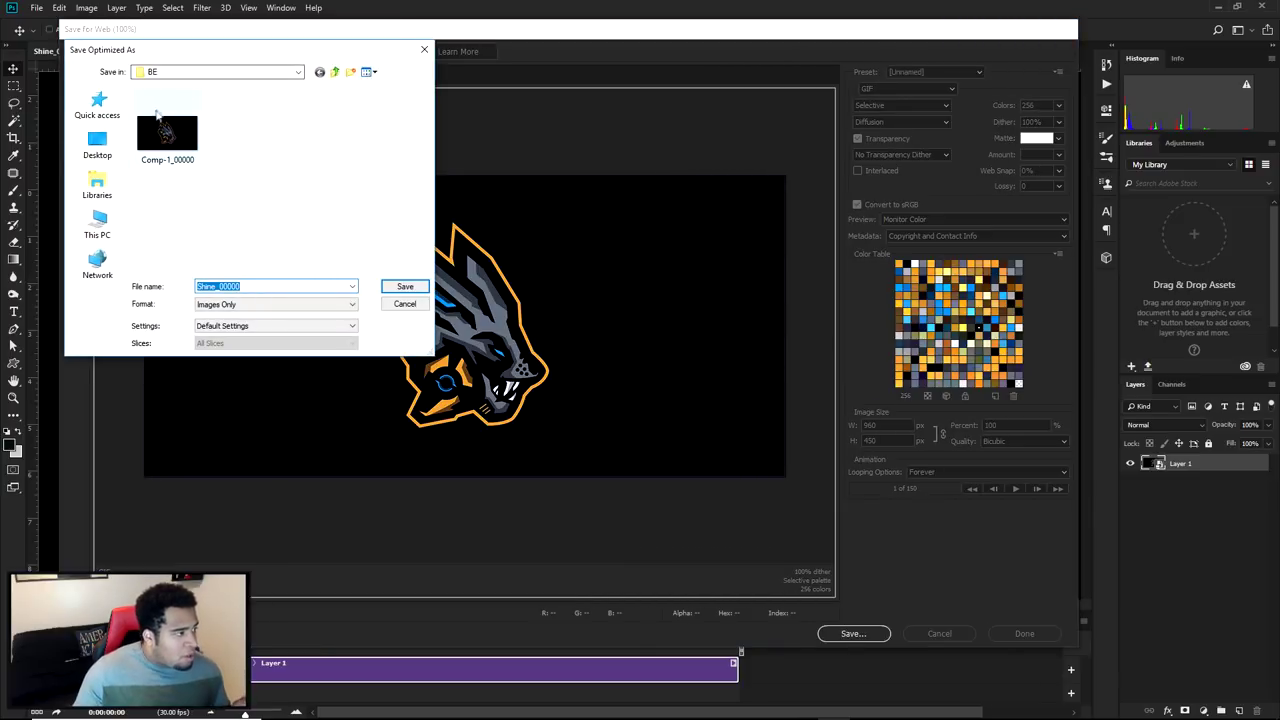
click(298, 72)
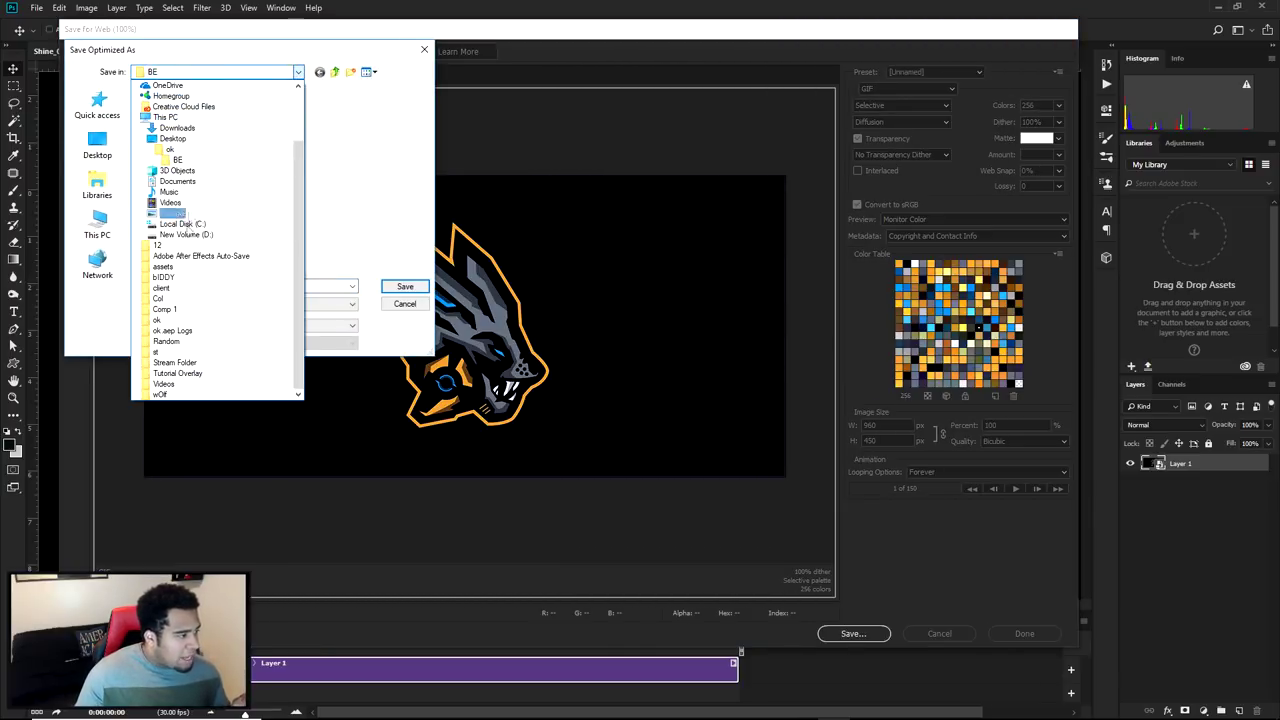
click(170, 149)
double_click(170, 132)
right_click(175, 133)
mouse_move(155, 299)
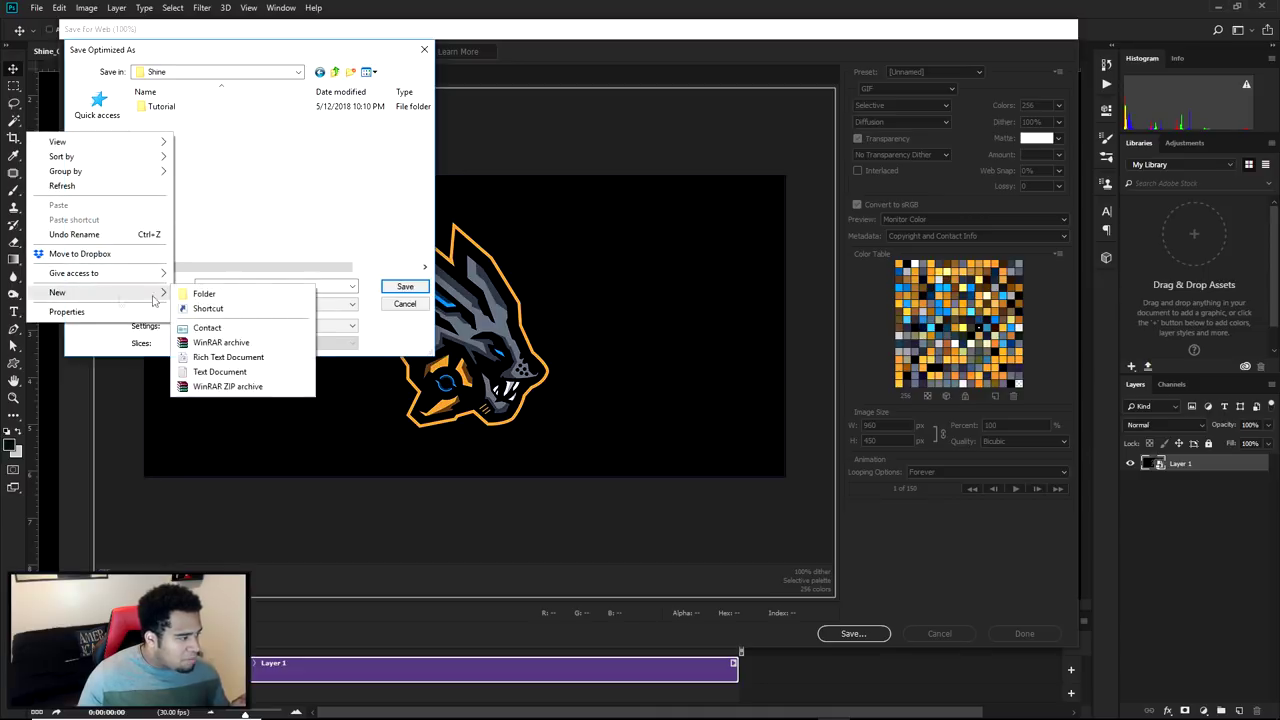
click(198, 294)
text(Behance)
key(Return)
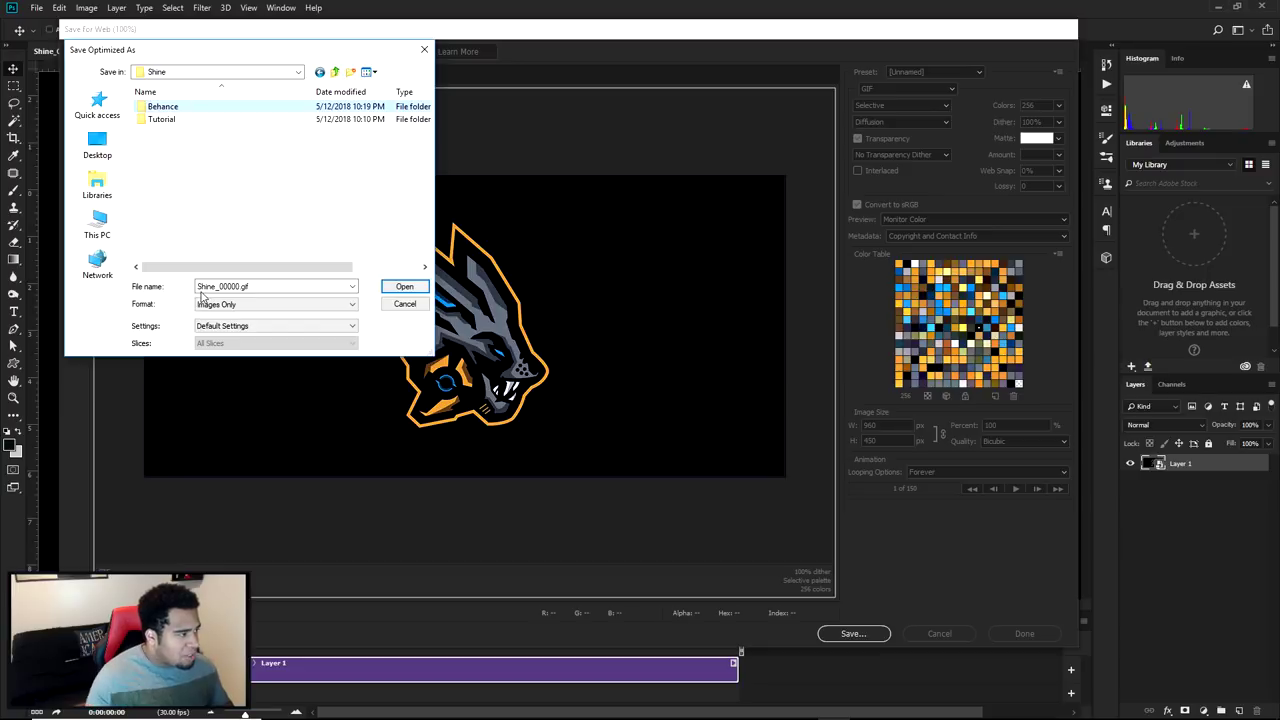
Save the optimized GIF as Shine in the Behance folder.
double_click(189, 113)
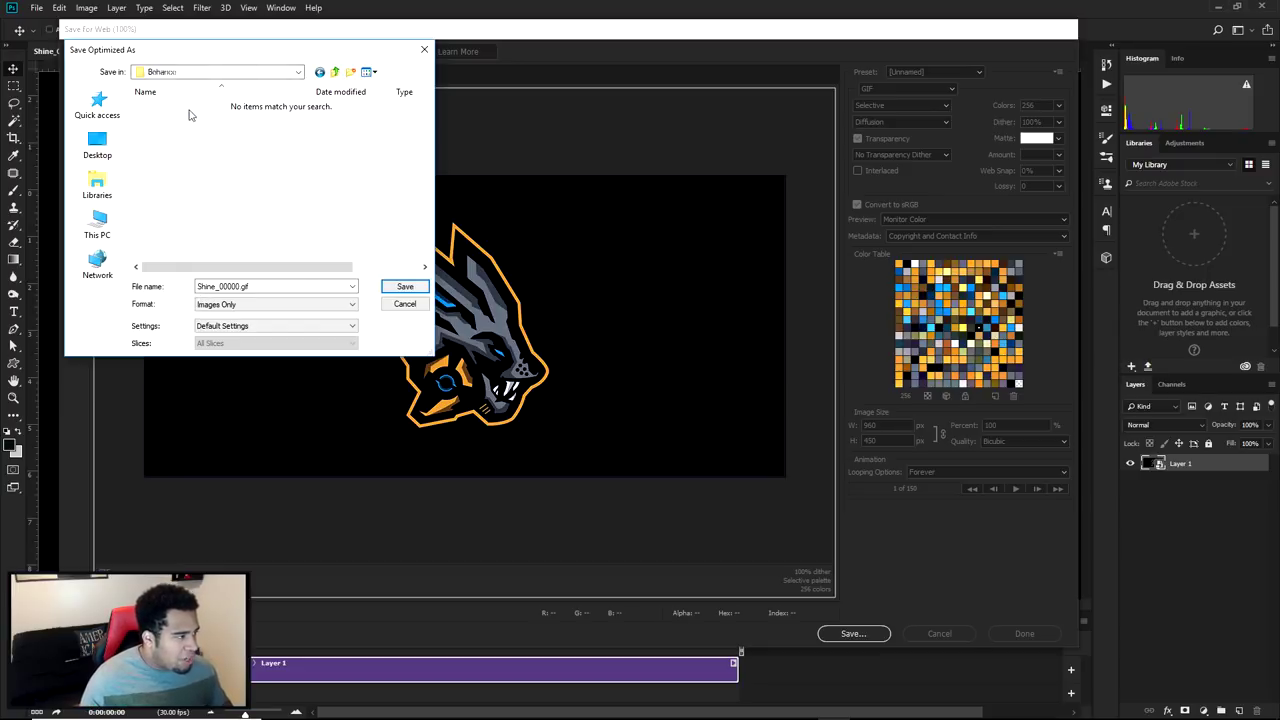
click(249, 286)
text(Shine)
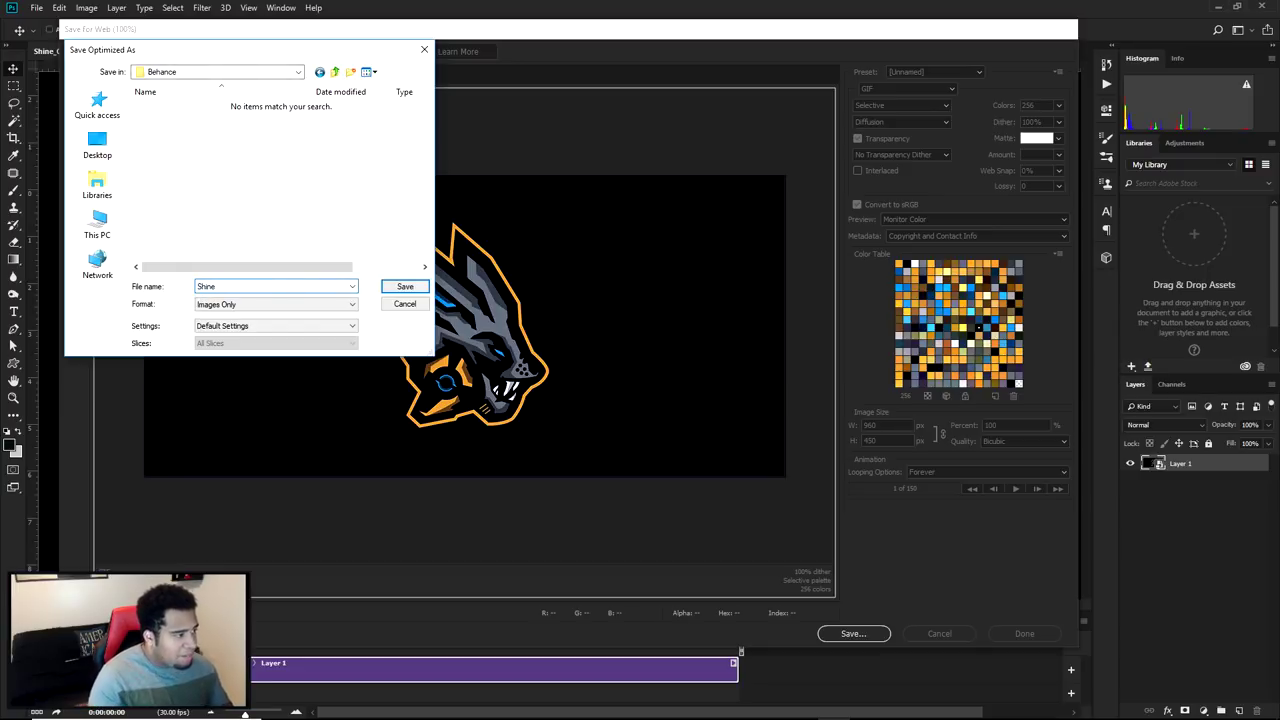
key(Return)
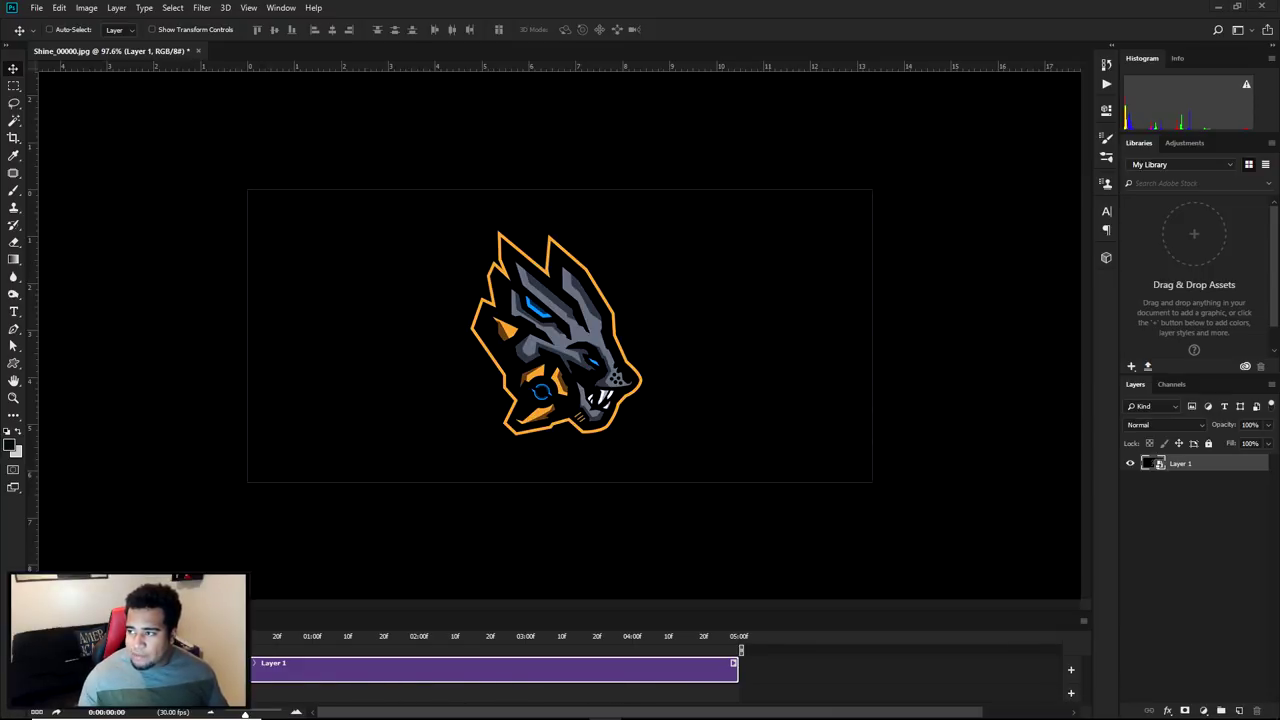
Switch to Behance in the browser, create a new project and open the file upload for its content.
key(alt+Tab)
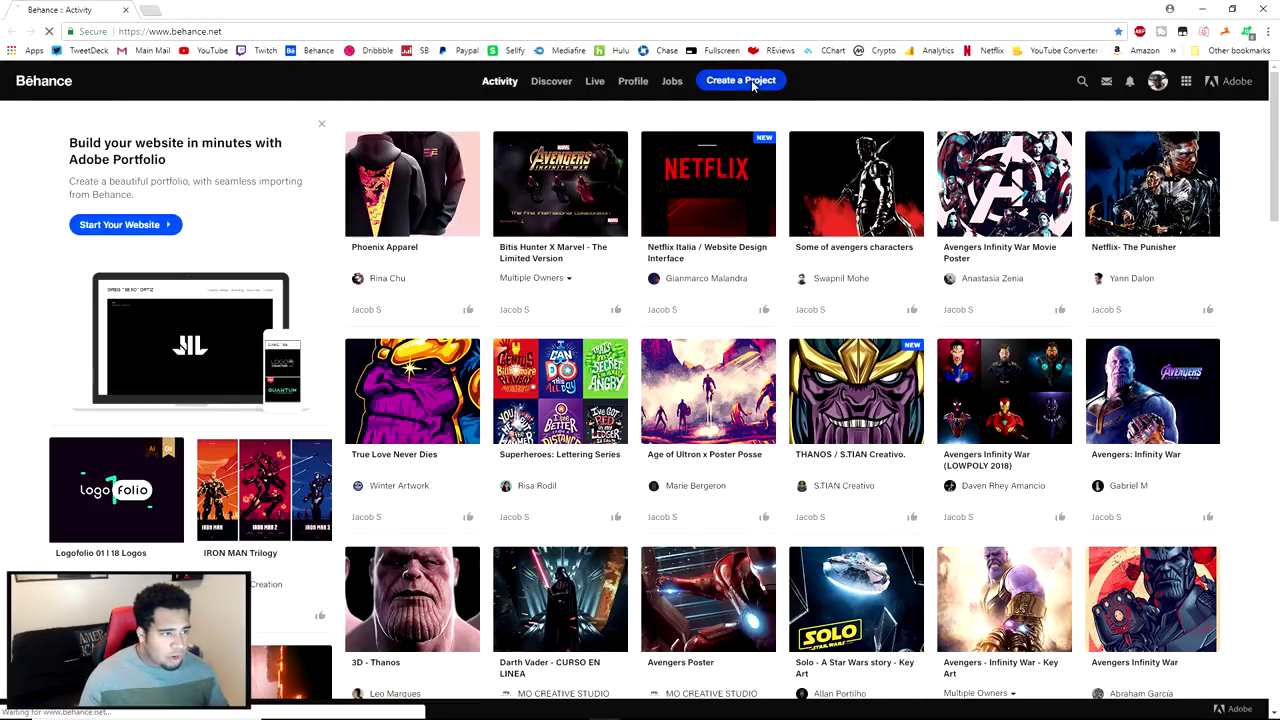
click(741, 80)
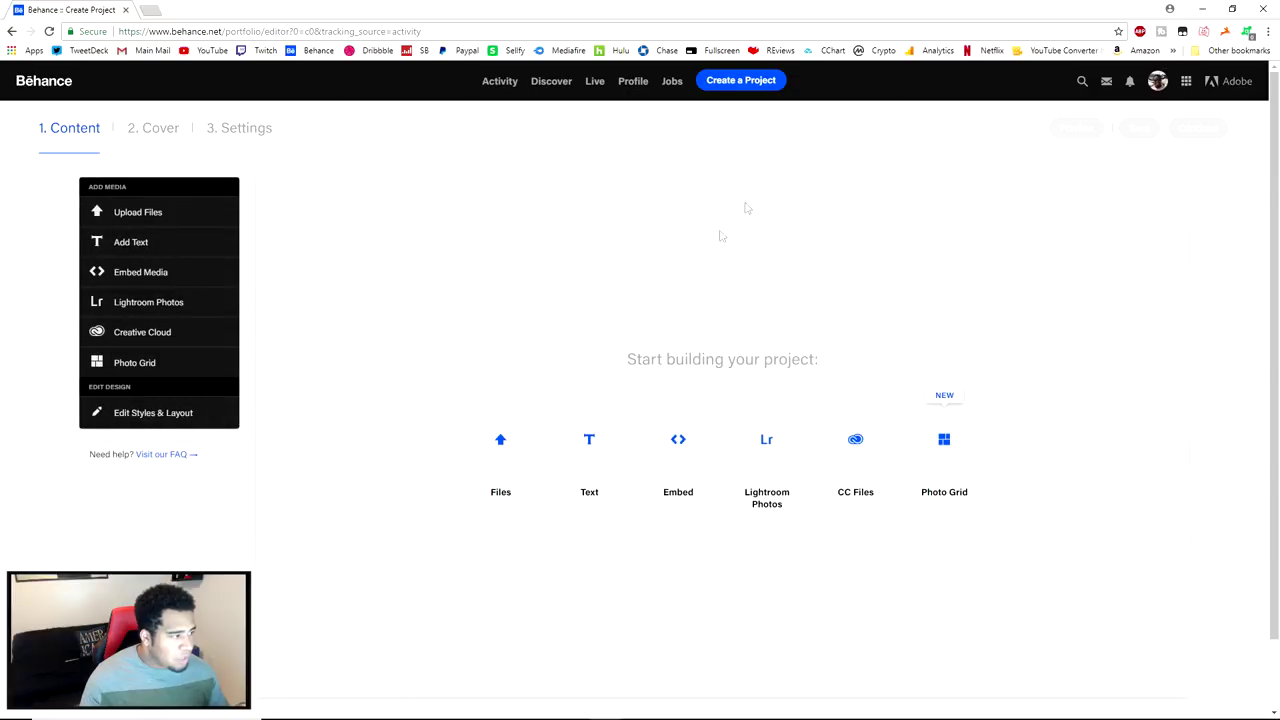
click(181, 222)
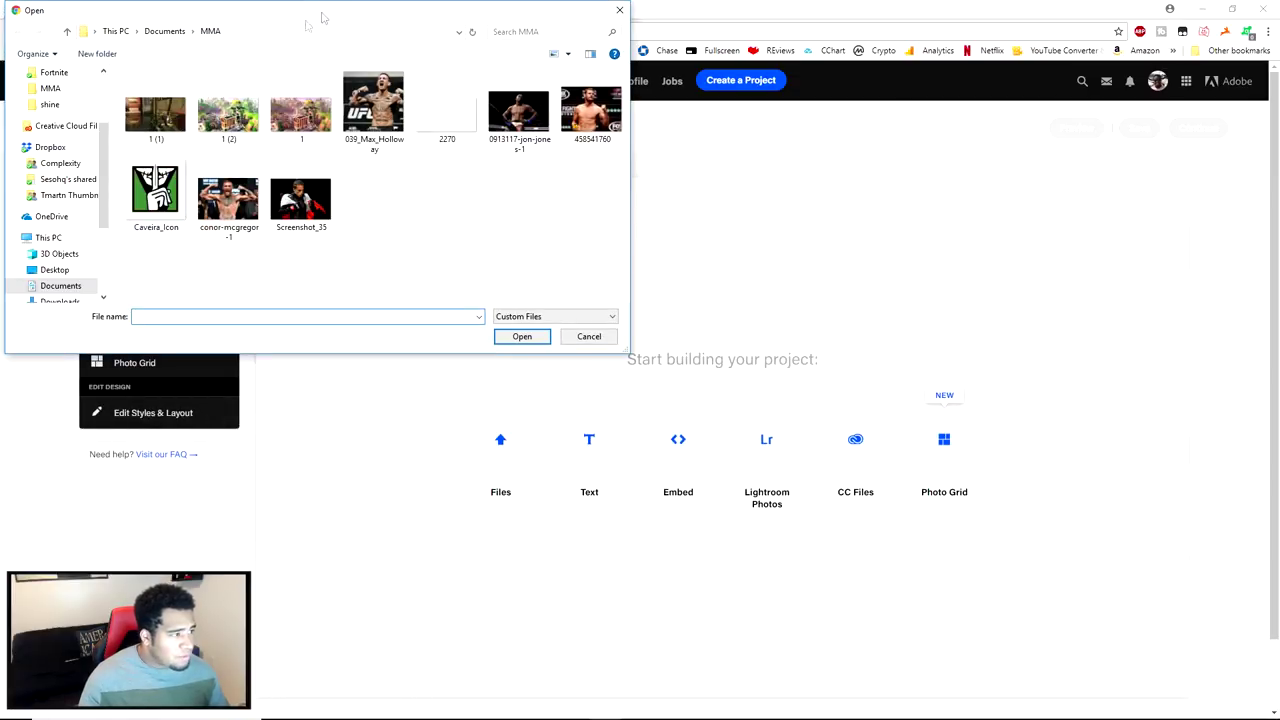
Upload the Shine GIF from the Desktop folder path ok > Shine > Behance to the project.
drag(317, 23, 731, 136)
drag(856, 272, 607, 311)
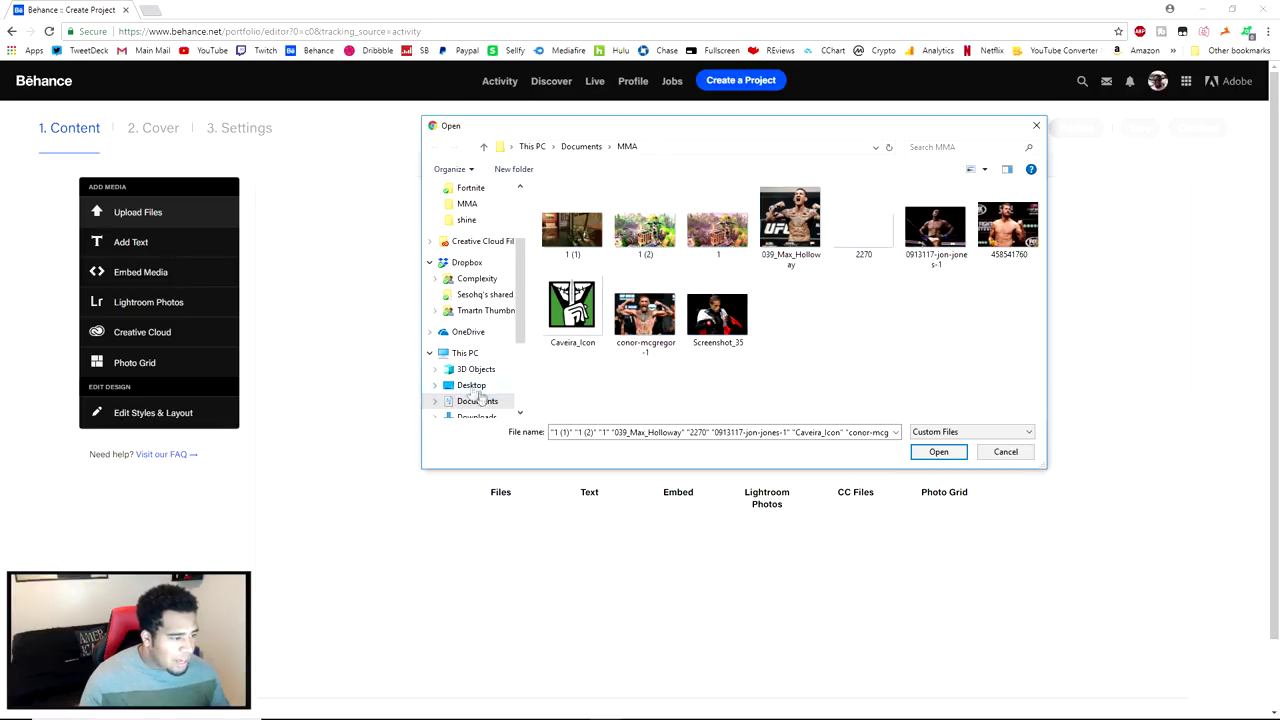
scroll(470, 285, up, 1)
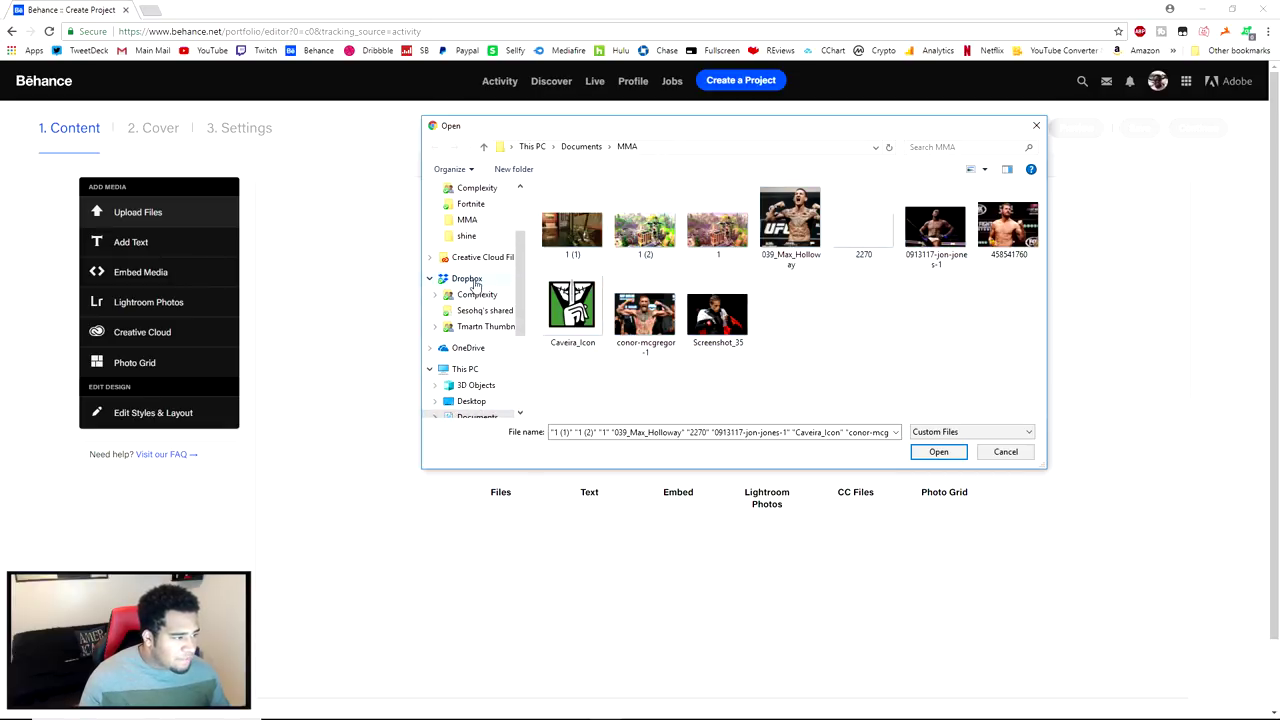
click(468, 236)
scroll(476, 240, up, 3)
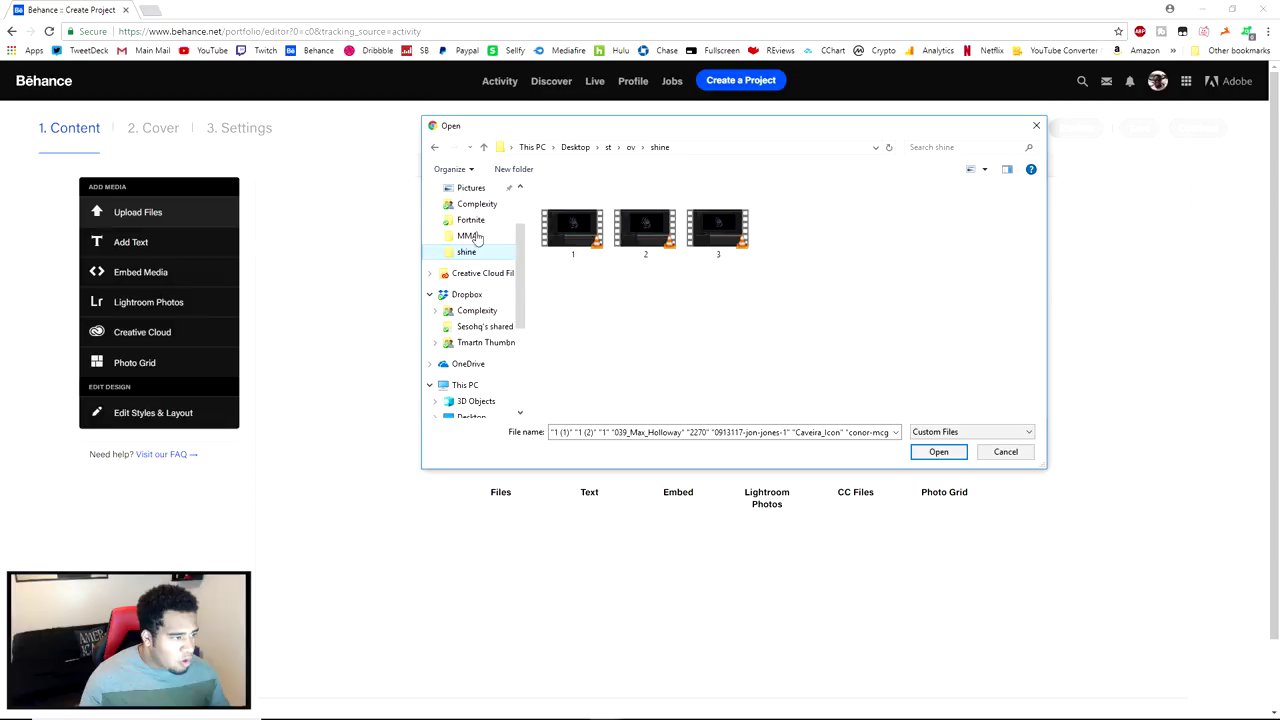
click(480, 215)
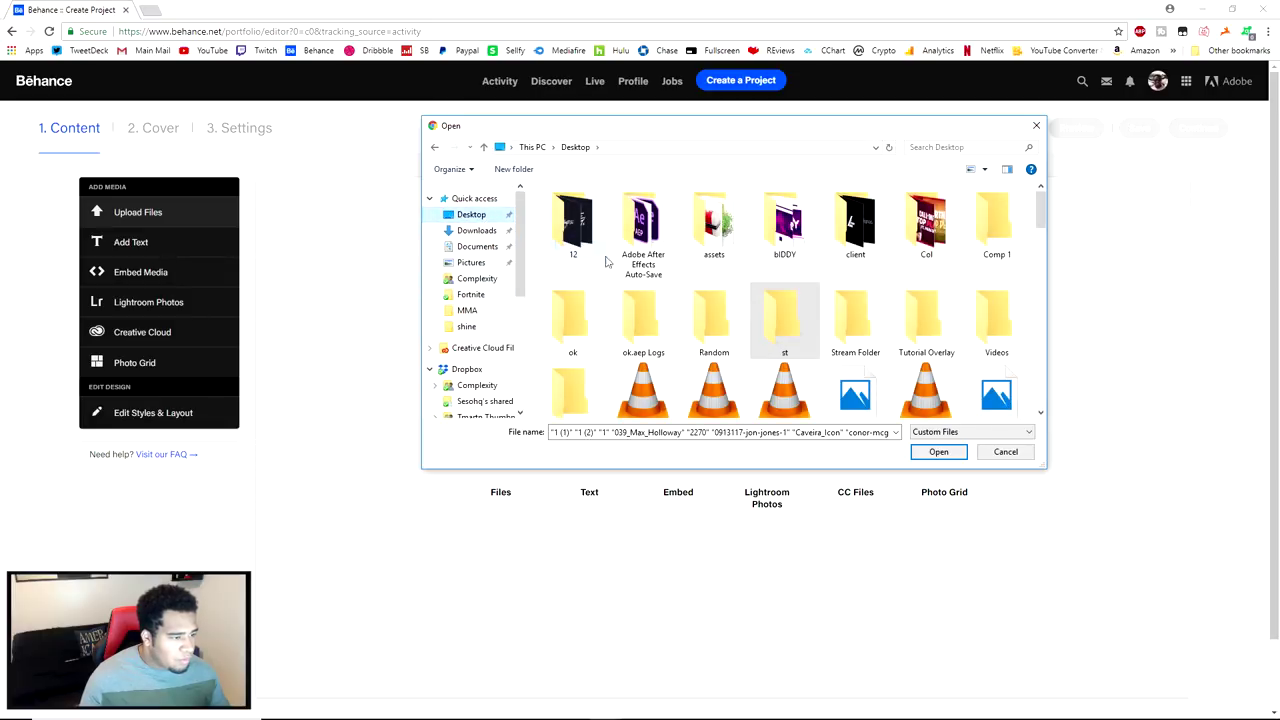
scroll(635, 283, down, 1)
double_click(573, 222)
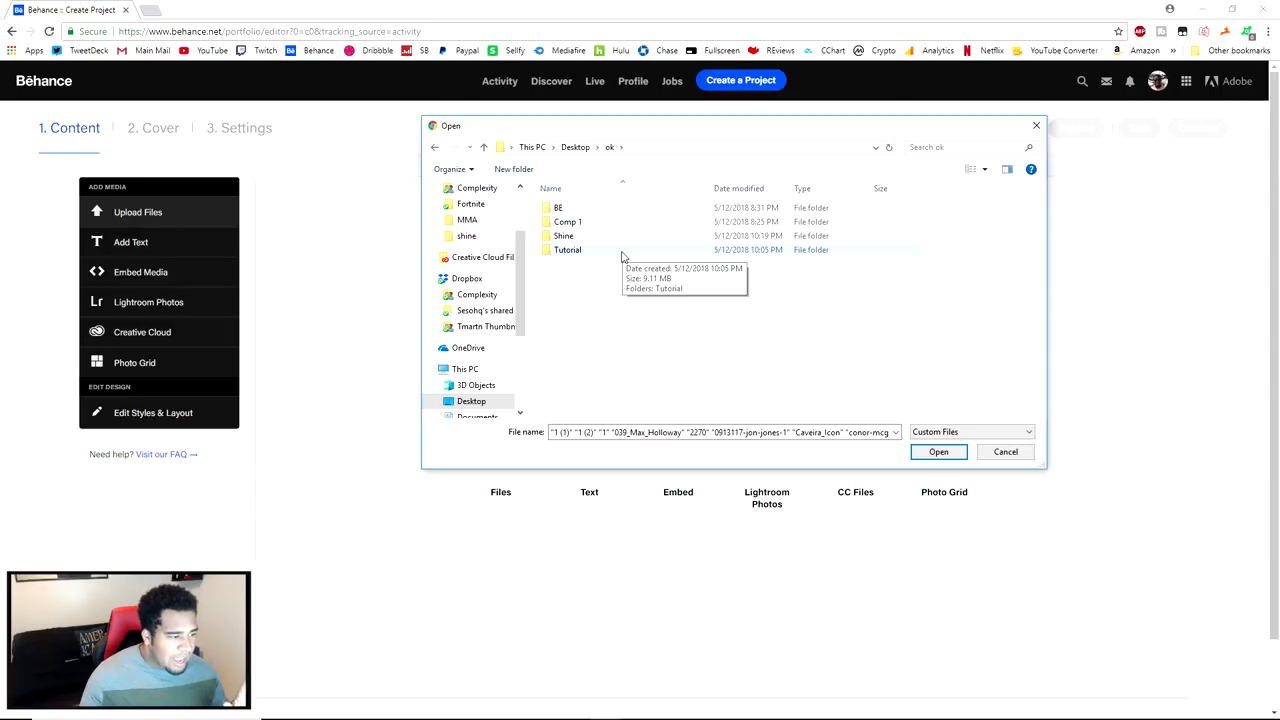
double_click(592, 238)
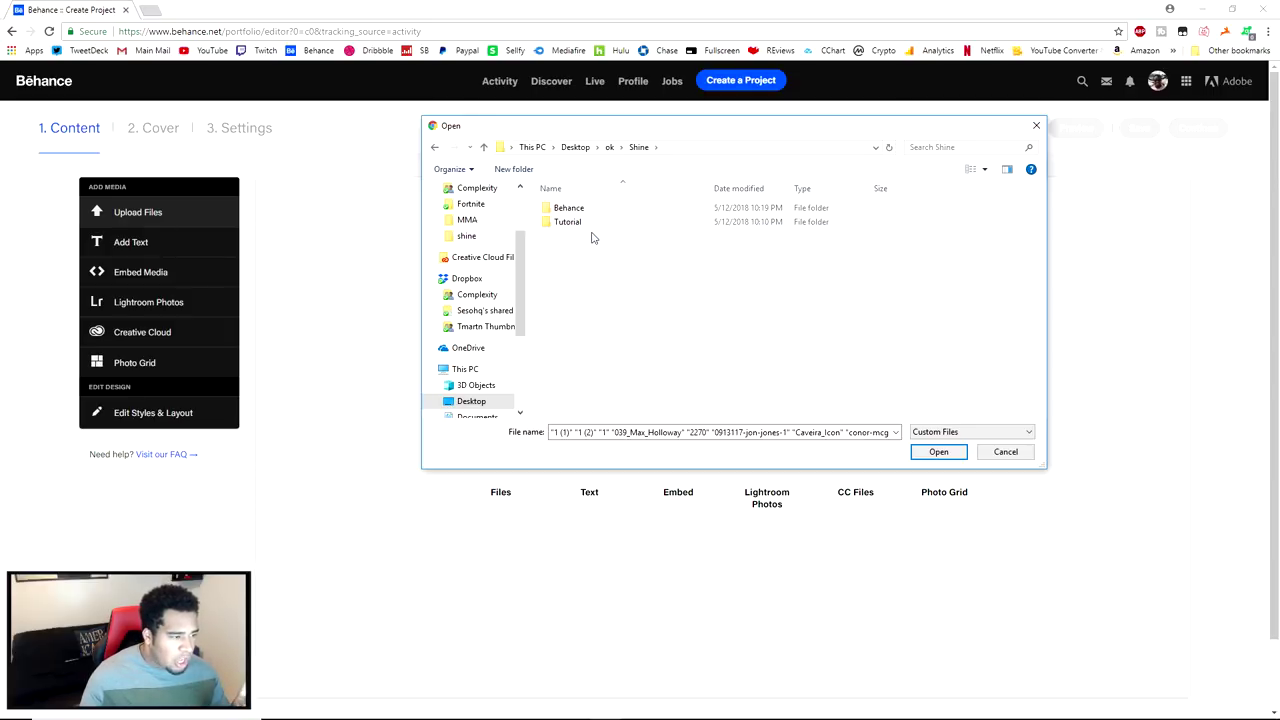
double_click(591, 214)
click(581, 216)
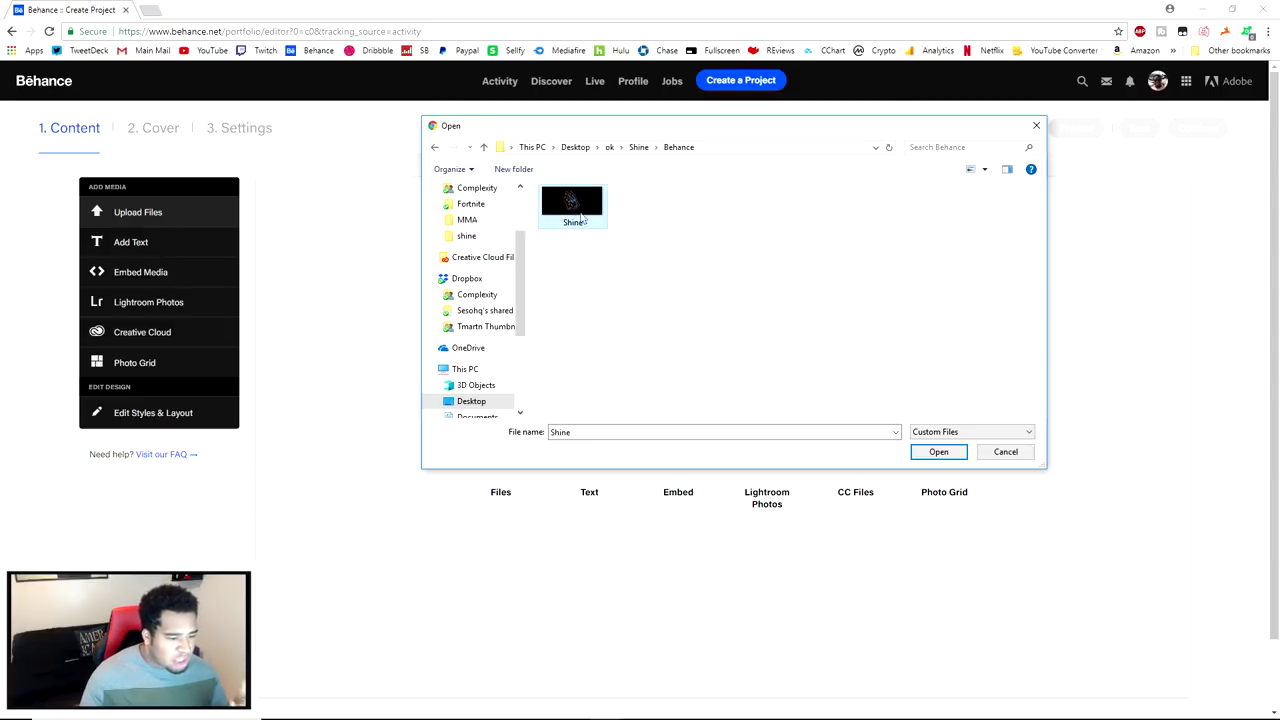
click(936, 452)
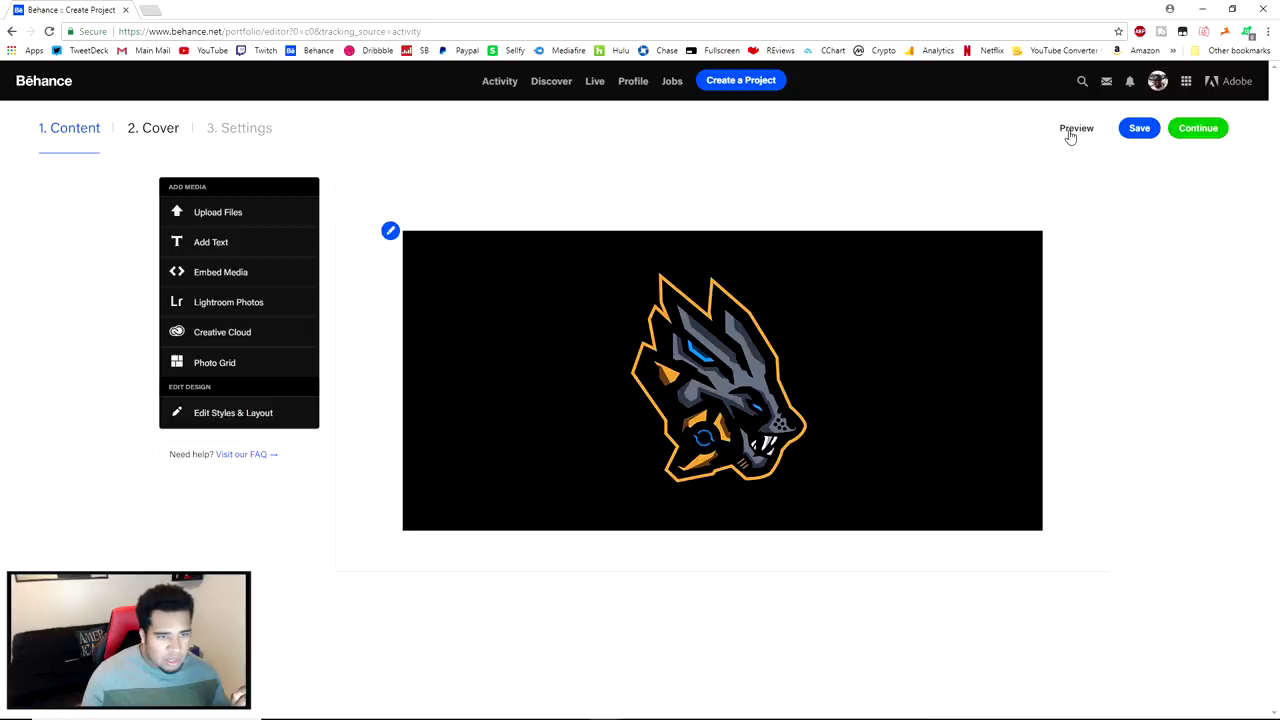
Preview the Behance project to check how the GIF plays, and return to Photoshop.
click(1072, 130)
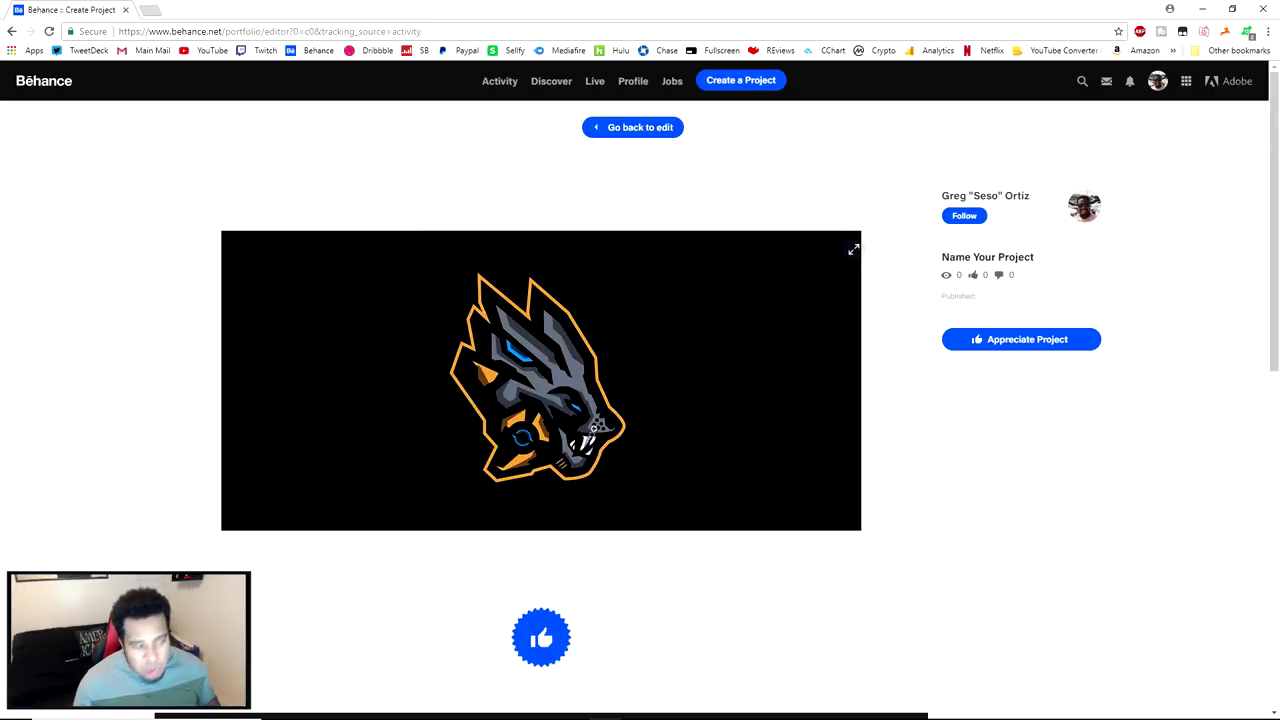
scroll(657, 400, down, 2)
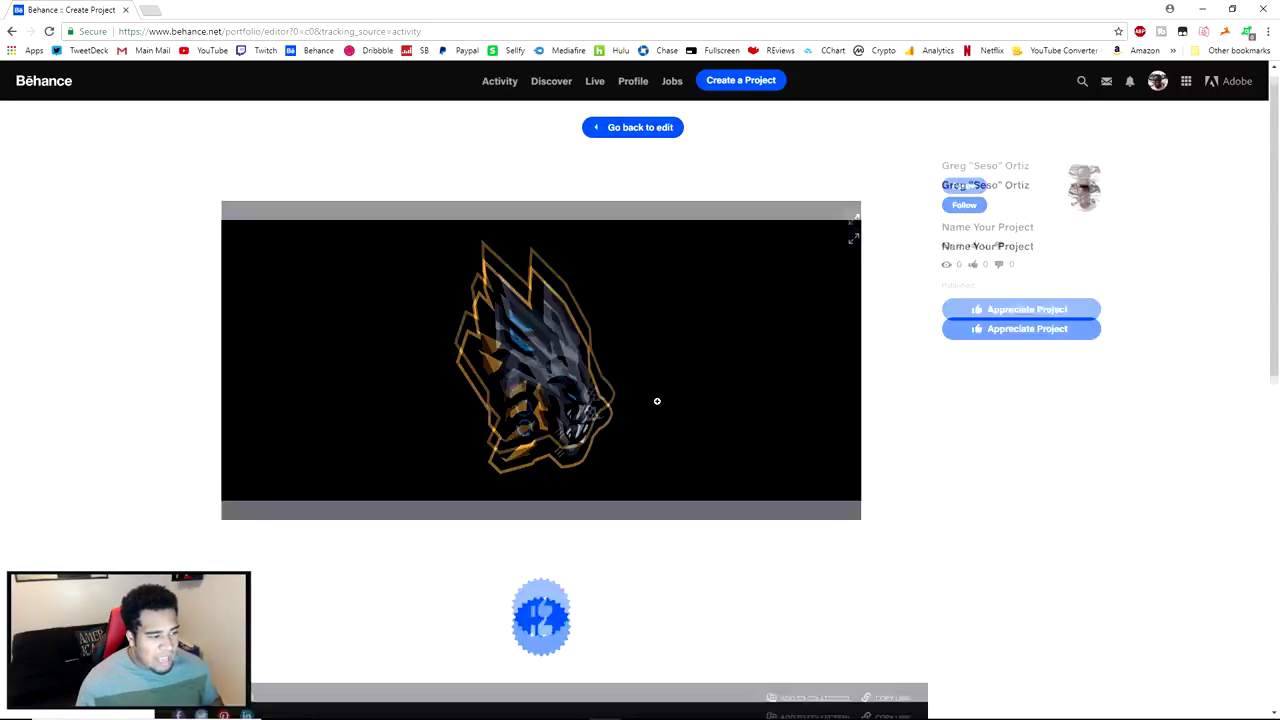
scroll(652, 415, up, 2)
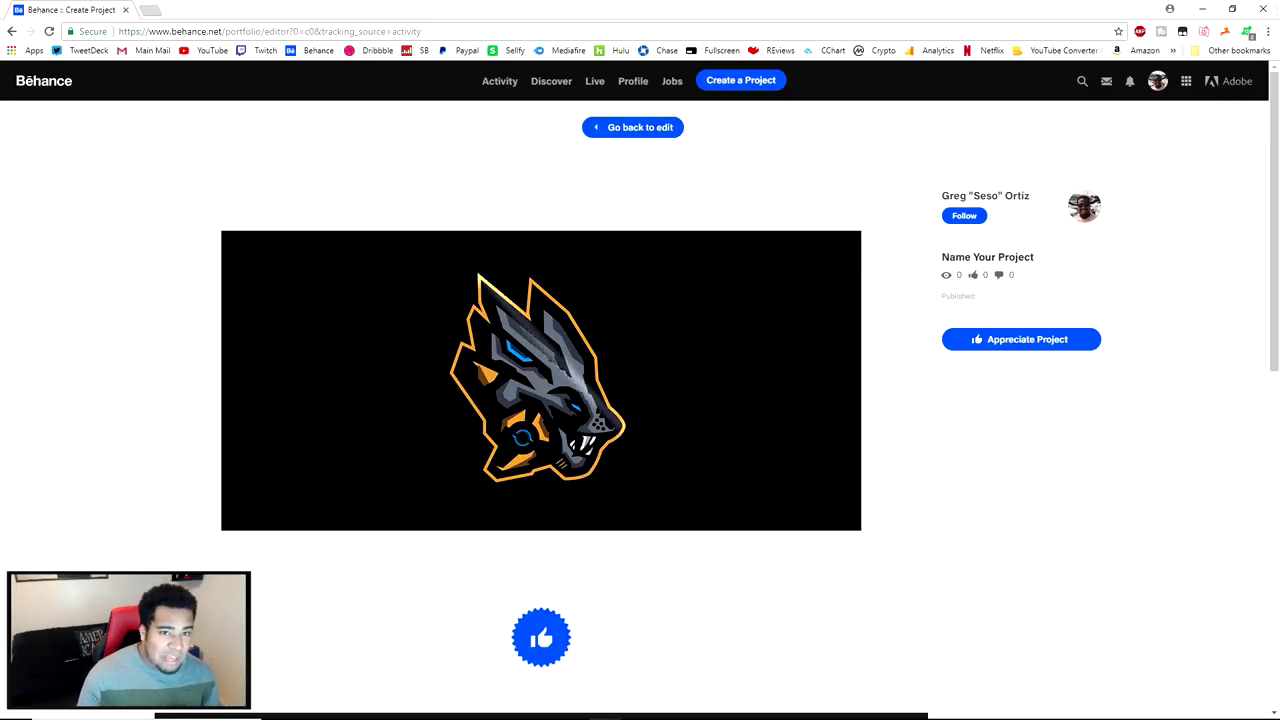
click(1202, 9)
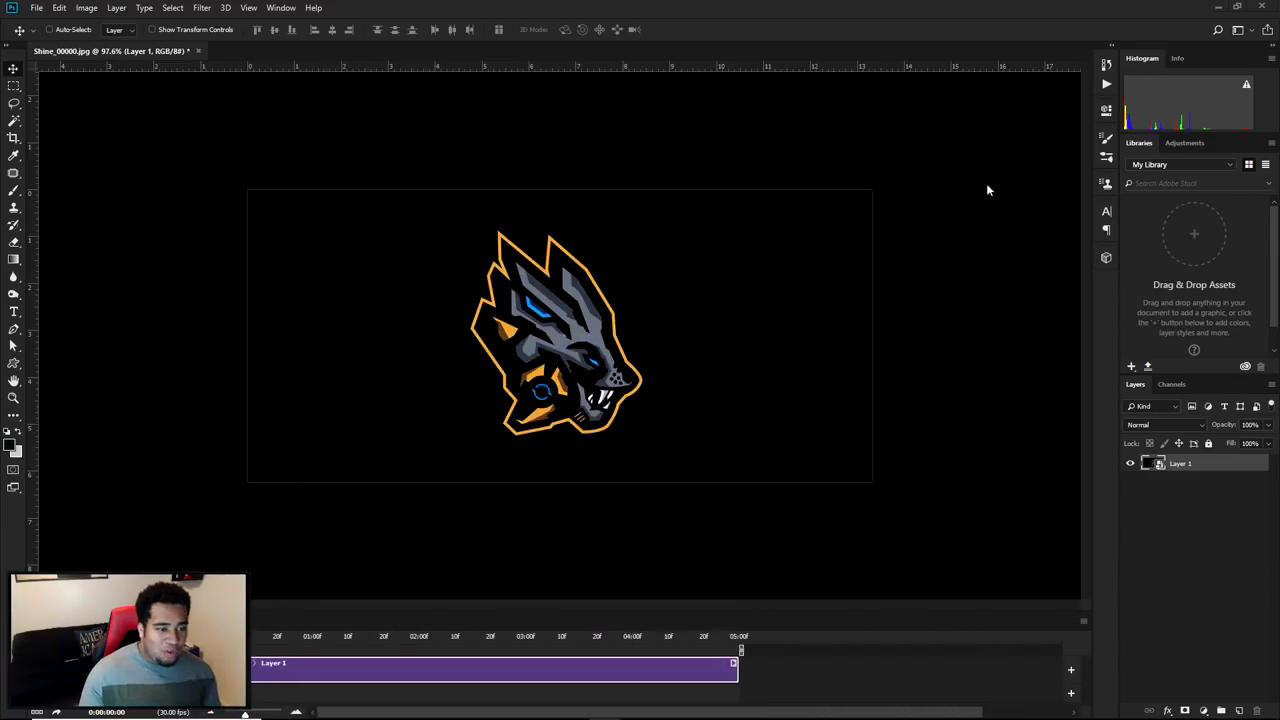